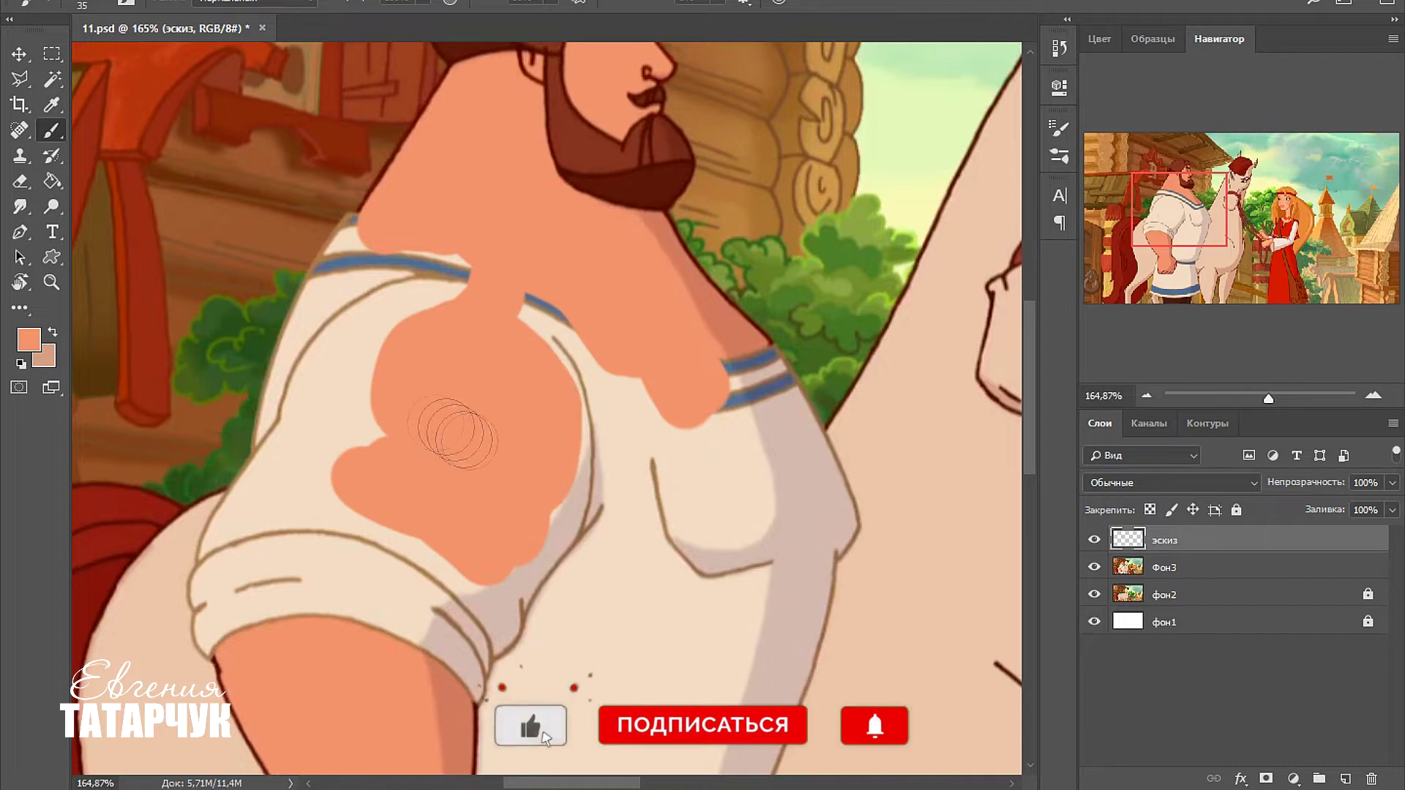
Paint over more of the man's shirt with the orange skin tone on the эскиз layer.
scroll(512, 366, "down", 10)
mouse_move(647, 208)
left_mouse_down()
mouse_move(633, 325)
mouse_move(627, 267)
mouse_move(695, 409)
left_mouse_up()
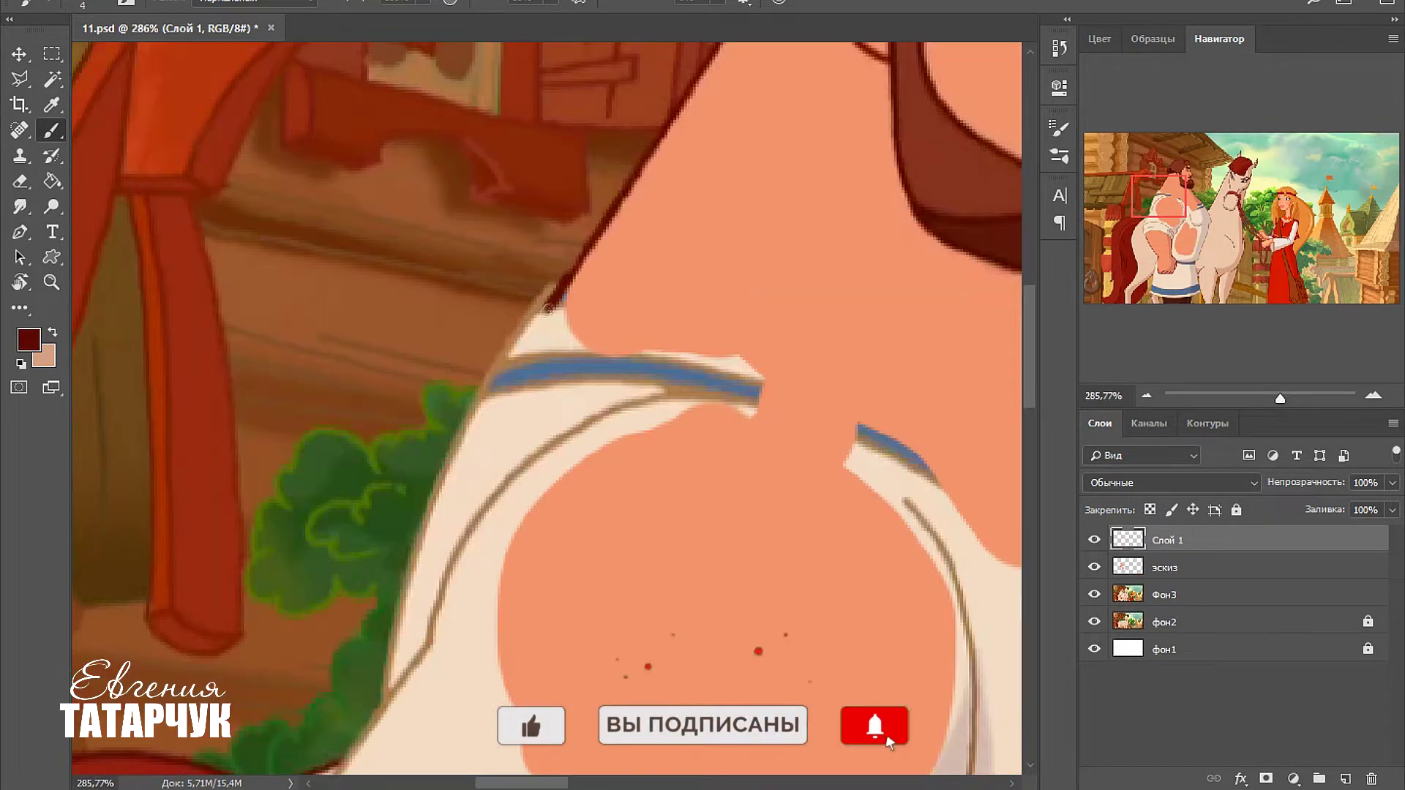
Outline the man's back, upper arm and elbow in dark red on a separate layer, following his body beneath the sleeve.
mouse_move(556, 304)
left_mouse_down()
mouse_move(457, 443)
mouse_move(384, 695)
left_mouse_up()
scroll(653, 234, "down", 5)
mouse_move(652, 228)
left_mouse_down()
mouse_move(560, 271)
mouse_move(428, 421)
mouse_move(271, 724)
left_mouse_up()
left_click_drag(700, 318, 816, 206)
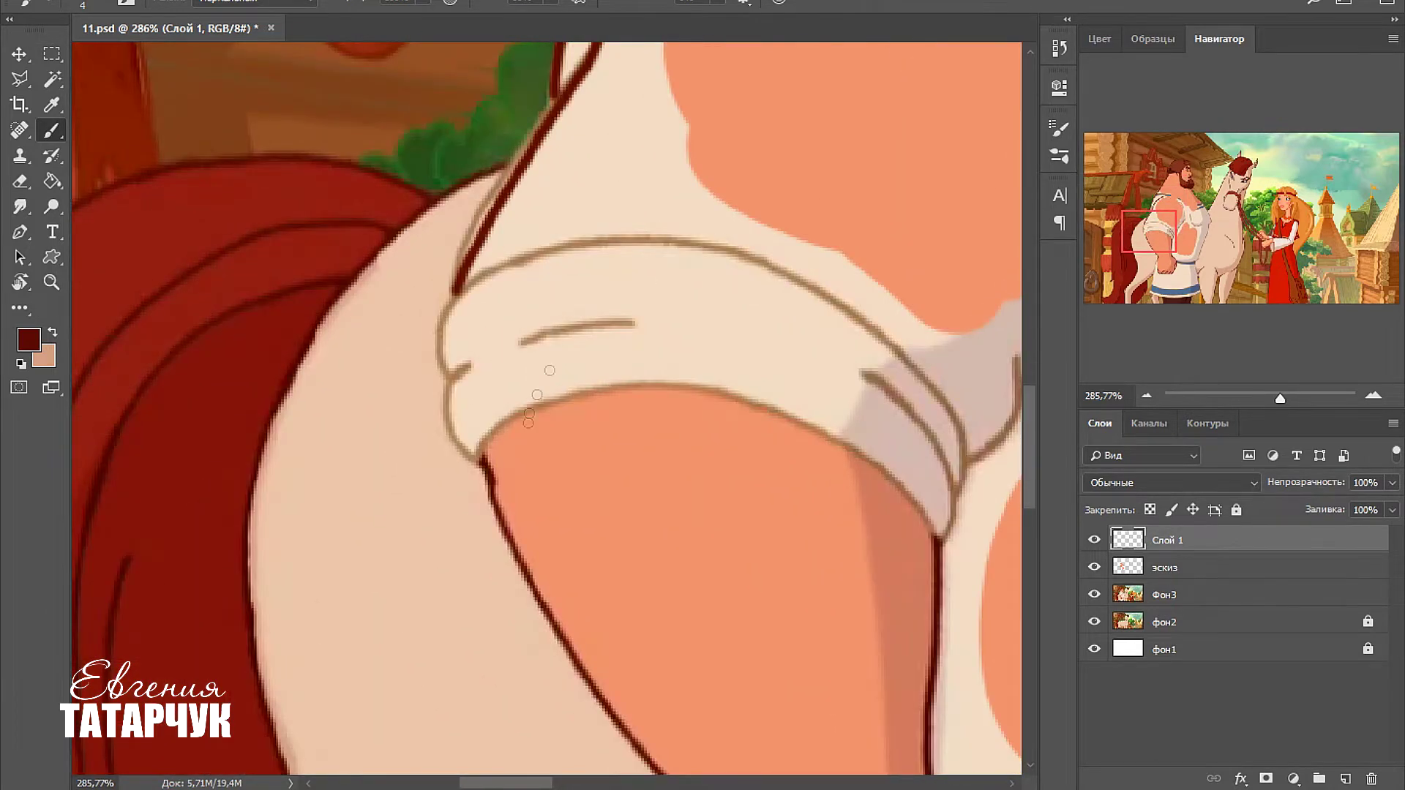
mouse_move(455, 290)
left_mouse_down()
mouse_move(468, 457)
mouse_move(501, 503)
left_mouse_up()
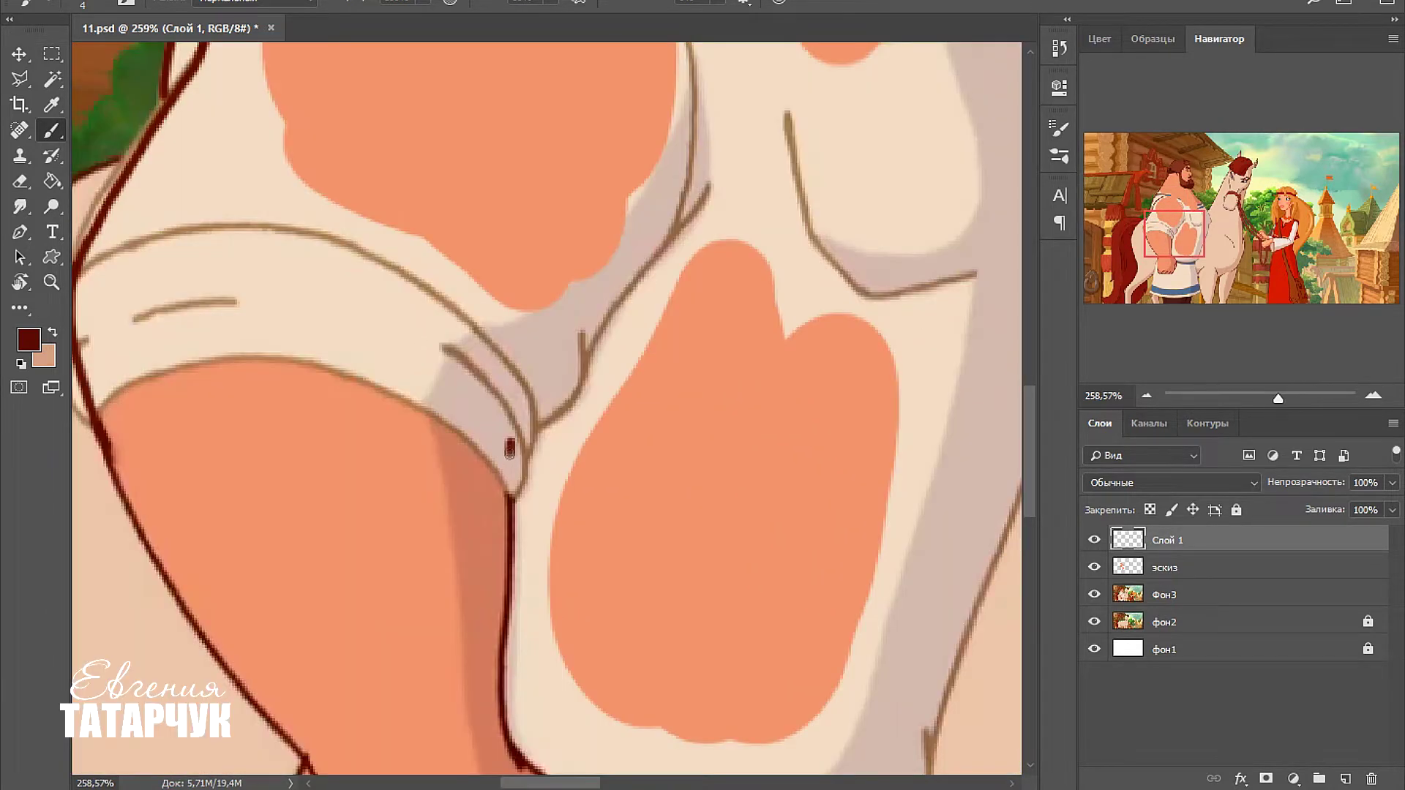
mouse_move(518, 433)
left_mouse_down()
mouse_move(644, 268)
mouse_move(735, 186)
left_mouse_up()
left_click_drag(735, 187, 307, 443)
Outline the man's chest muscle and the front edge of his chest and belly in dark red.
mouse_move(380, 363)
left_mouse_down()
mouse_move(399, 477)
mouse_move(442, 536)
mouse_move(474, 550)
mouse_move(566, 534)
left_mouse_up()
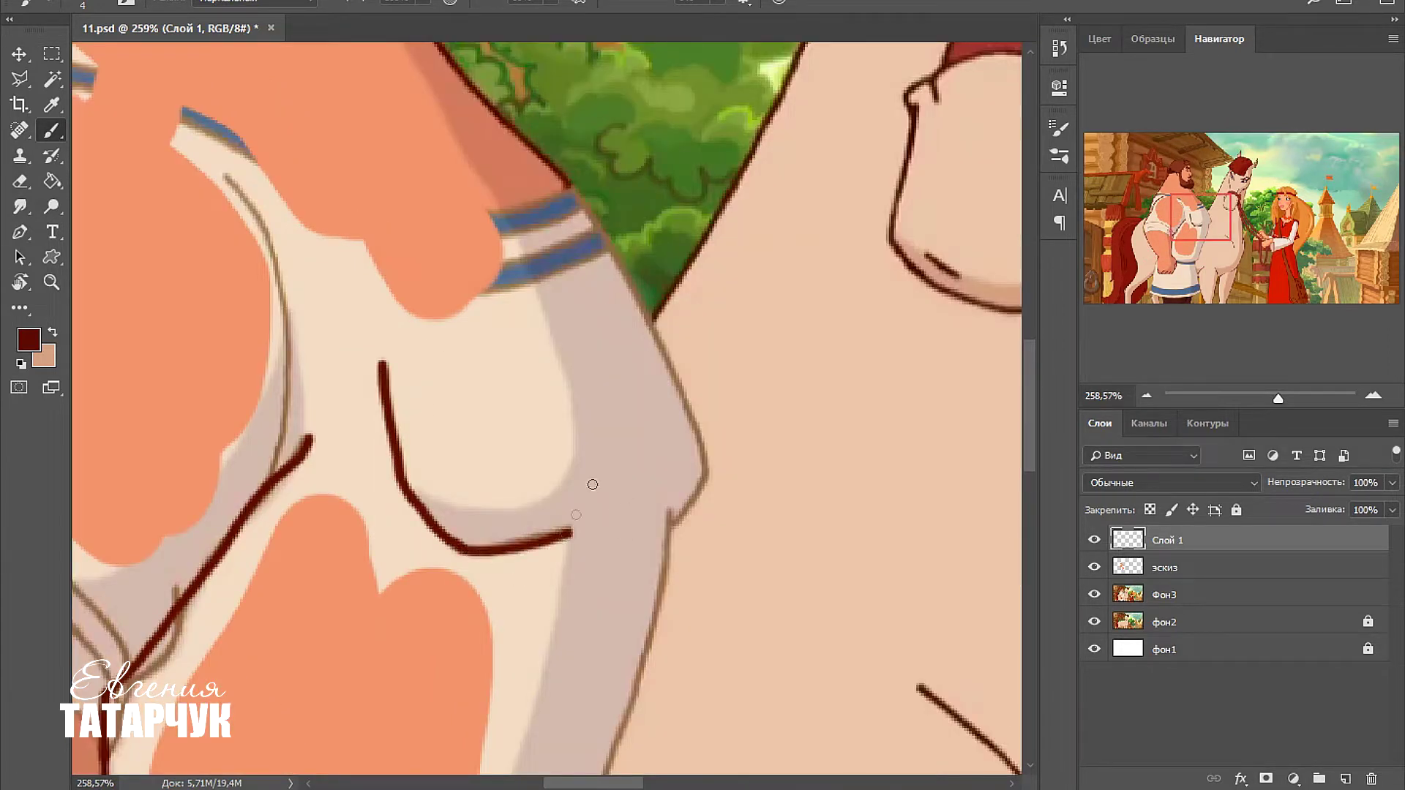
mouse_move(567, 183)
left_mouse_down()
mouse_move(681, 406)
mouse_move(692, 494)
left_mouse_up()
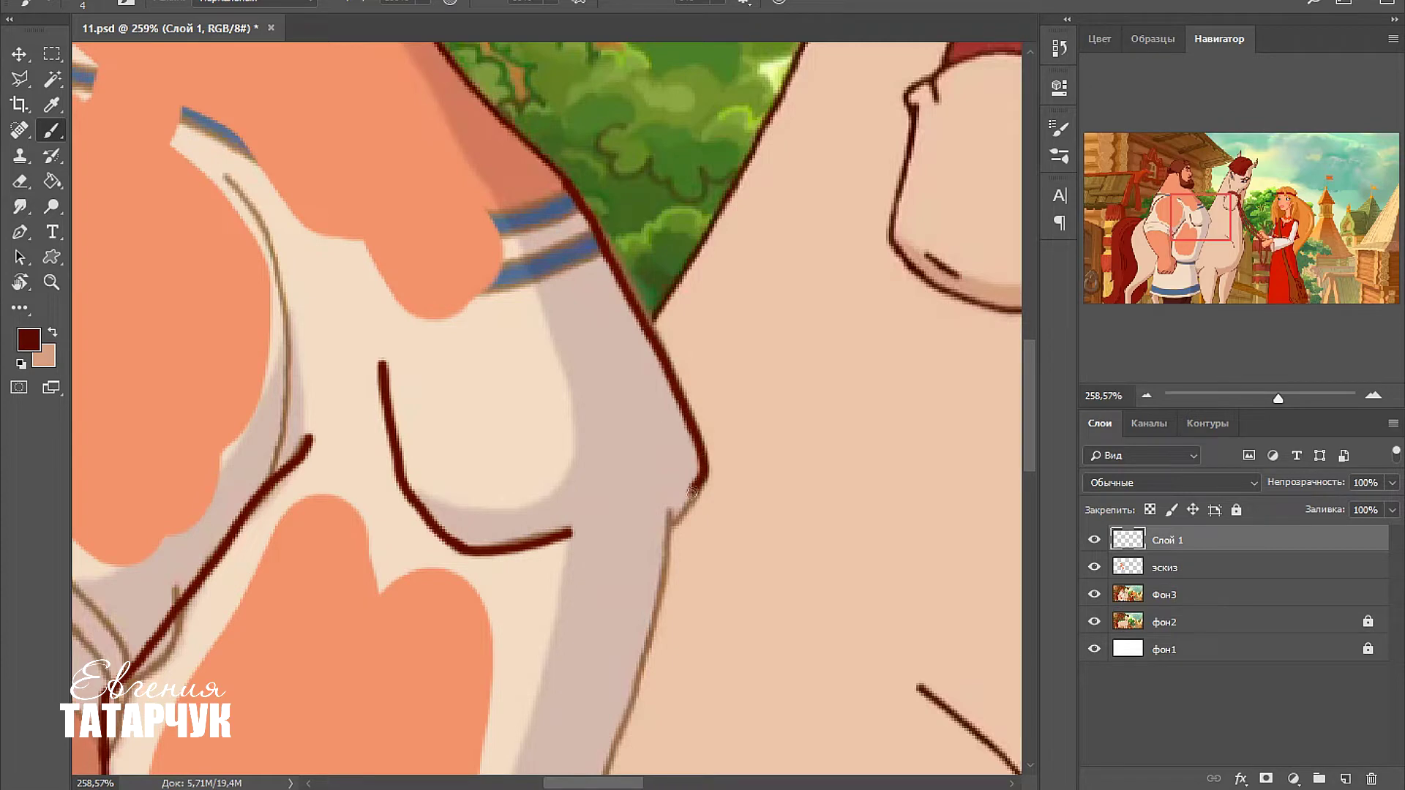
mouse_move(545, 233)
left_mouse_down()
mouse_move(498, 424)
mouse_move(428, 607)
left_mouse_up()
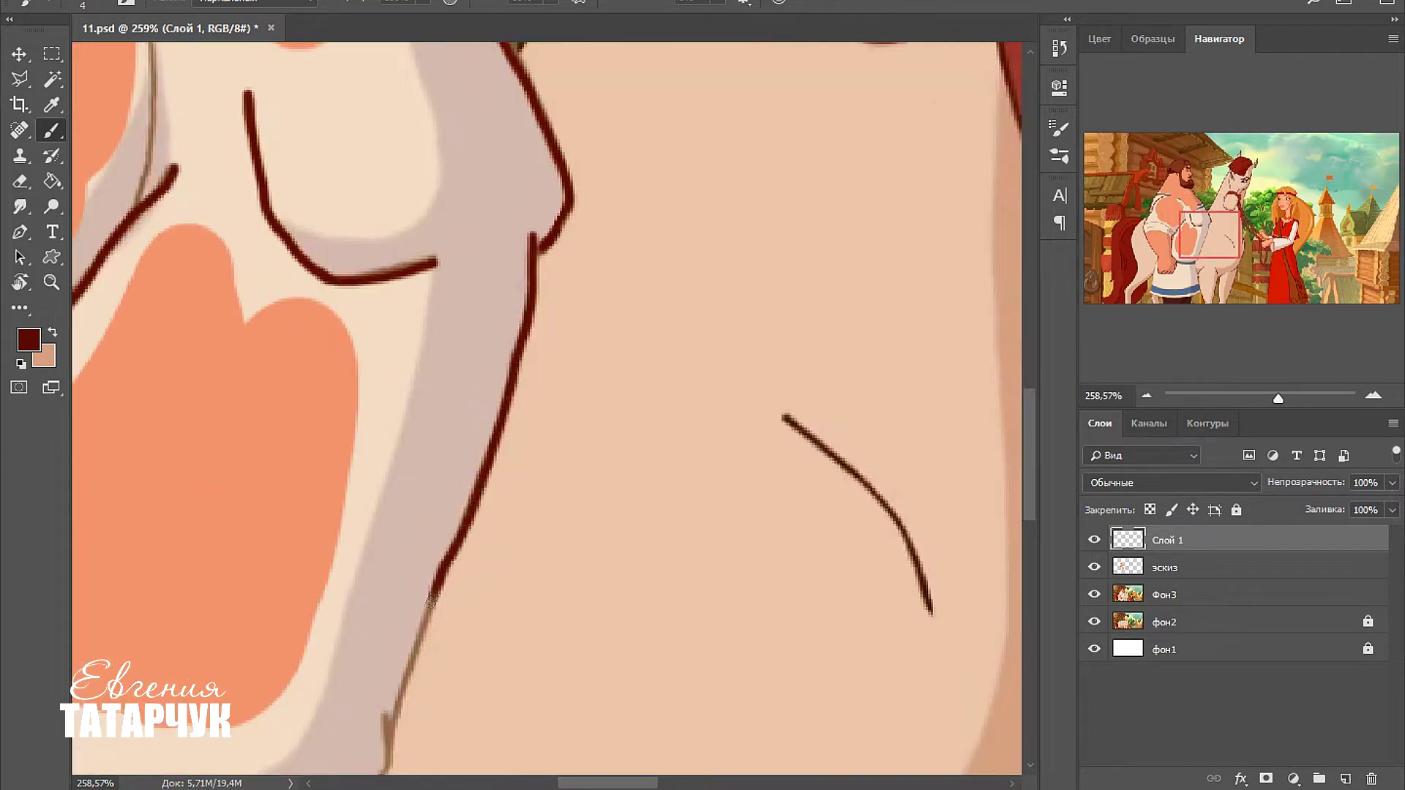
left_click_drag(428, 607, 399, 706)
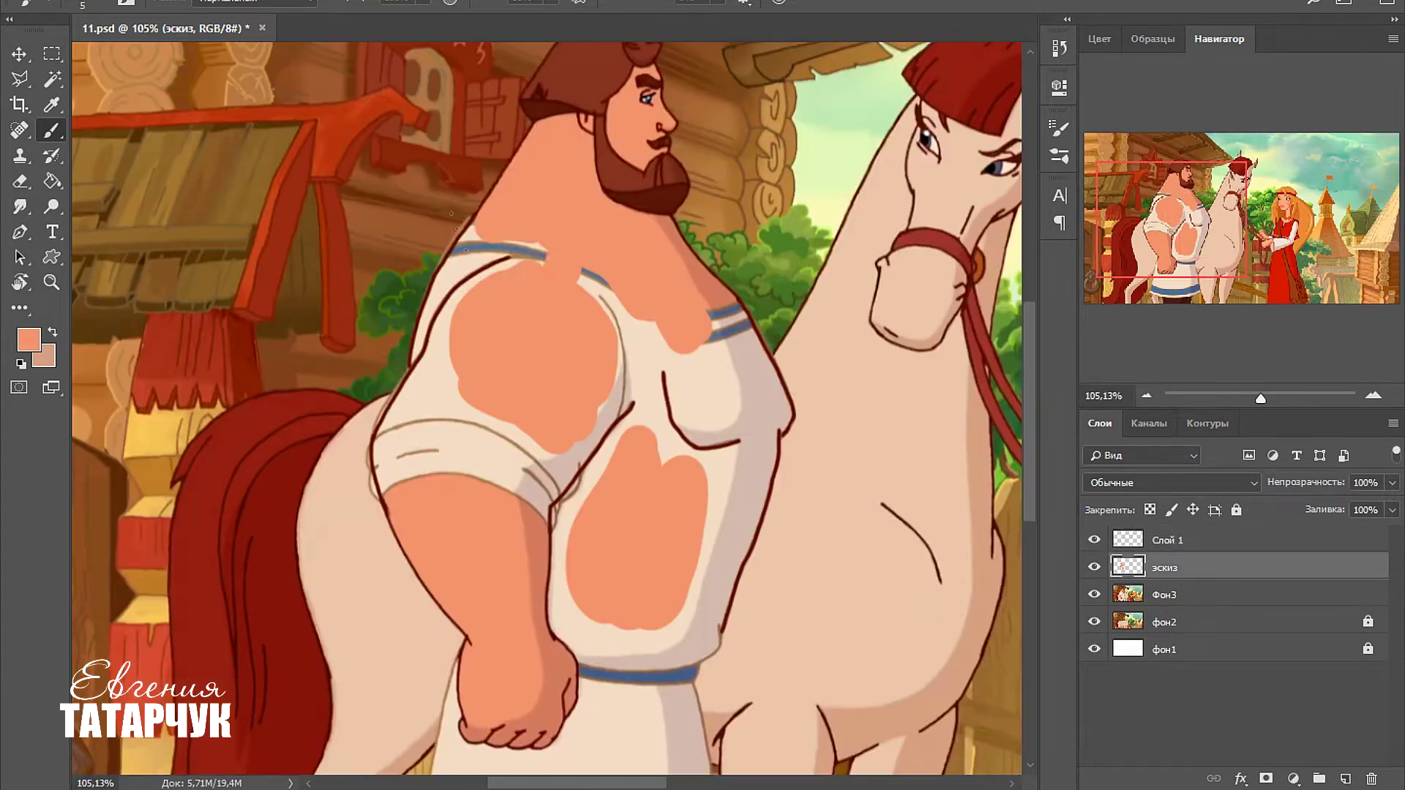
Enlarge the brush and cover the shirt's shoulder and sleeve with the orange skin tone on the эскиз layer.
key("bracketright")
key("bracketright")
key("bracketright")
key("bracketright")
key("bracketright")
key("bracketright")
key("bracketright")
key("bracketright")
key("bracketright")
key("bracketright")
key("bracketright")
key("bracketright")
mouse_move(523, 245)
left_mouse_down()
mouse_move(497, 242)
mouse_move(469, 278)
mouse_move(437, 354)
mouse_move(578, 307)
mouse_move(724, 331)
mouse_move(585, 409)
mouse_move(607, 397)
mouse_move(454, 439)
mouse_move(410, 431)
left_mouse_up()
Fill the remaining shirt areas on the sleeve, chest and belly with skin tone, using a 30 px brush near the outlines.
scroll(511, 313, "up", 5)
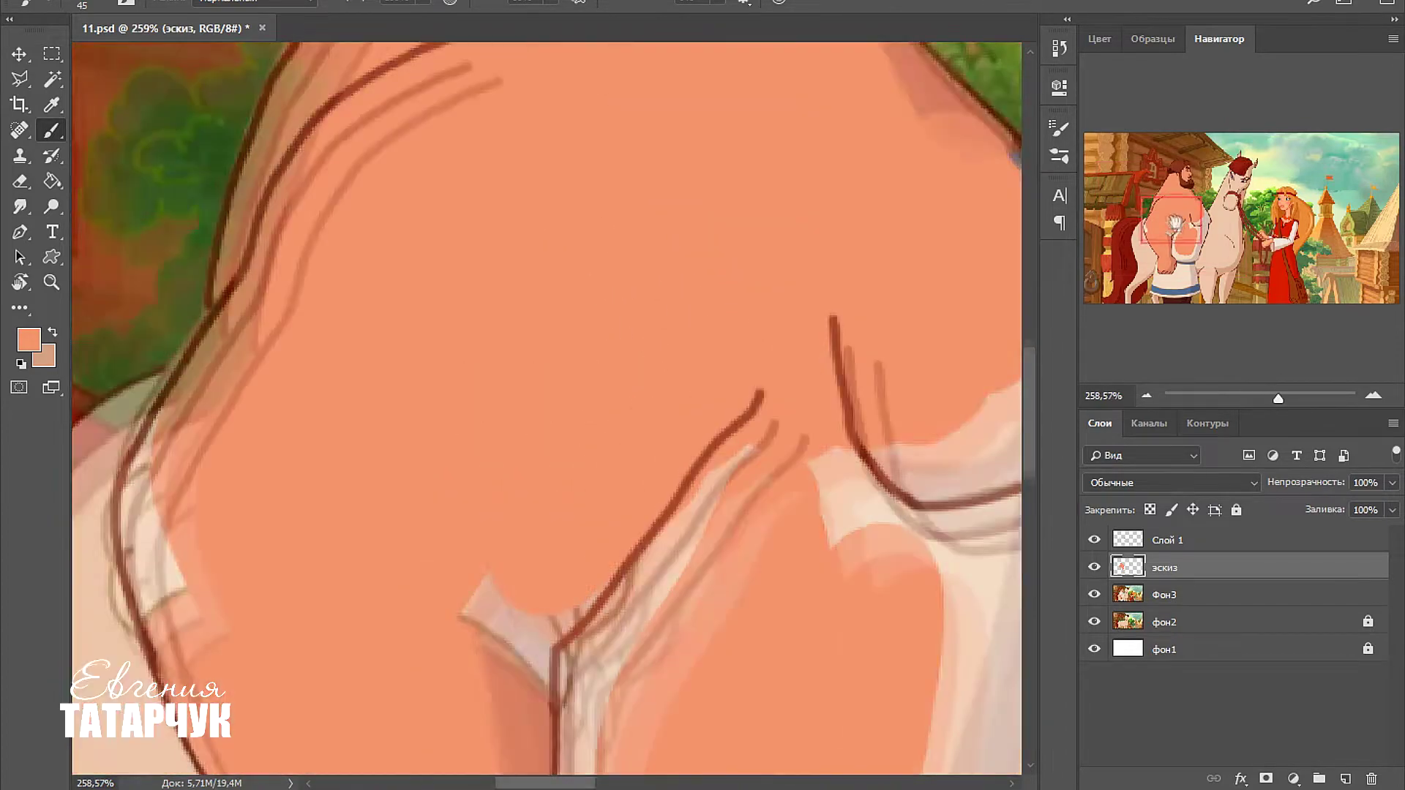
key("bracketleft")
key("bracketleft")
key("bracketleft")
left_click_drag(493, 402, 505, 454)
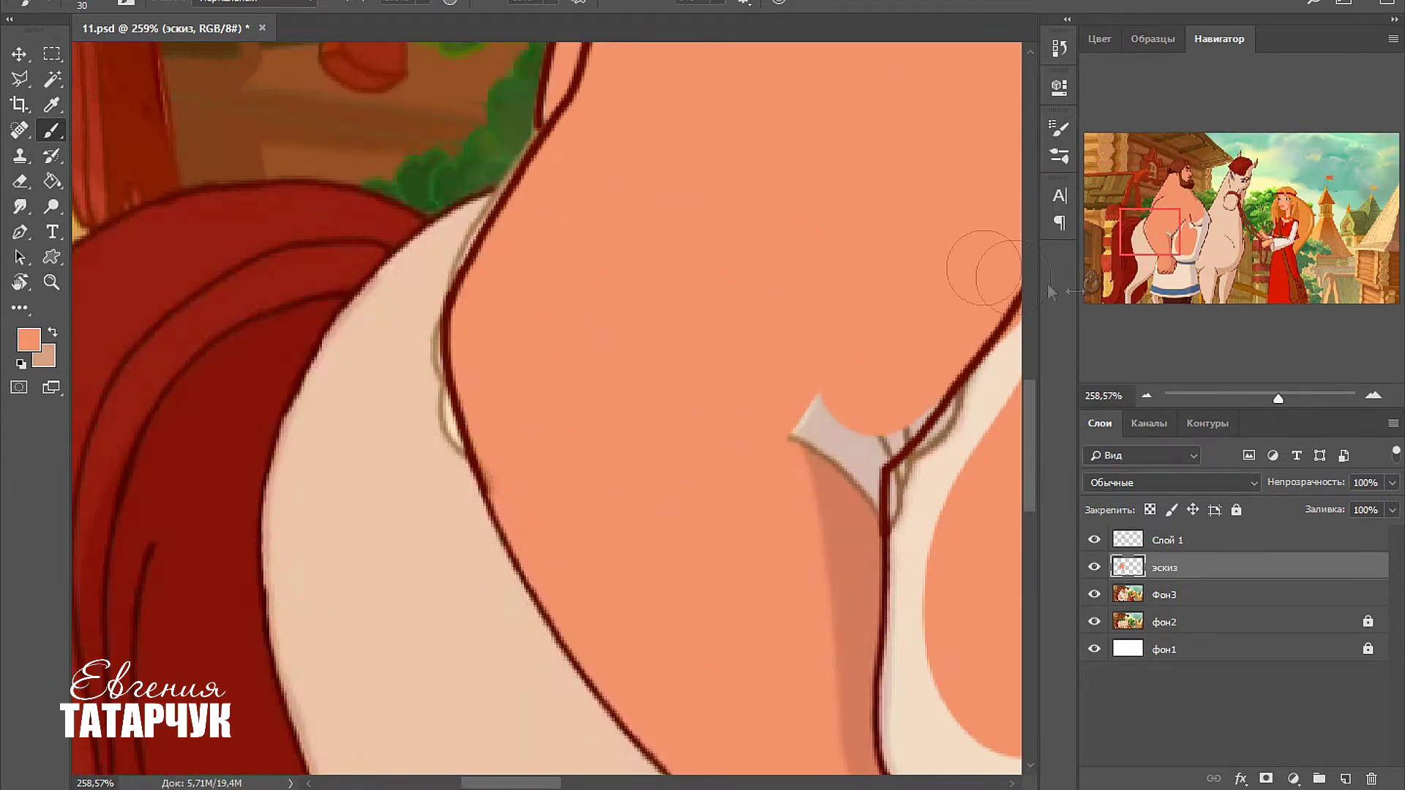
scroll(553, 407, "right", 5)
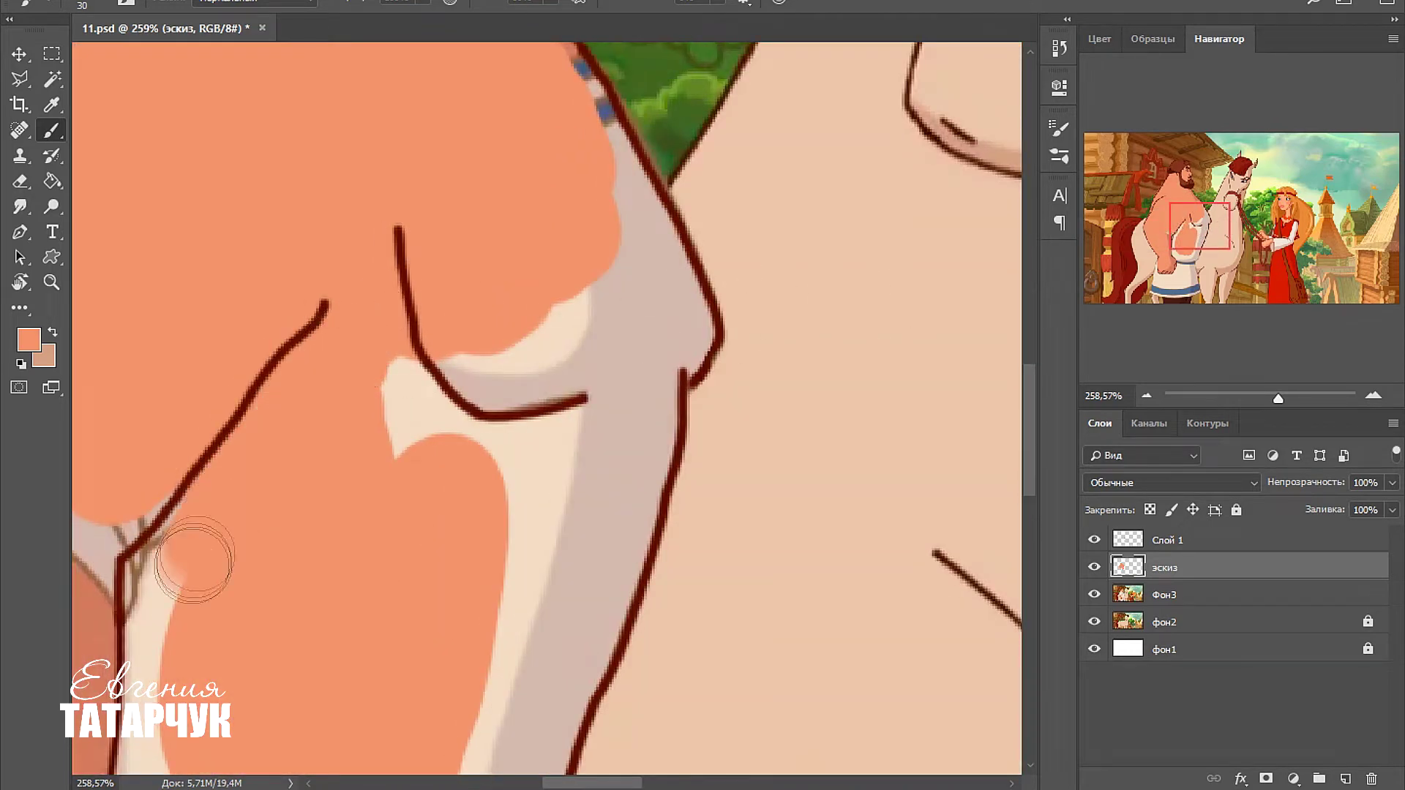
left_click_drag(399, 432, 578, 307)
scroll(556, 380, "down", 5)
mouse_move(517, 464)
left_mouse_down()
mouse_move(426, 449)
mouse_move(433, 278)
mouse_move(459, 414)
mouse_move(429, 452)
mouse_move(444, 468)
mouse_move(560, 479)
mouse_move(679, 416)
left_mouse_up()
Sample the darker skin shade and paint a shadow along the inner edge of the man's upper arm.
left_click(351, 308, "alt")
key("bracketleft")
key("bracketleft")
key("bracketleft")
scroll(549, 410, "up", 5)
scroll(549, 410, "left", 2)
mouse_move(704, 262)
left_mouse_down()
mouse_move(617, 362)
mouse_move(491, 578)
mouse_move(453, 516)
mouse_move(680, 274)
mouse_move(512, 475)
left_mouse_up()
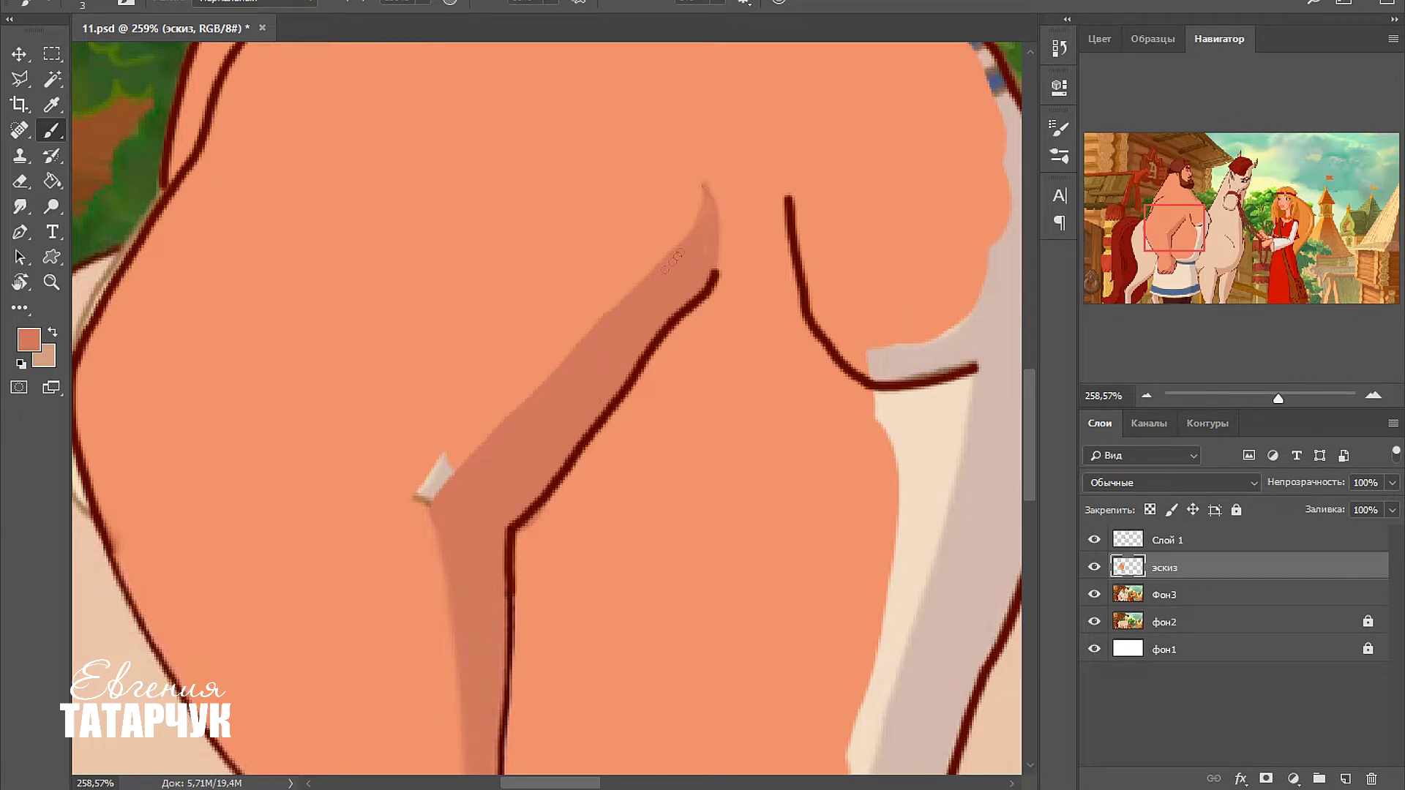
Shade the underside of the man's chest and its front edge up to the neck with the darker skin tone.
scroll(704, 242, "right", 5)
scroll(703, 242, "up", 1)
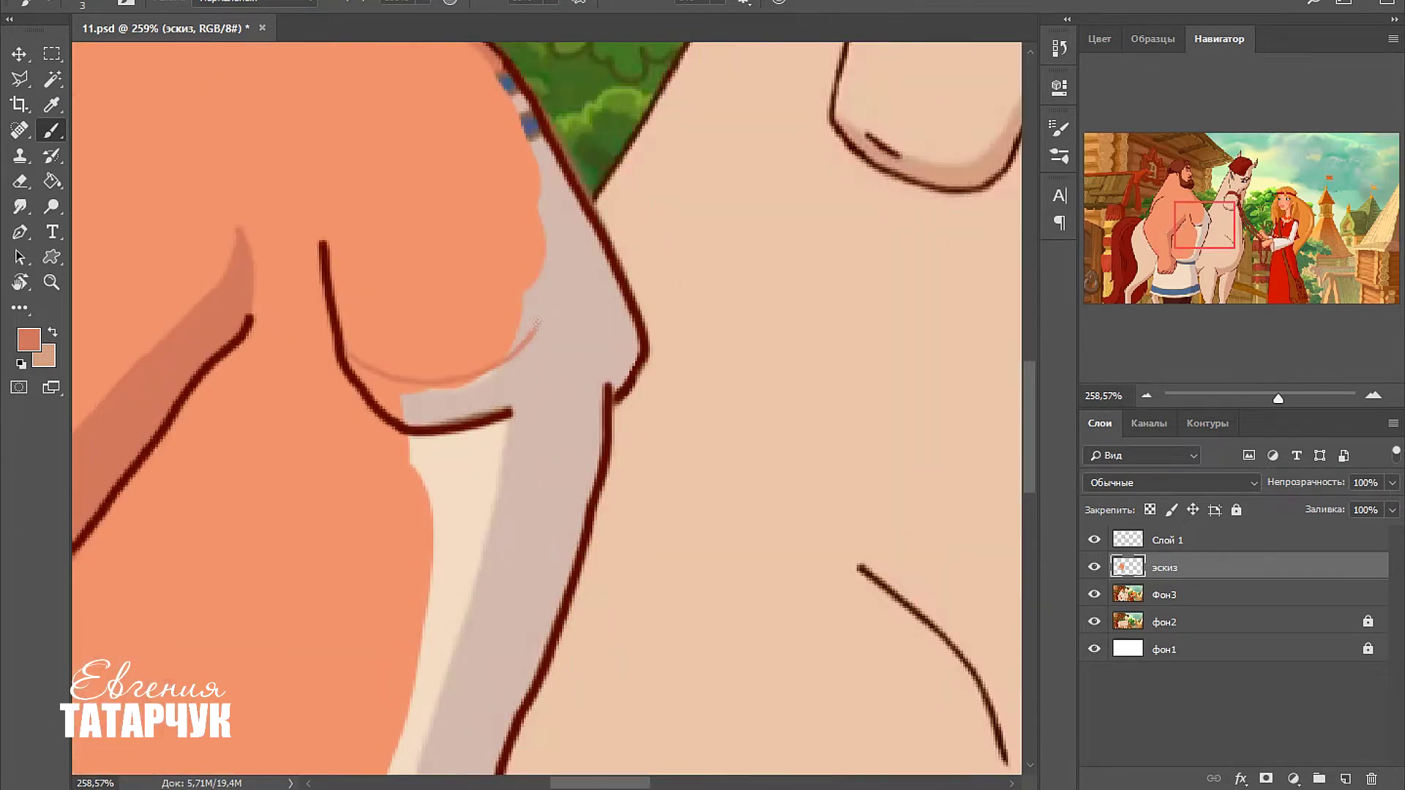
mouse_move(422, 418)
left_mouse_down()
mouse_move(366, 377)
mouse_move(432, 410)
mouse_move(512, 381)
mouse_move(567, 293)
mouse_move(574, 413)
mouse_move(581, 264)
left_mouse_up()
key("bracketright")
key("bracketright")
key("bracketright")
key("bracketright")
key("bracketright")
key("bracketleft")
scroll(982, 330, "up", 4)
mouse_move(439, 271)
left_mouse_down()
mouse_move(476, 351)
mouse_move(521, 360)
left_mouse_up()
mouse_move(541, 417)
left_mouse_down()
mouse_move(571, 410)
mouse_move(581, 501)
left_mouse_up()
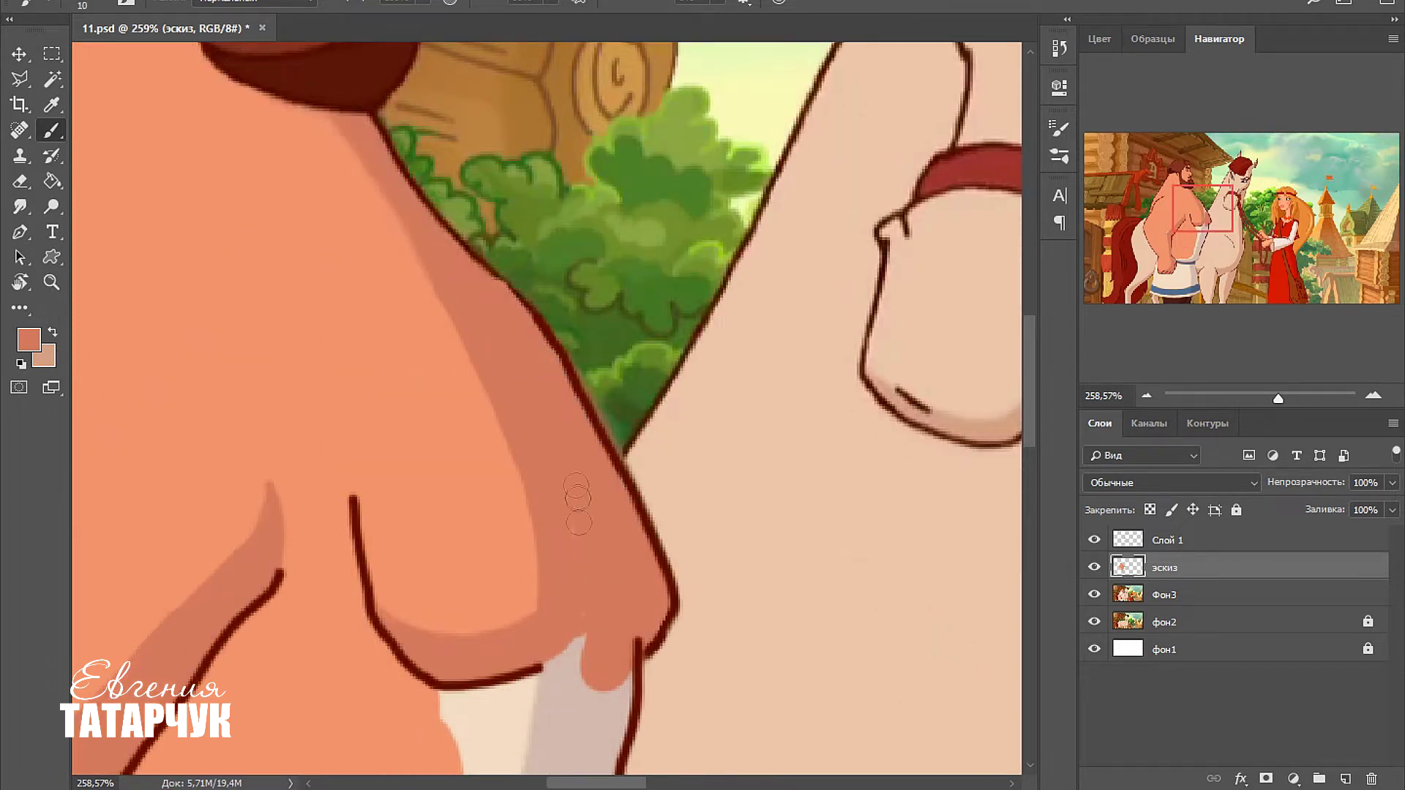
Extend the darker skin shadow down the front edge of the man's belly.
key("bracketright")
key("bracketright")
key("bracketright")
scroll(581, 501, "down", 7)
scroll(581, 501, "left", 1)
key("bracketleft")
mouse_move(606, 289)
left_mouse_down()
mouse_move(646, 215)
mouse_move(641, 332)
mouse_move(639, 292)
mouse_move(615, 300)
mouse_move(545, 608)
left_mouse_up()
Fill the gap beside the belly shadow with the light skin tone and clean up the edge of the arm shadow.
scroll(616, 432, "down", 3)
key("bracketleft")
key("bracketleft")
key("bracketleft")
key("bracketleft")
key("bracketleft")
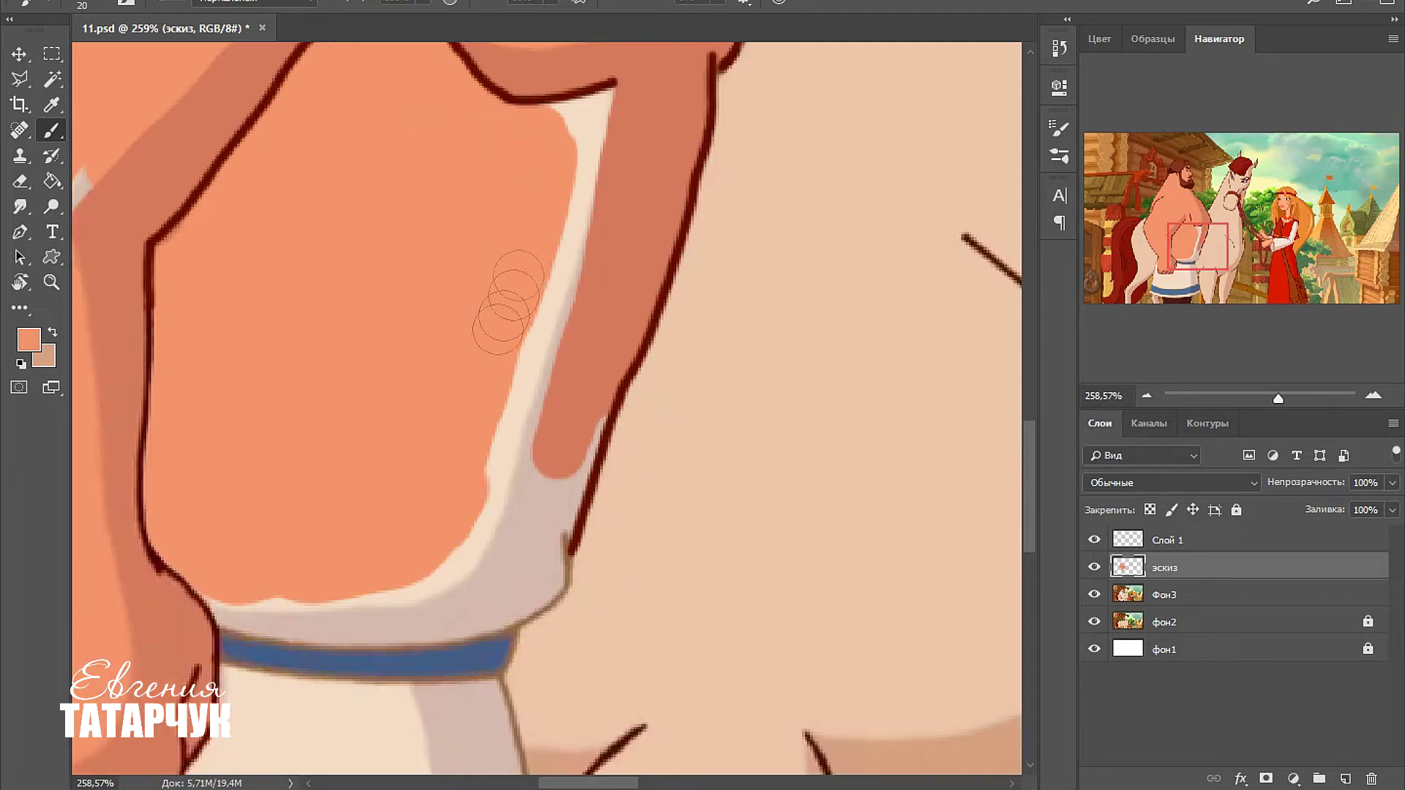
key("bracketleft")
mouse_move(600, 91)
left_mouse_down()
mouse_move(570, 130)
mouse_move(607, 95)
mouse_move(555, 319)
mouse_move(548, 305)
mouse_move(534, 342)
left_mouse_up()
left_click_drag(572, 225, 501, 468)
left_click_drag(81, 216, 395, 530)
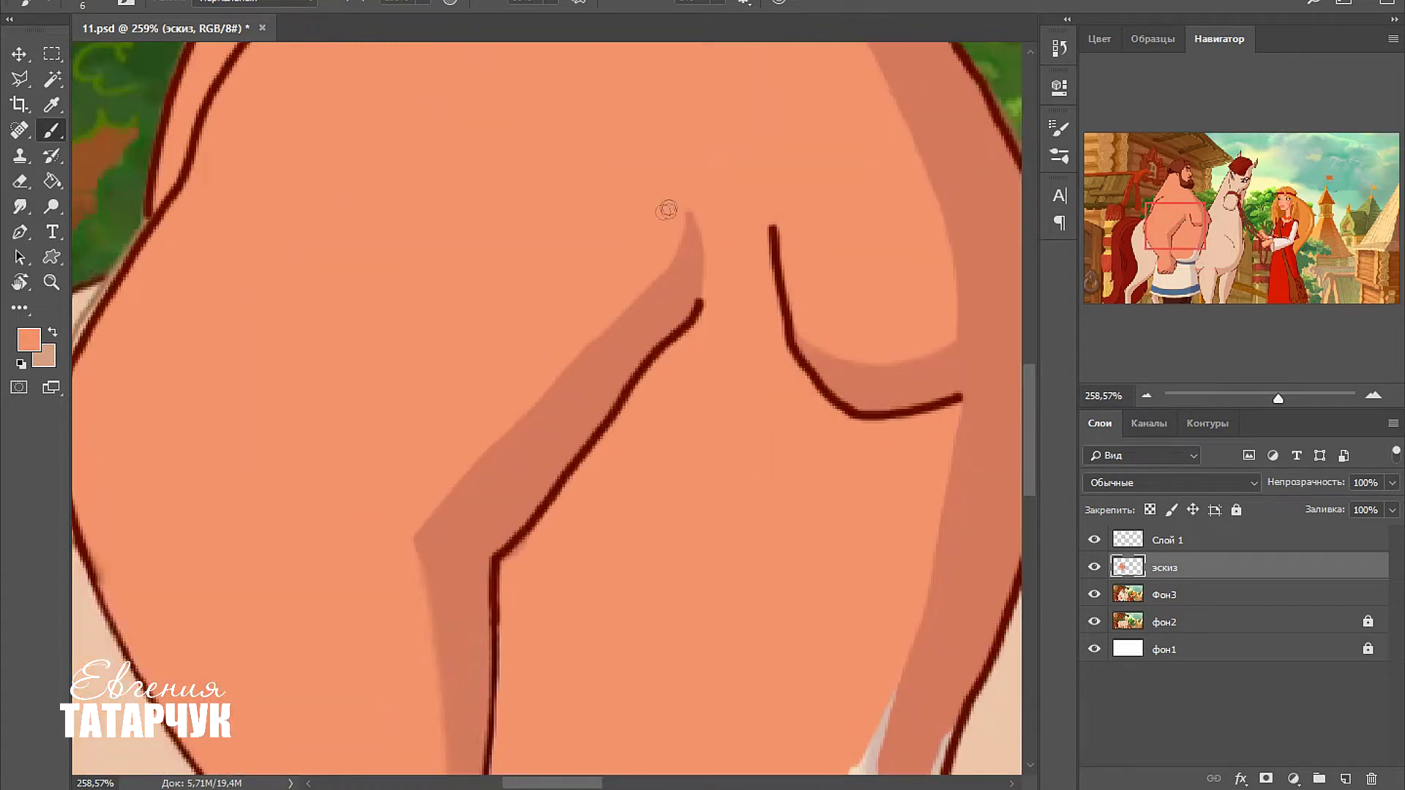
left_click_drag(655, 274, 480, 424)
Draw a dark brown band around the man's forearm just below the elbow on a new layer.
mouse_move(477, 329)
left_mouse_down()
mouse_move(444, 445)
mouse_move(444, 534)
mouse_move(485, 653)
left_mouse_up()
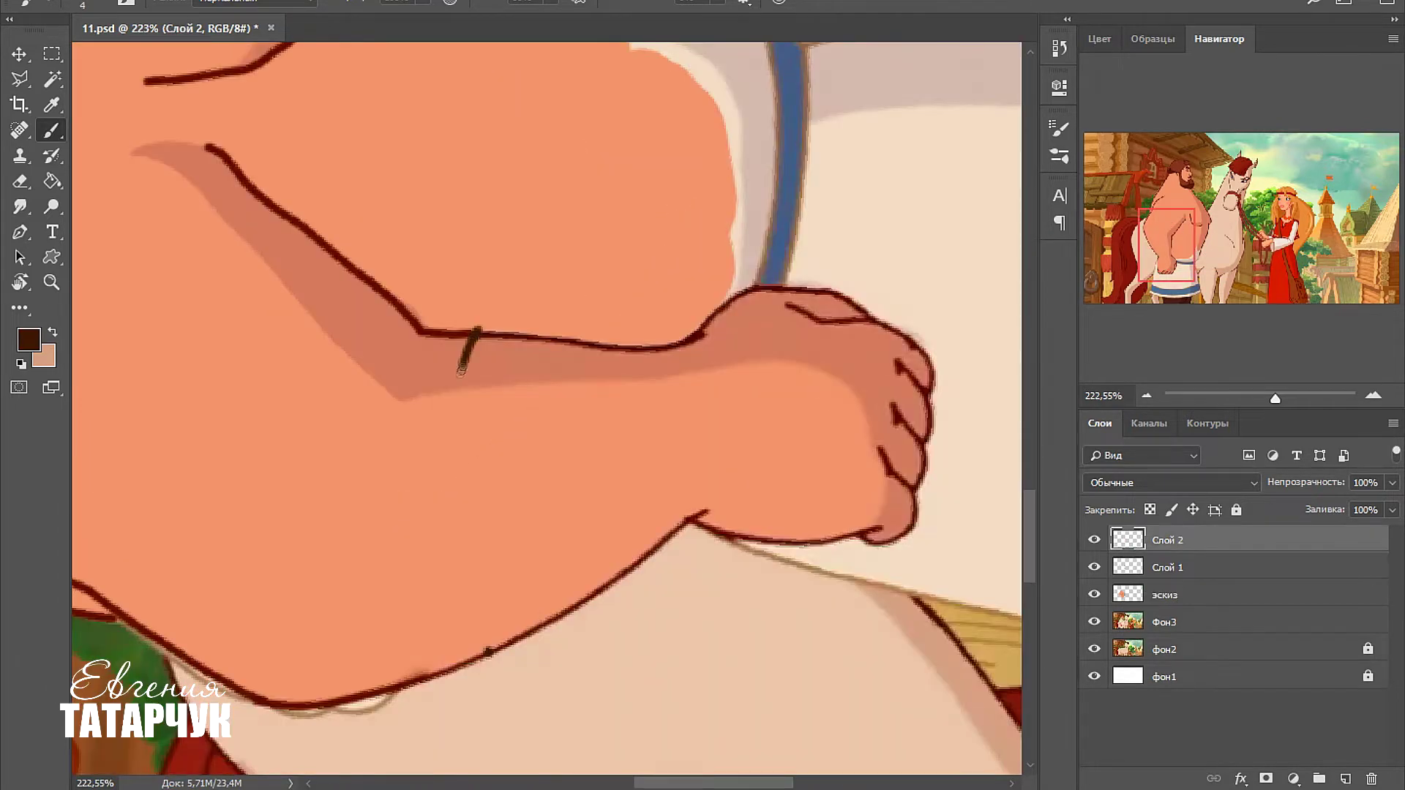
scroll(482, 228, "right", 3)
mouse_move(403, 333)
left_mouse_down()
mouse_move(380, 399)
mouse_move(394, 622)
mouse_move(160, 183)
left_mouse_up()
key("r")
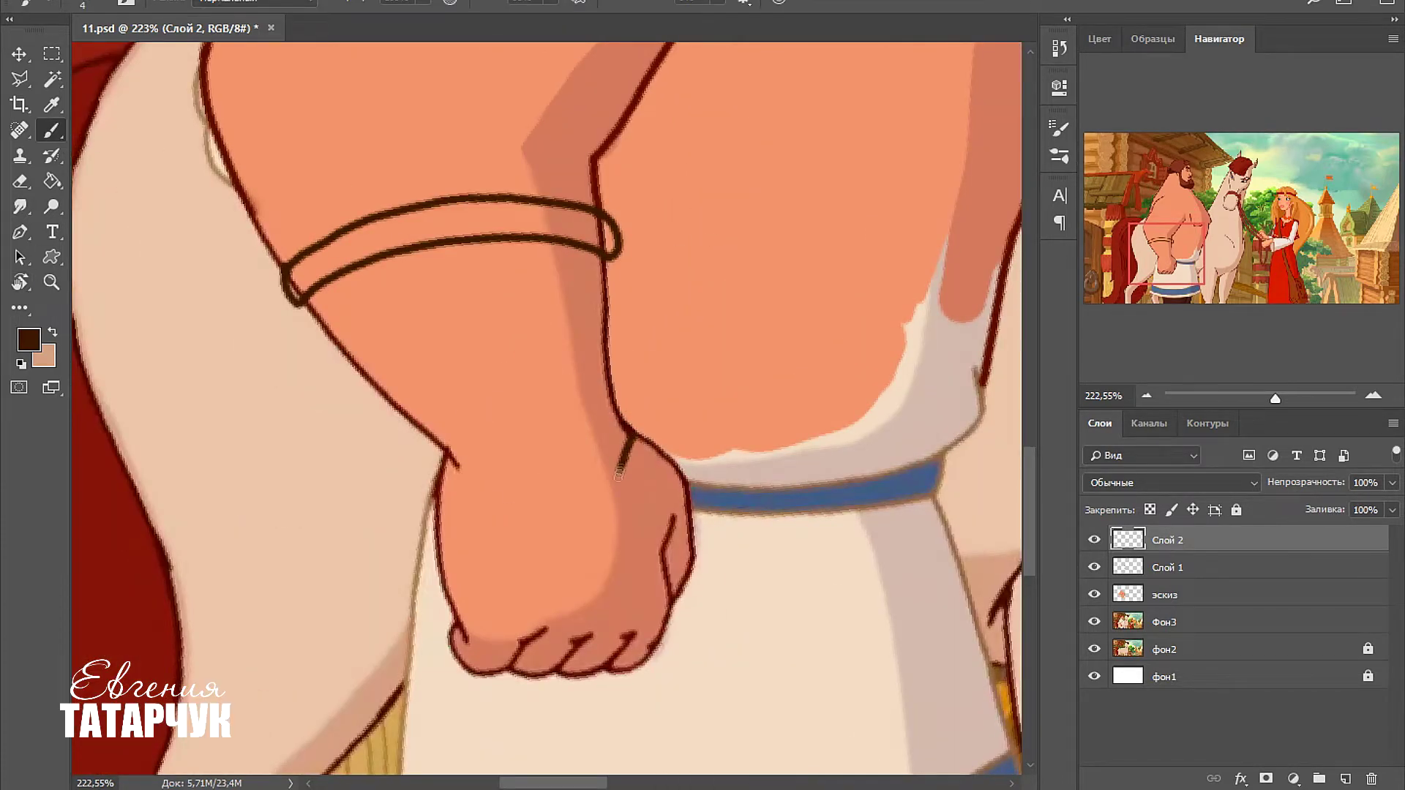
Draw crossing dark brown bandage lines around the man's wrist.
key("r")
mouse_move(622, 459)
left_mouse_down()
mouse_move(598, 331)
mouse_move(658, 378)
mouse_move(666, 525)
left_mouse_up()
key("r")
left_click_drag(171, 281, 381, 182)
left_click_drag(432, 459, 581, 536)
mouse_move(444, 439)
left_mouse_down()
mouse_move(576, 511)
mouse_move(615, 438)
left_mouse_up()
left_click_drag(484, 462, 606, 420)
Continue the crossing bandage lines up the forearm to the upper band and outline their outer edge.
mouse_move(404, 386)
left_mouse_down()
mouse_move(478, 423)
mouse_move(578, 433)
left_mouse_up()
left_click_drag(484, 422, 609, 378)
mouse_move(362, 323)
left_mouse_down()
mouse_move(597, 382)
mouse_move(617, 324)
left_mouse_up()
mouse_move(367, 289)
left_mouse_down()
mouse_move(469, 349)
mouse_move(607, 253)
left_mouse_up()
left_click_drag(527, 237, 411, 303)
mouse_move(357, 244)
left_mouse_down()
mouse_move(463, 278)
mouse_move(455, 232)
left_mouse_up()
left_click_drag(322, 269, 438, 436)
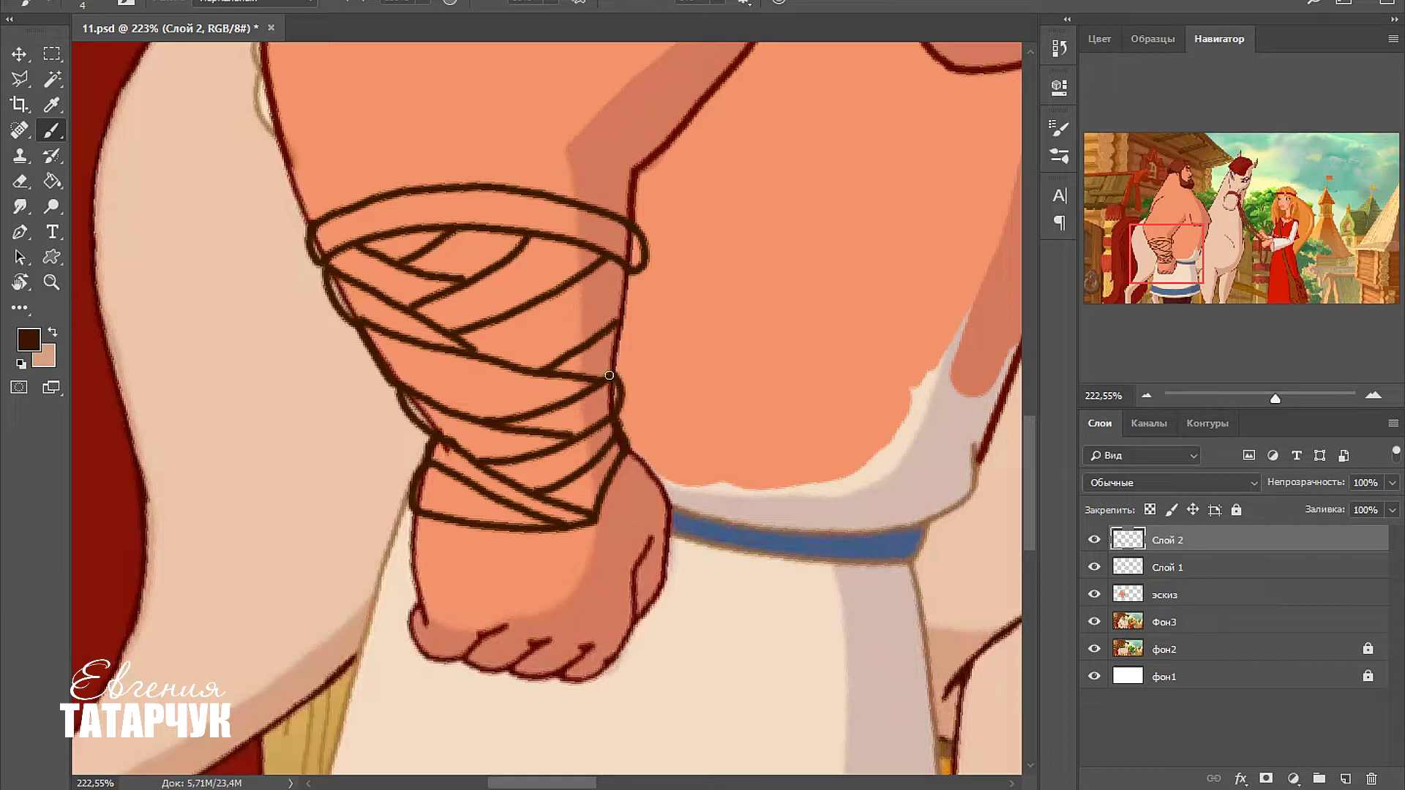
Outline the upper and lower edges of the man's belt in dark brown.
left_click_drag(470, 352, 425, 556)
mouse_move(539, 358)
left_mouse_down()
mouse_move(504, 399)
mouse_move(468, 610)
mouse_move(346, 333)
left_mouse_up()
key("r")
key("b")
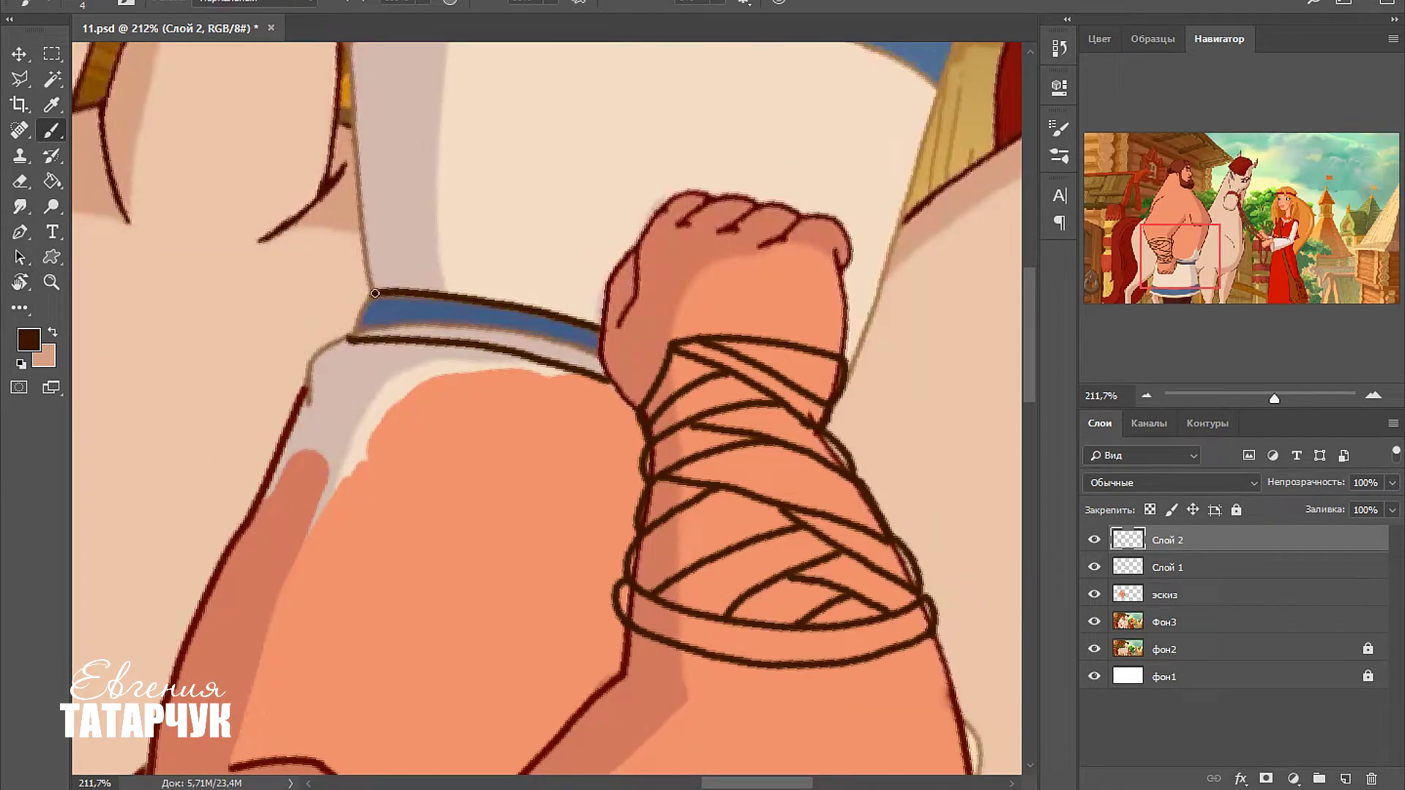
Add two dark brown rings over the belt with the Ellipse tool.
key("u")
left_click_drag(716, 428, 762, 515)
left_click(1005, 77)
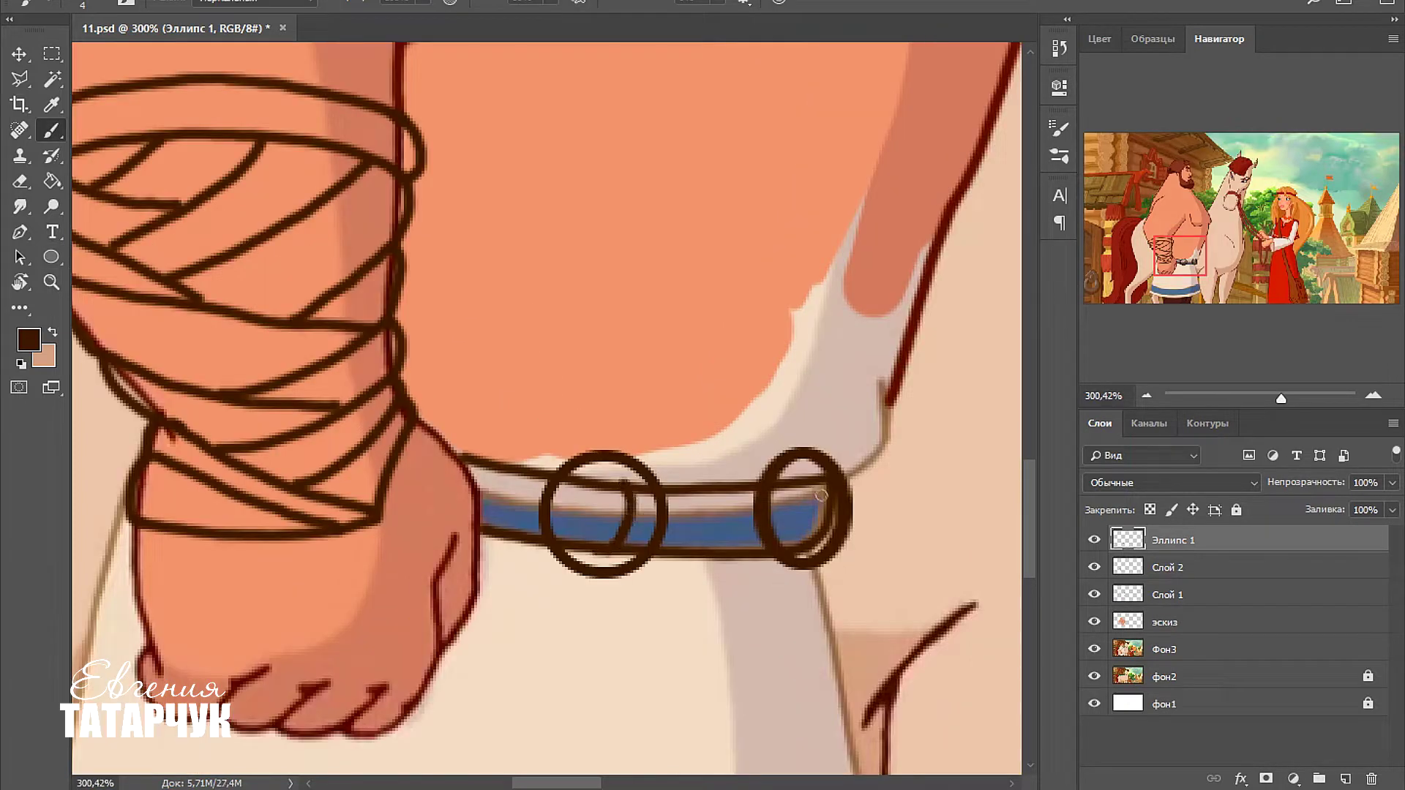
Draw a folded cloth hanging from the belt, with its side edges, wavy hem and inner folds, on the Слой 2 layer.
key("alt+bracketleft")
scroll(819, 490, "down", 5)
mouse_move(831, 156)
left_mouse_down()
mouse_move(848, 330)
mouse_move(829, 671)
left_mouse_up()
mouse_move(711, 136)
left_mouse_down()
mouse_move(624, 636)
mouse_move(711, 679)
mouse_move(852, 656)
left_mouse_up()
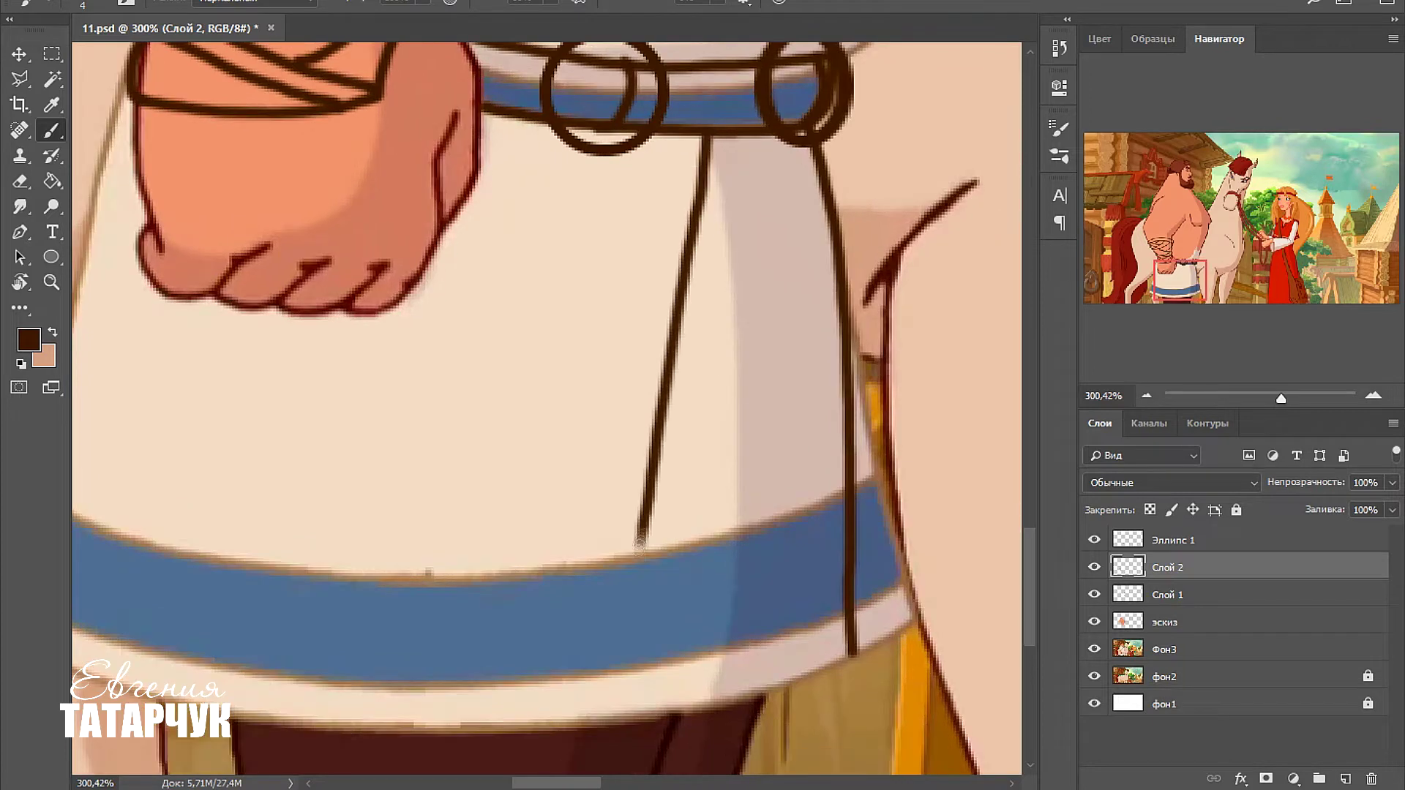
left_click_drag(661, 645, 699, 455)
left_click_drag(774, 665, 780, 462)
left_click_drag(728, 673, 759, 373)
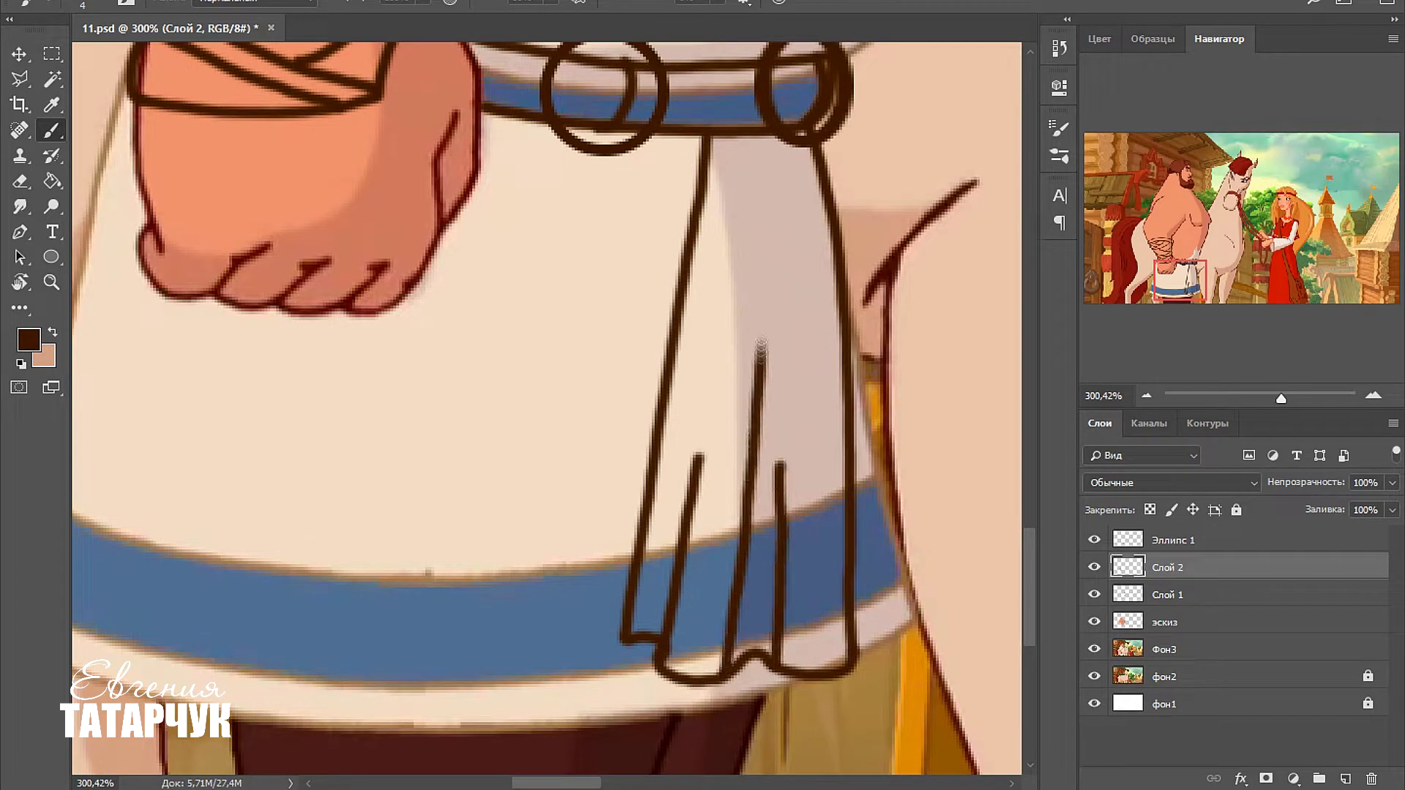
left_click_drag(783, 139, 804, 282)
left_click_drag(745, 136, 726, 323)
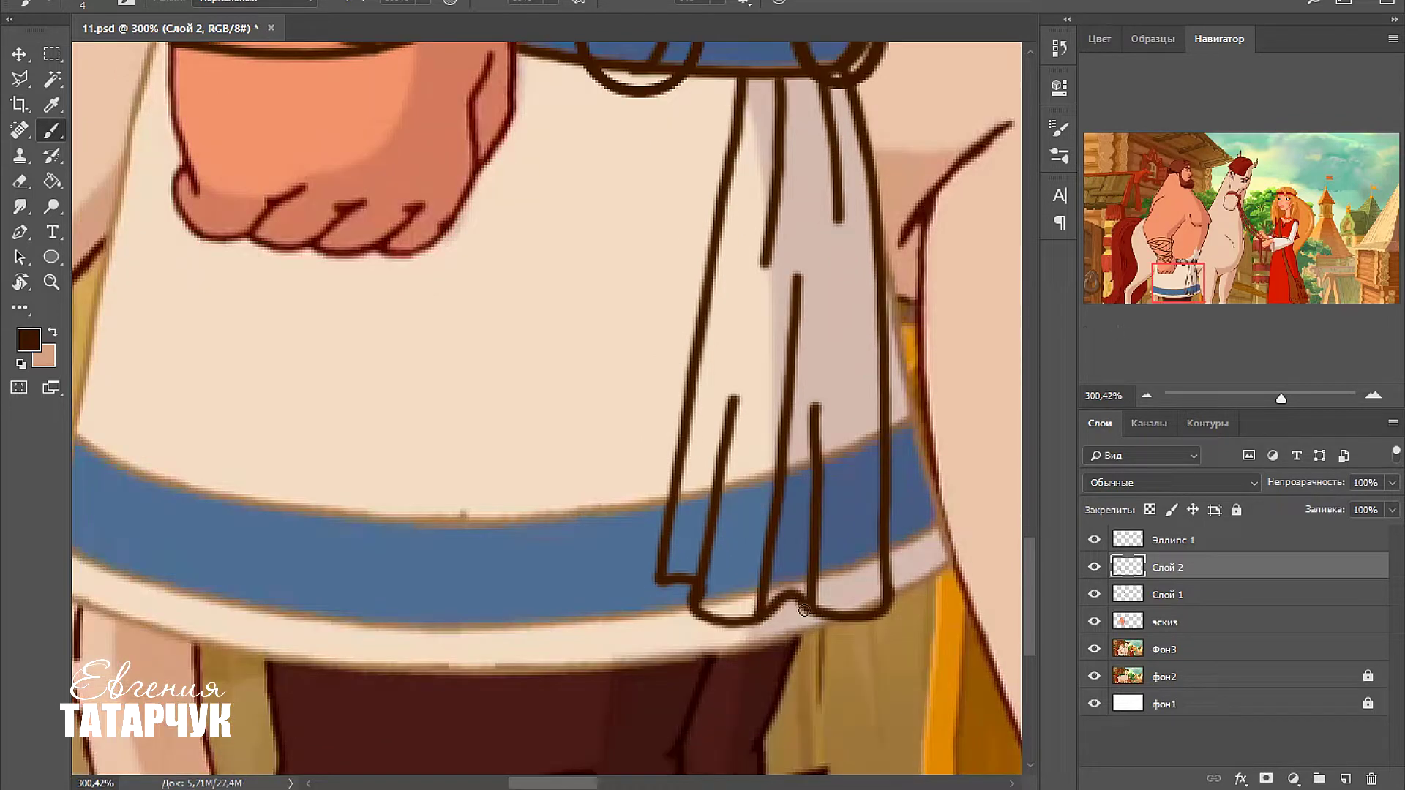
Draw the dark brown trouser leg lines below the hanging cloth and the man's fist.
left_click_drag(803, 610, 770, 715)
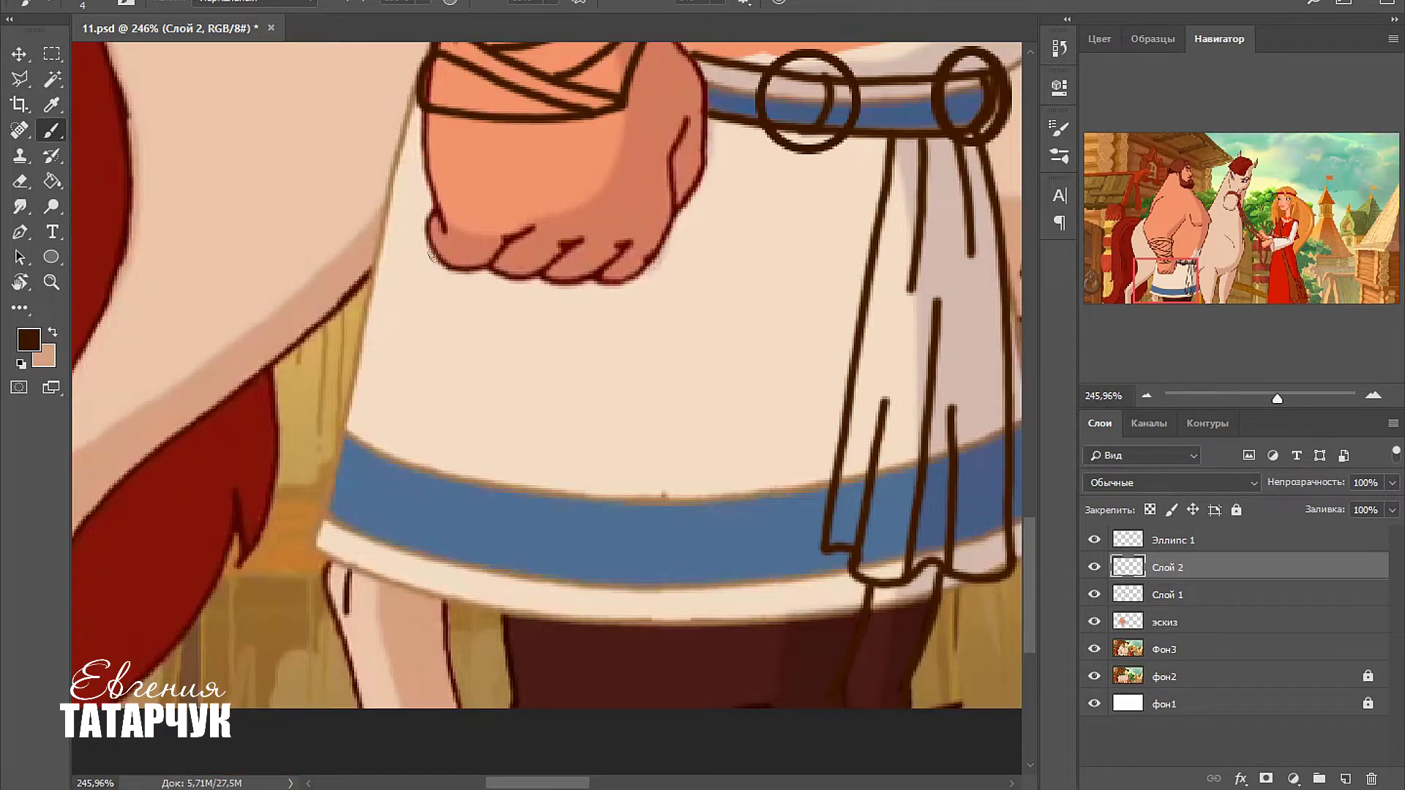
left_click_drag(432, 249, 512, 706)
left_click_drag(416, 436, 426, 567)
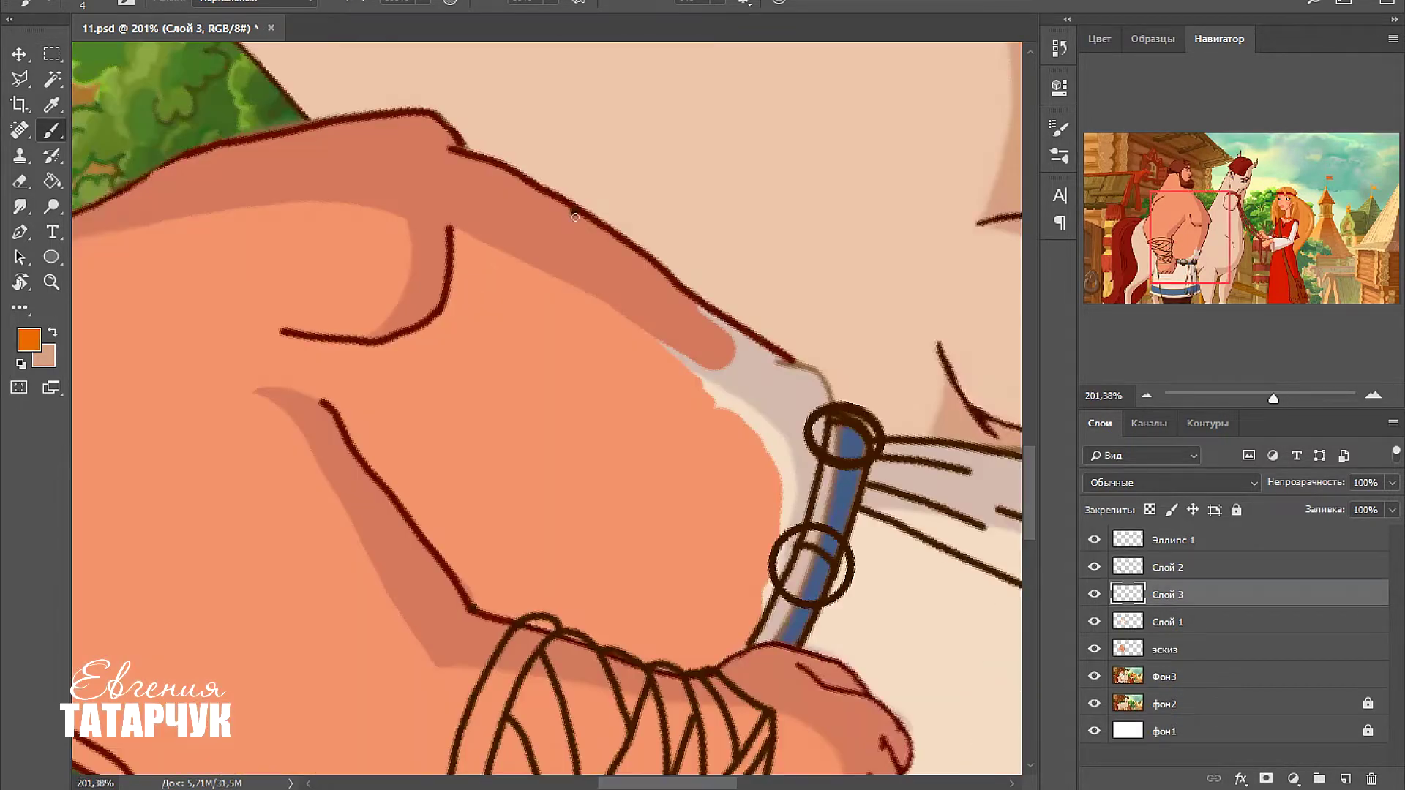
Sketch orange guide lines for the man's abdominal muscles in a two-column block pattern on the Слой 3 layer.
mouse_move(574, 212)
left_mouse_down()
mouse_move(487, 475)
mouse_move(472, 611)
left_mouse_up()
left_click_drag(659, 286, 574, 629)
left_click_drag(745, 338, 662, 670)
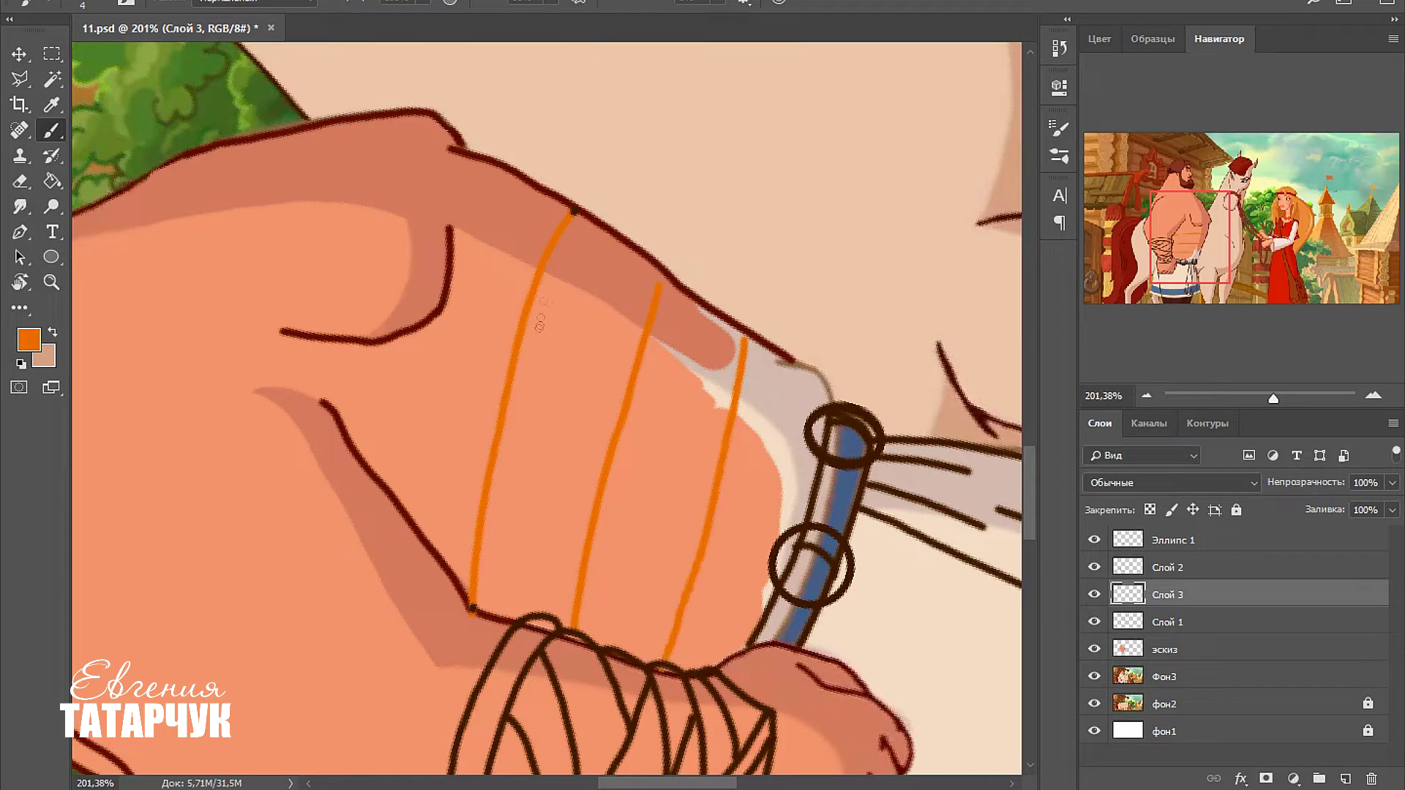
mouse_move(510, 387)
left_mouse_down()
mouse_move(559, 439)
mouse_move(647, 248)
left_mouse_up()
left_click_drag(582, 479, 560, 619)
mouse_move(661, 289)
left_mouse_down()
mouse_move(620, 447)
mouse_move(738, 344)
left_mouse_up()
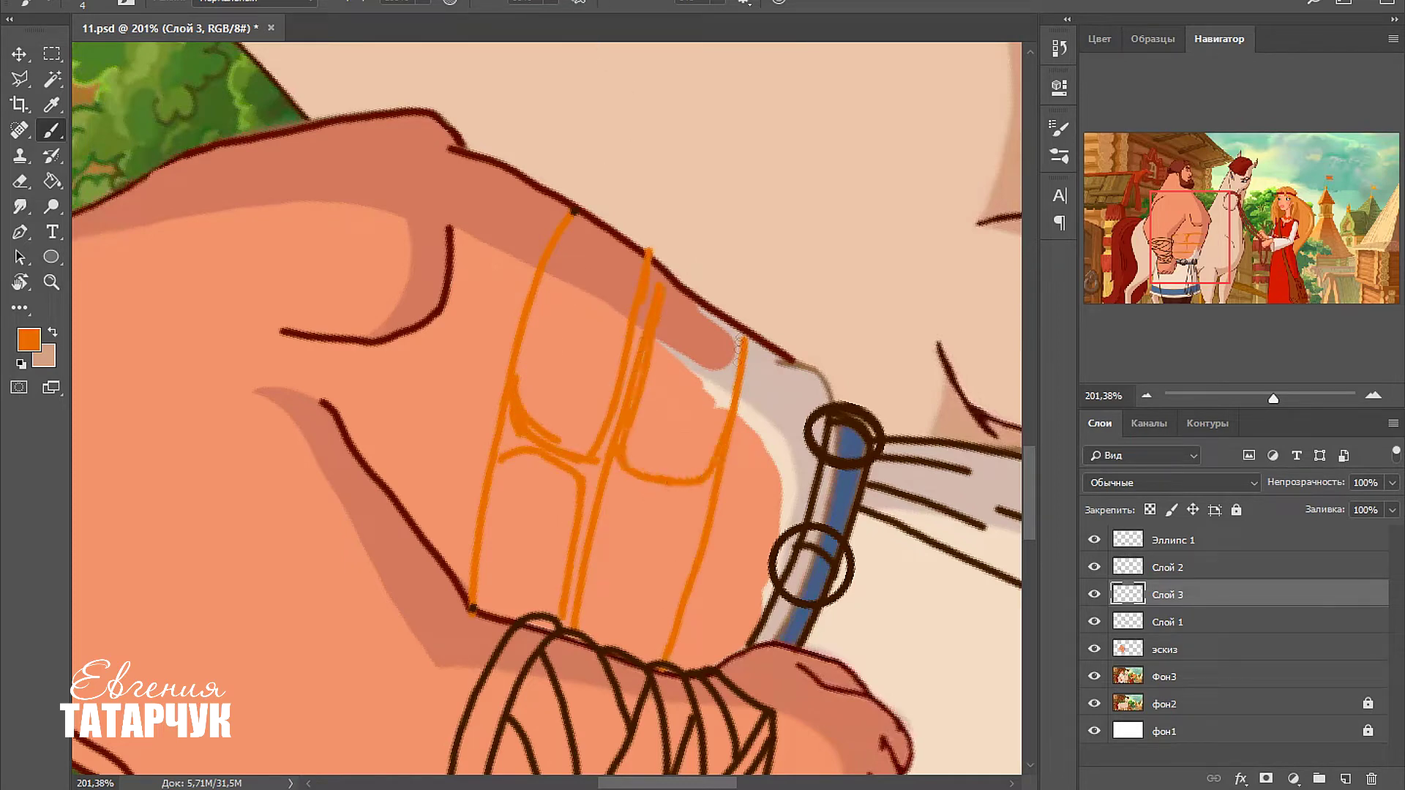
left_click_drag(618, 499, 589, 589)
left_click_drag(628, 496, 703, 560)
left_click_drag(763, 336, 684, 664)
Trace the long edges of the abdominal muscle blocks in dark brown on the Слой 2 layer.
mouse_move(517, 110)
left_mouse_down()
mouse_move(483, 363)
mouse_move(512, 724)
left_mouse_up()
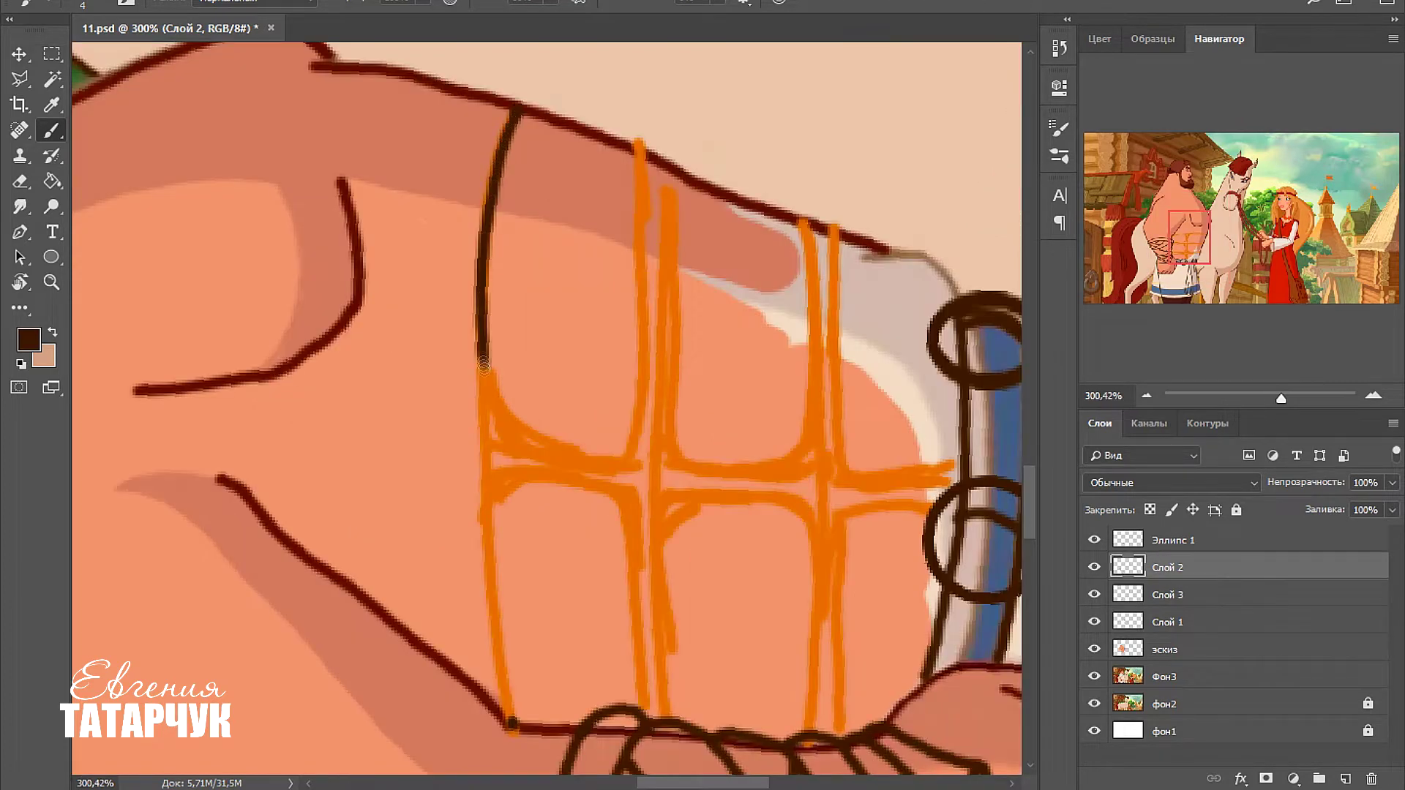
mouse_move(628, 498)
left_mouse_down()
mouse_move(645, 713)
mouse_move(666, 615)
mouse_move(668, 714)
left_mouse_up()
mouse_move(814, 513)
left_mouse_down()
mouse_move(820, 732)
mouse_move(838, 662)
mouse_move(838, 734)
left_mouse_up()
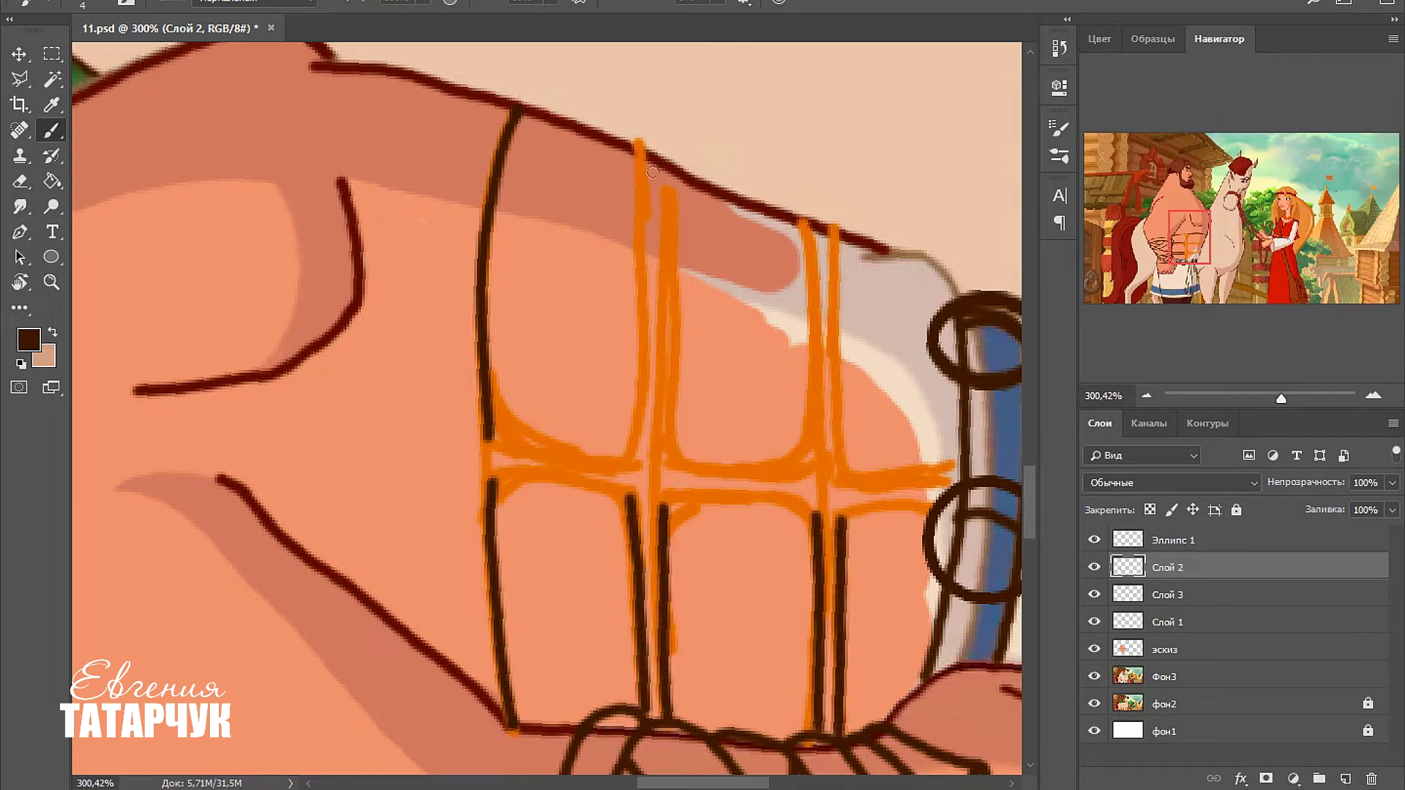
left_click_drag(647, 169, 628, 462)
left_click_drag(674, 174, 663, 462)
left_click_drag(820, 221, 812, 470)
left_click_drag(839, 235, 834, 479)
Add further dark contour strokes to complete the lines of the man's body.
key("r")
left_click_drag(417, 672, 44, 146)
key("b")
mouse_move(516, 195)
left_mouse_down()
mouse_move(531, 209)
mouse_move(512, 340)
left_mouse_up()
mouse_move(564, 189)
left_mouse_down()
mouse_move(539, 446)
mouse_move(547, 516)
left_mouse_up()
mouse_move(501, 367)
left_mouse_down()
mouse_move(506, 521)
mouse_move(497, 335)
mouse_move(502, 388)
left_mouse_up()
left_click_drag(455, 287, 475, 377)
left_click_drag(475, 377, 285, 670)
left_click_drag(669, 282, 508, 692)
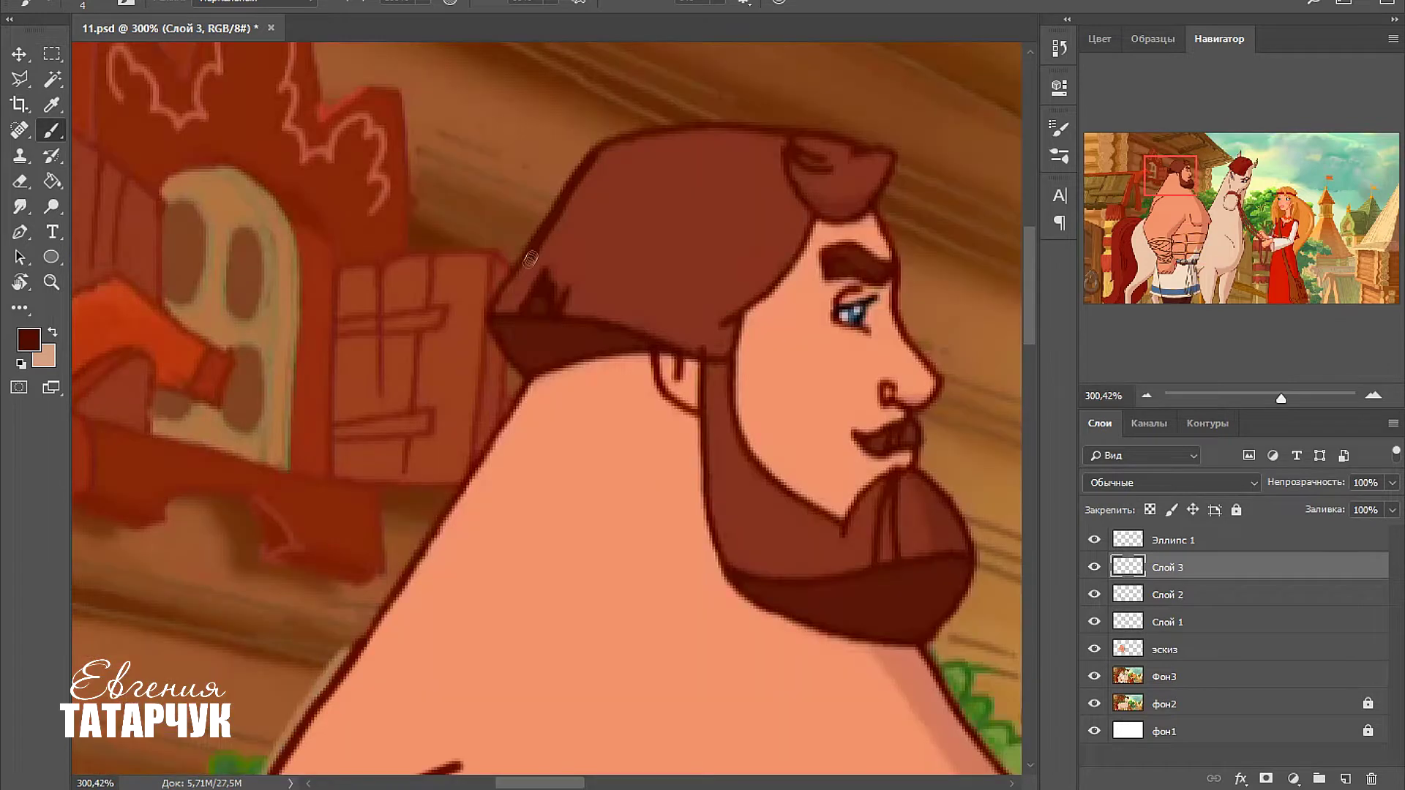
Draw pointed dark red hair strands sticking out at the back of the man's head.
left_click_drag(518, 308, 462, 342)
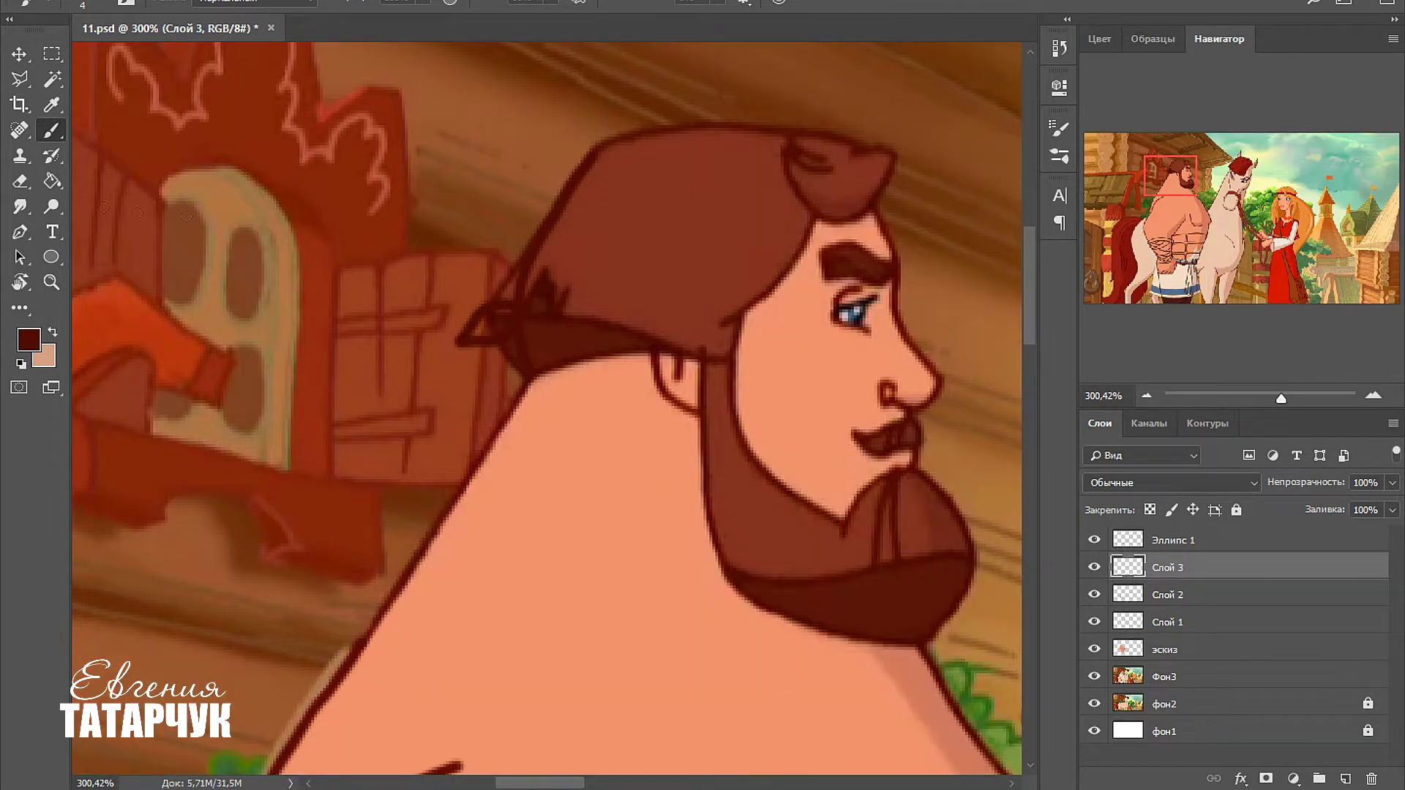
left_click_drag(912, 470, 620, 419)
left_click_drag(666, 525, 658, 611)
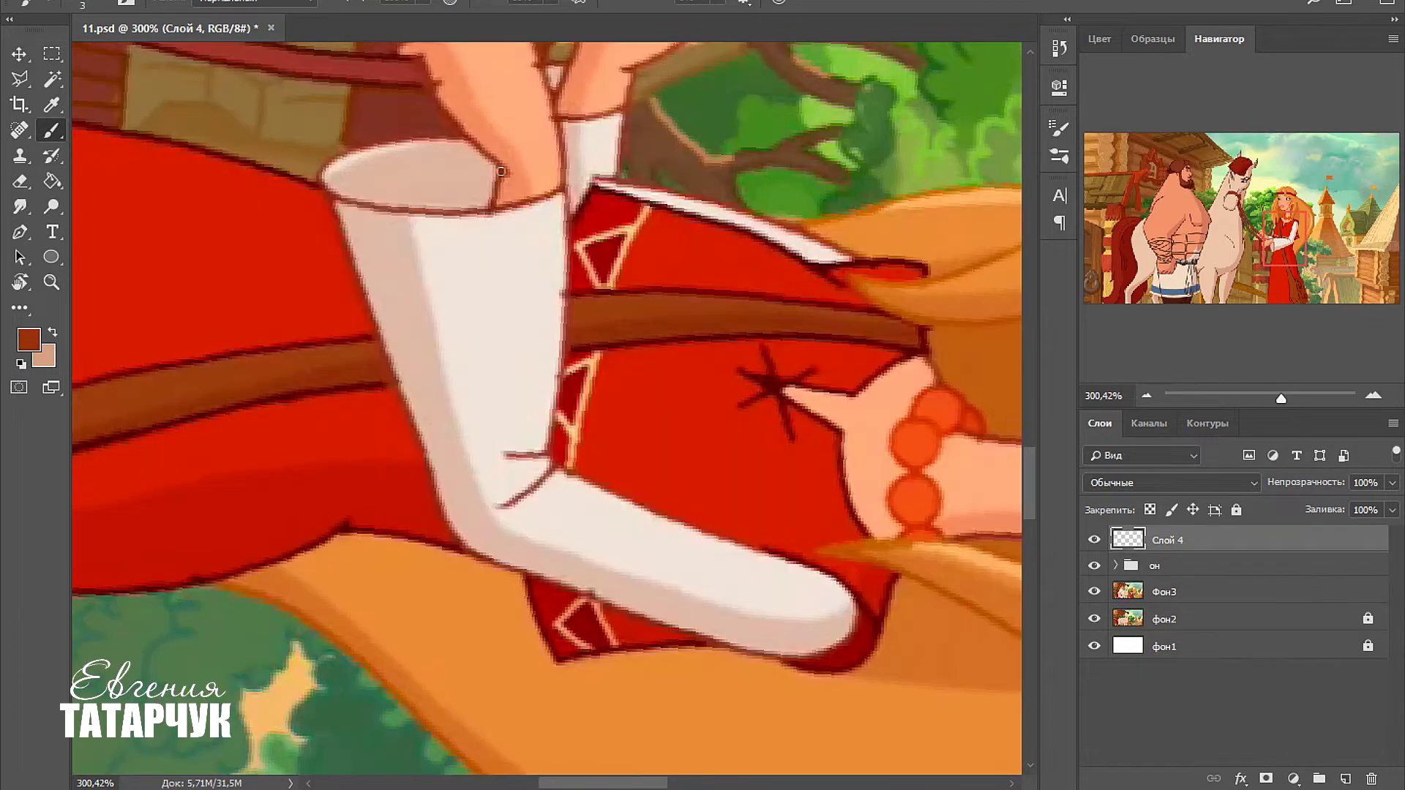
Trace the contours of the woman's arms, neck and shoulders with thin dark reddish-brown strokes on the Слой 4 layer.
mouse_move(497, 168)
left_mouse_down()
mouse_move(457, 329)
mouse_move(448, 517)
left_mouse_up()
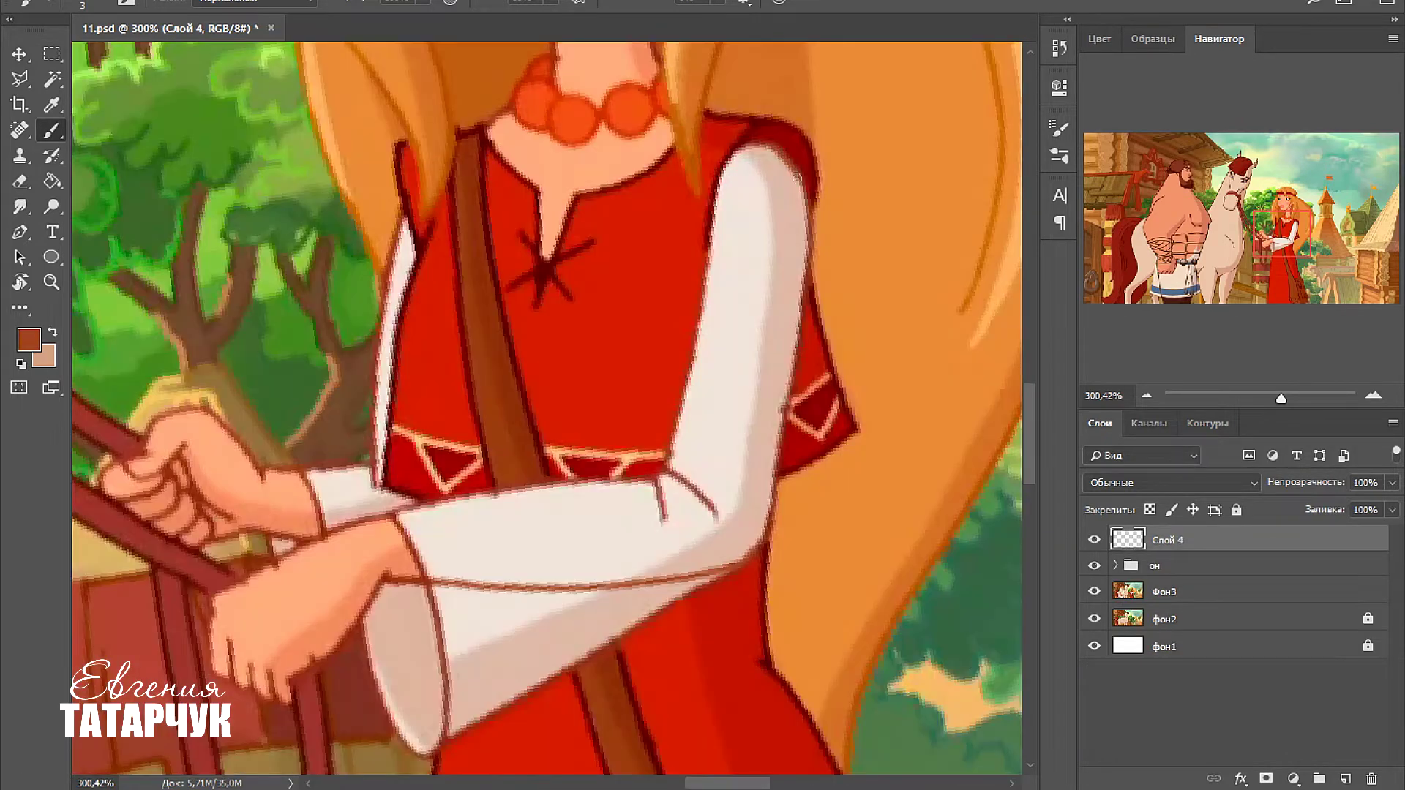
left_click_drag(798, 174, 778, 449)
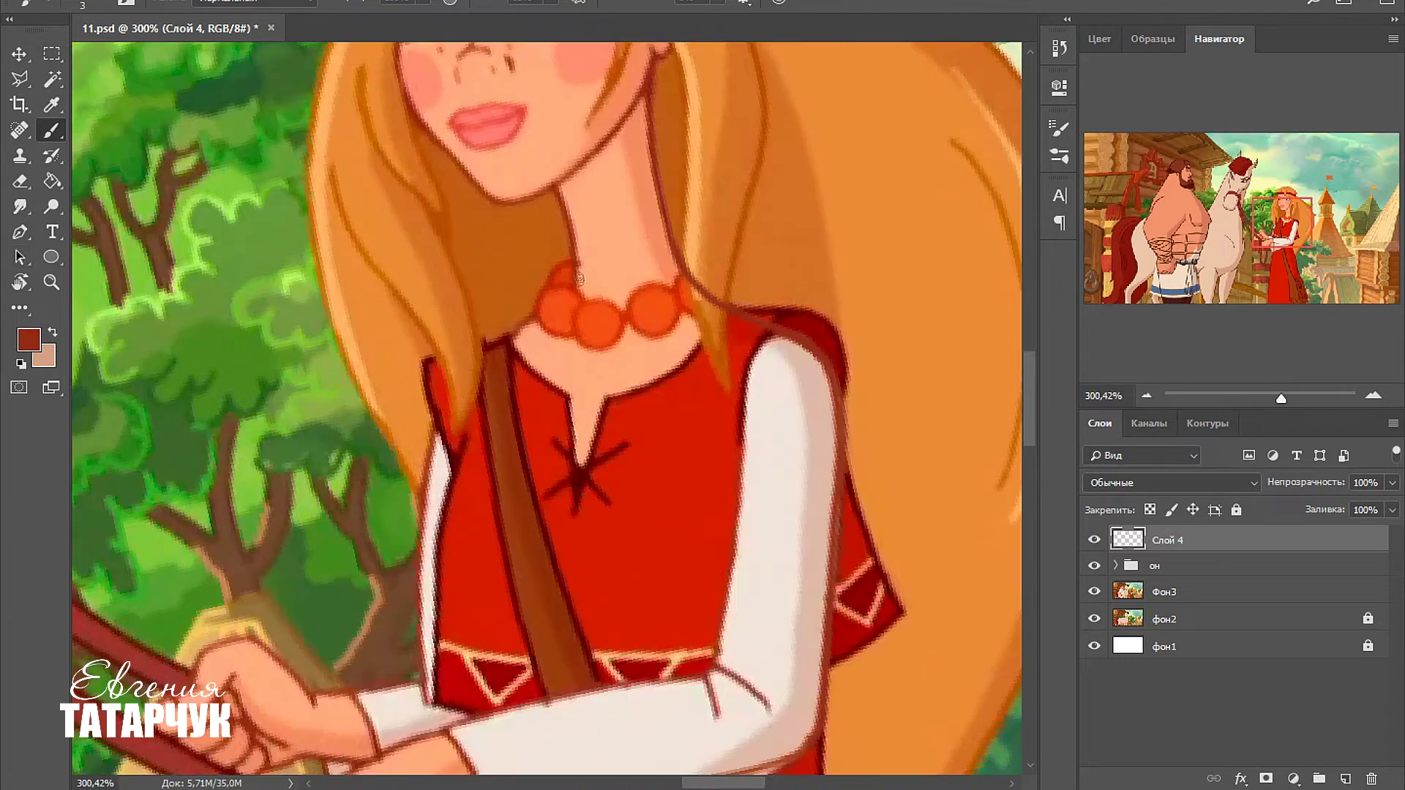
left_click_drag(574, 272, 504, 339)
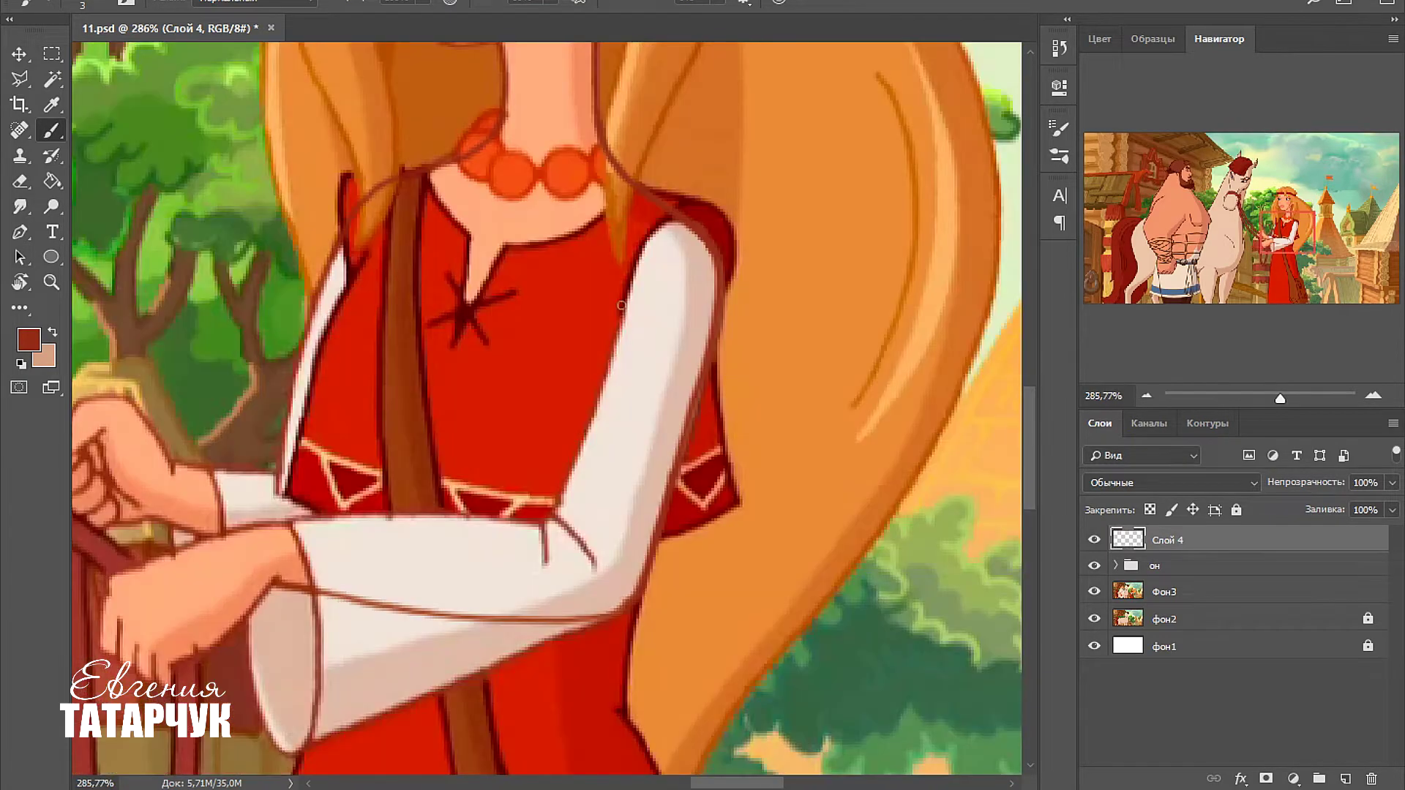
left_click_drag(625, 300, 583, 440)
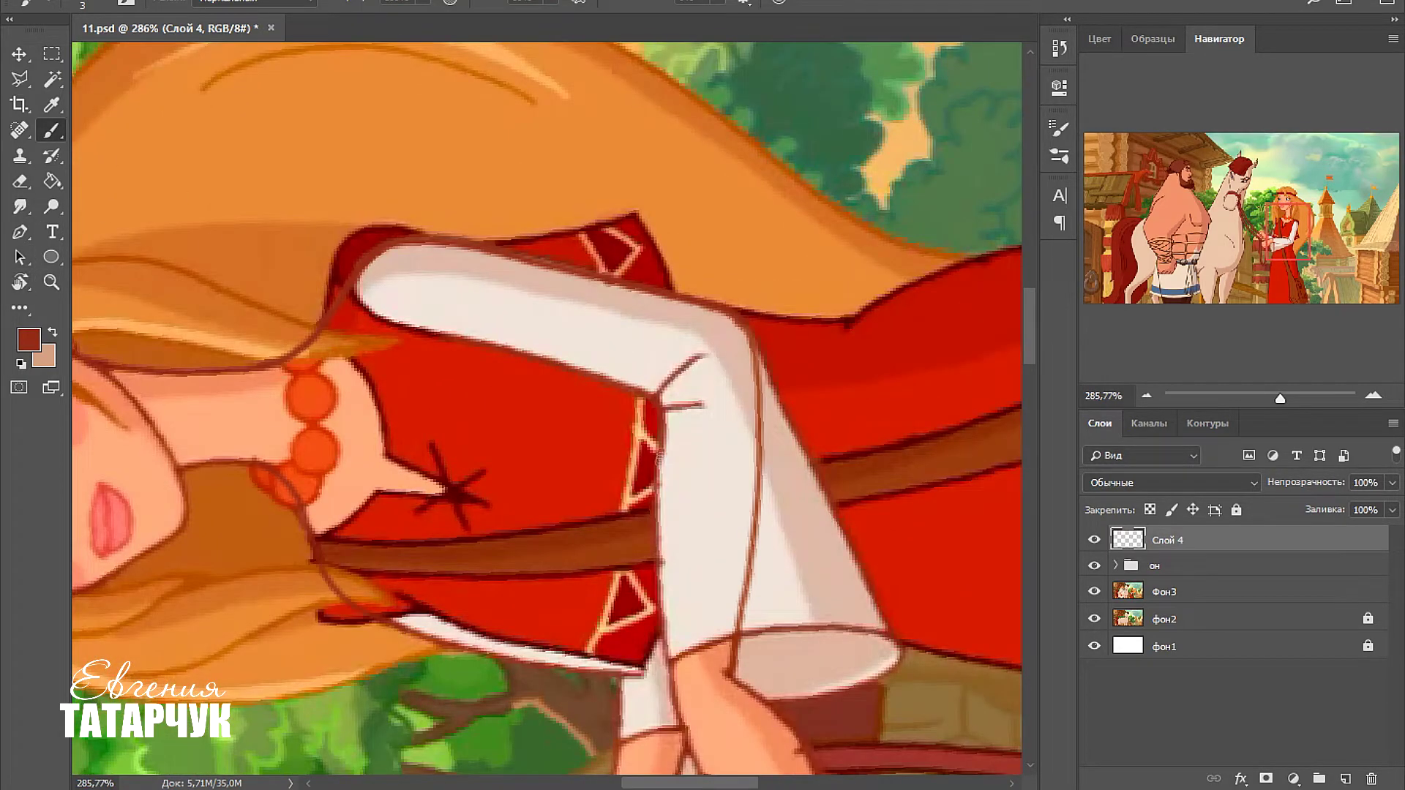
left_click_drag(658, 456, 664, 620)
left_click_drag(664, 620, 669, 677)
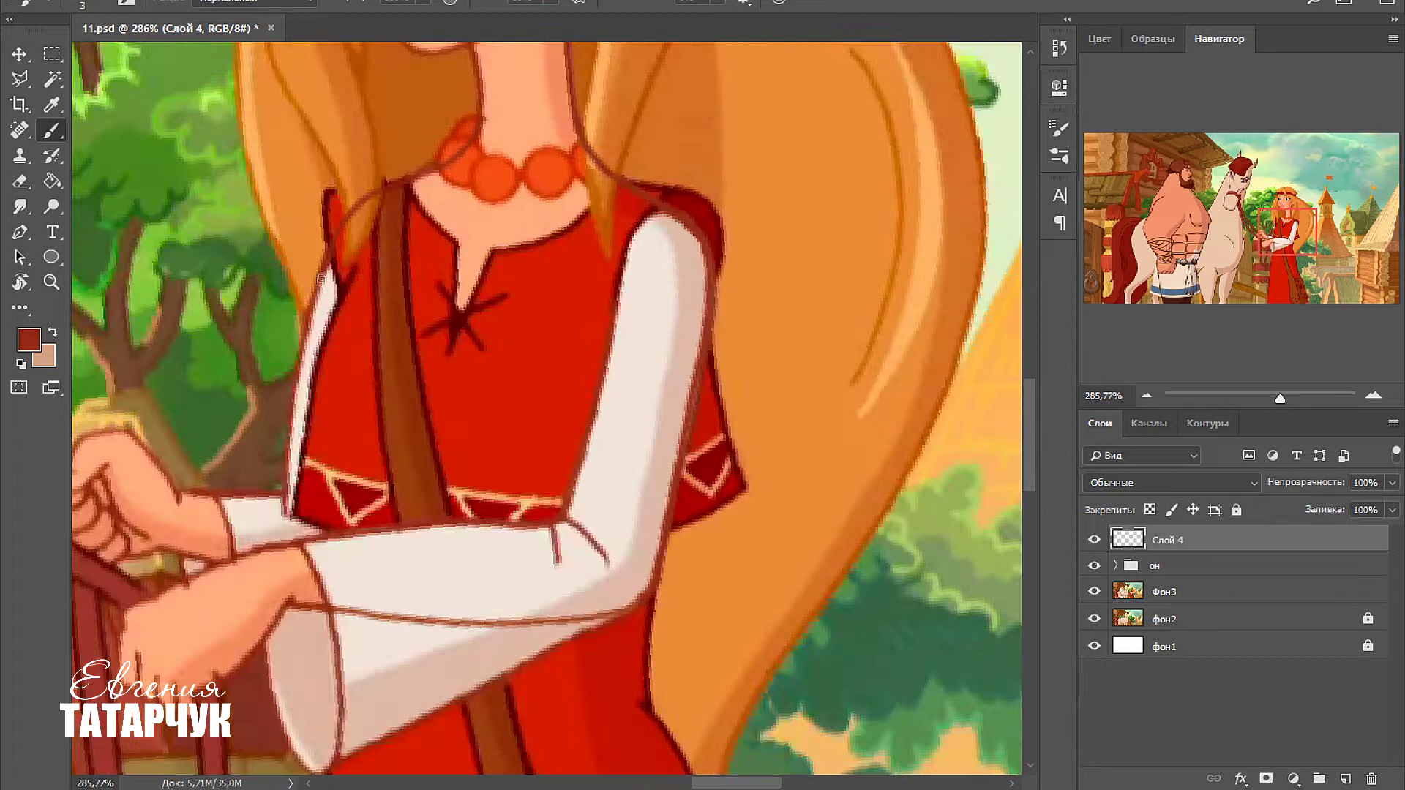
left_click_drag(324, 274, 294, 401)
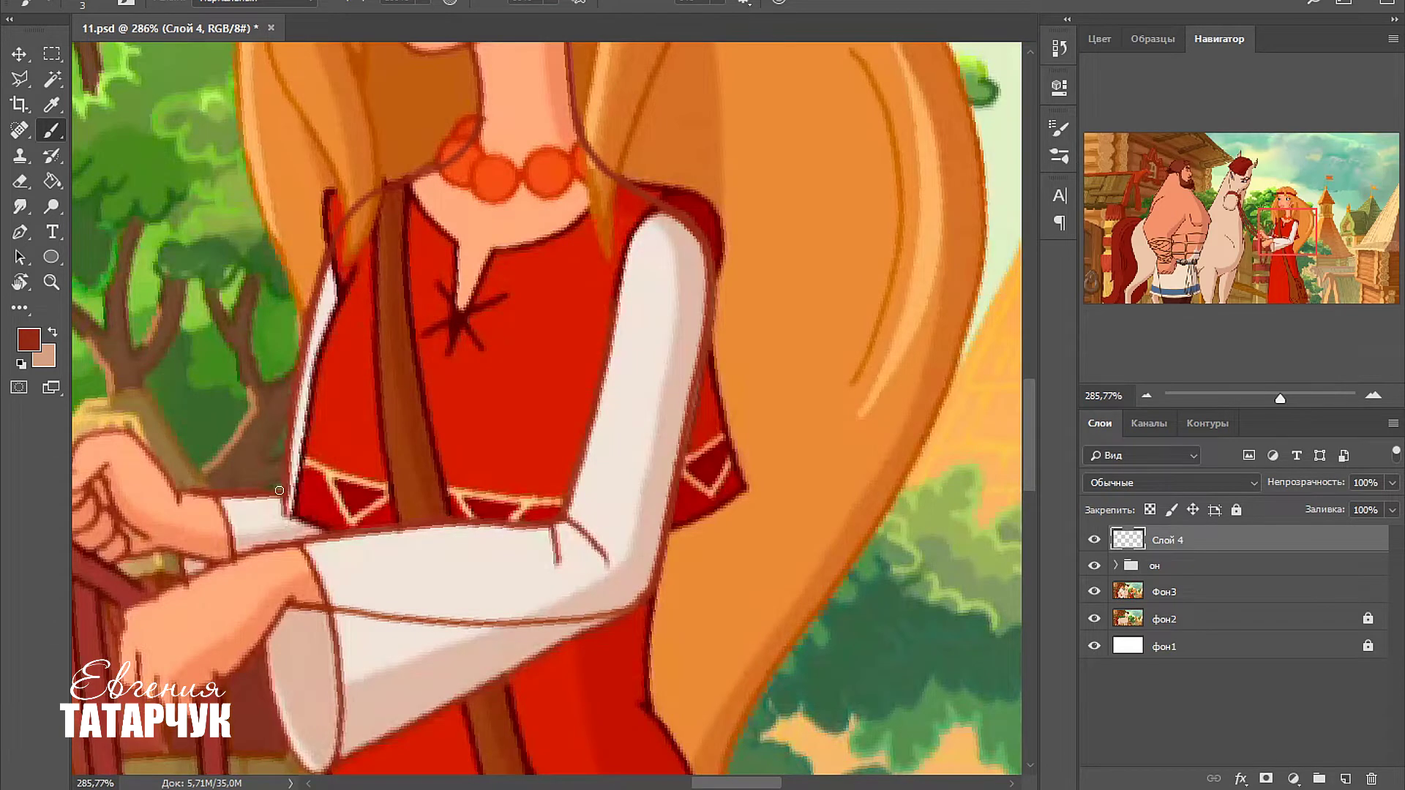
Sketch yellow guide lines for the woman's bodice on the Слой 5 layer, with a central ring, two cups and shoulder straps.
mouse_move(472, 363)
left_mouse_down()
mouse_move(468, 408)
mouse_move(479, 360)
mouse_move(485, 369)
left_mouse_up()
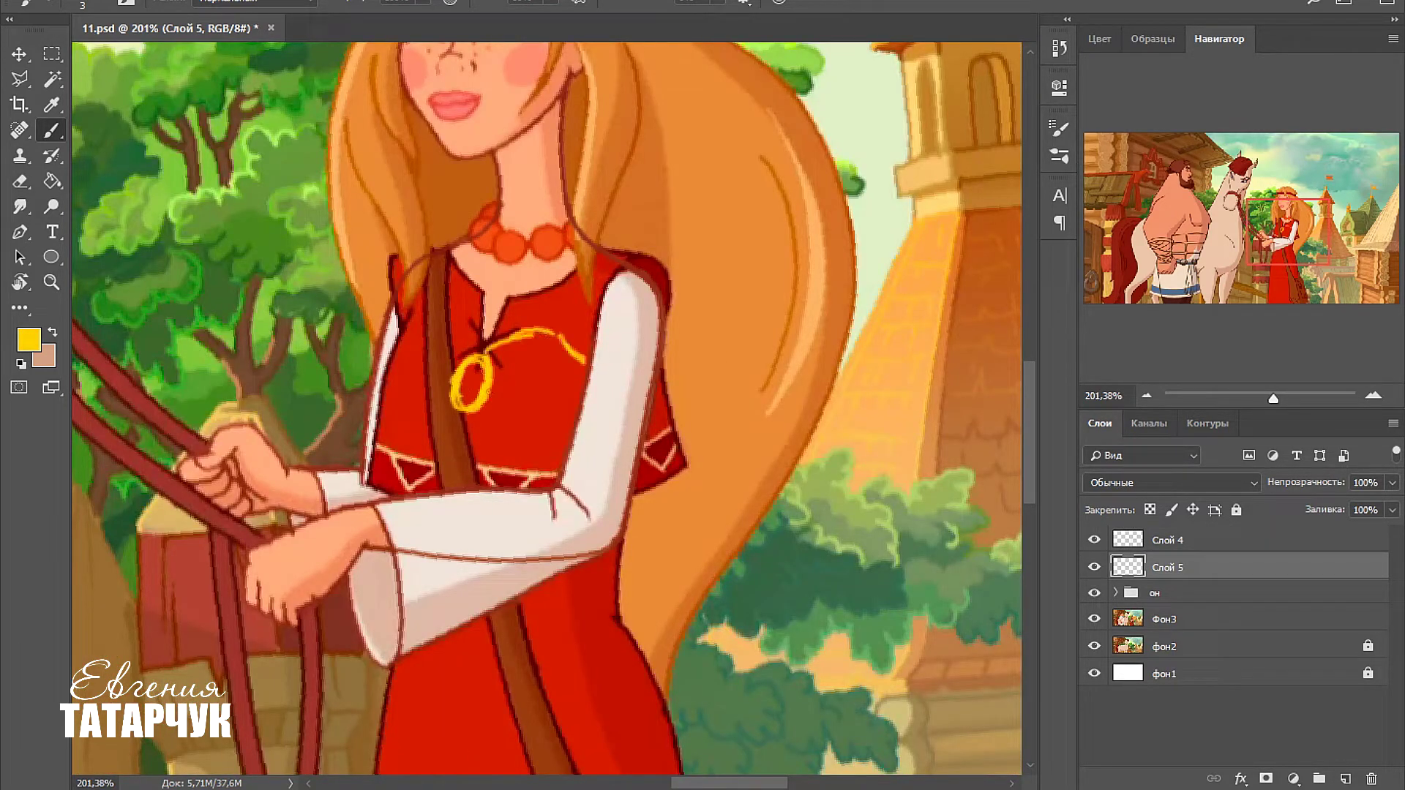
left_click_drag(560, 326, 585, 243)
left_click_drag(448, 338, 476, 349)
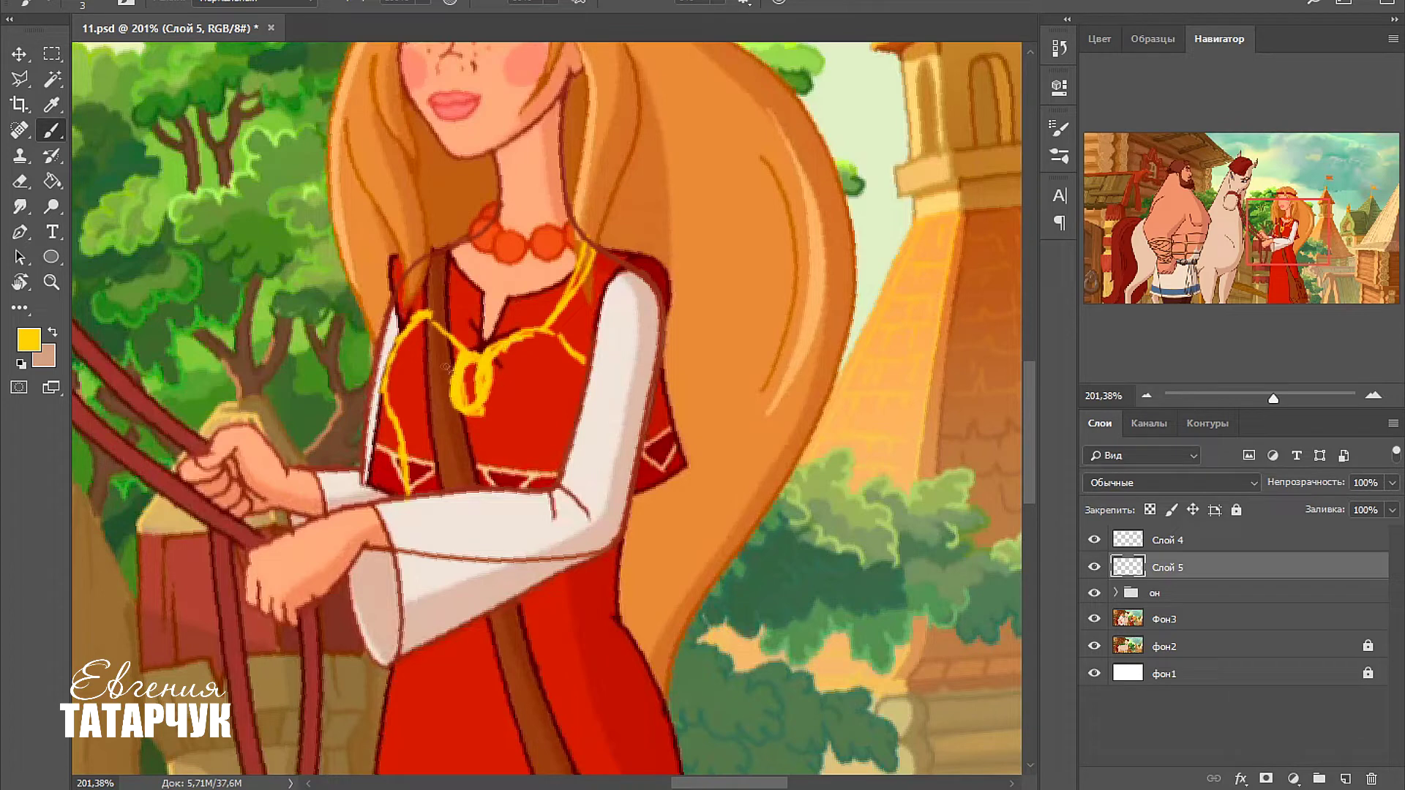
mouse_move(455, 389)
left_mouse_down()
mouse_move(409, 439)
mouse_move(564, 435)
mouse_move(557, 480)
mouse_move(413, 438)
left_mouse_up()
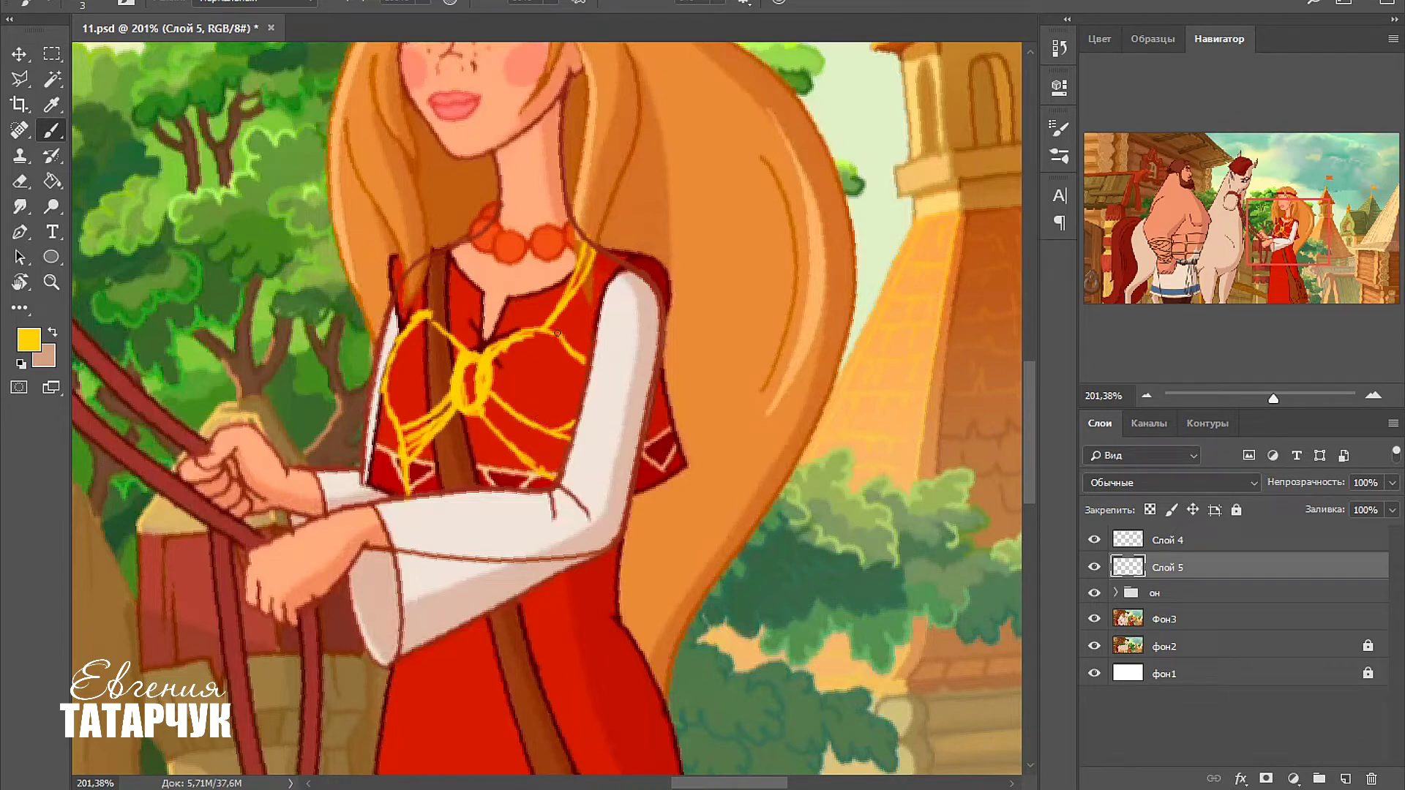
left_click_drag(444, 247, 425, 312)
mouse_move(447, 248)
left_mouse_down()
mouse_move(432, 313)
mouse_move(438, 407)
left_mouse_up()
mouse_move(468, 338)
left_mouse_down()
mouse_move(442, 402)
mouse_move(541, 433)
mouse_move(472, 412)
mouse_move(486, 366)
mouse_move(521, 345)
mouse_move(512, 410)
mouse_move(541, 439)
mouse_move(496, 404)
mouse_move(543, 424)
left_mouse_up()
Erase stray yellow guide lines with a 15-pixel eraser and add bodice folds and two armband lines on the woman's upper arm.
key("e")
key("bracketright")
key("bracketright")
key("bracketright")
key("bracketright")
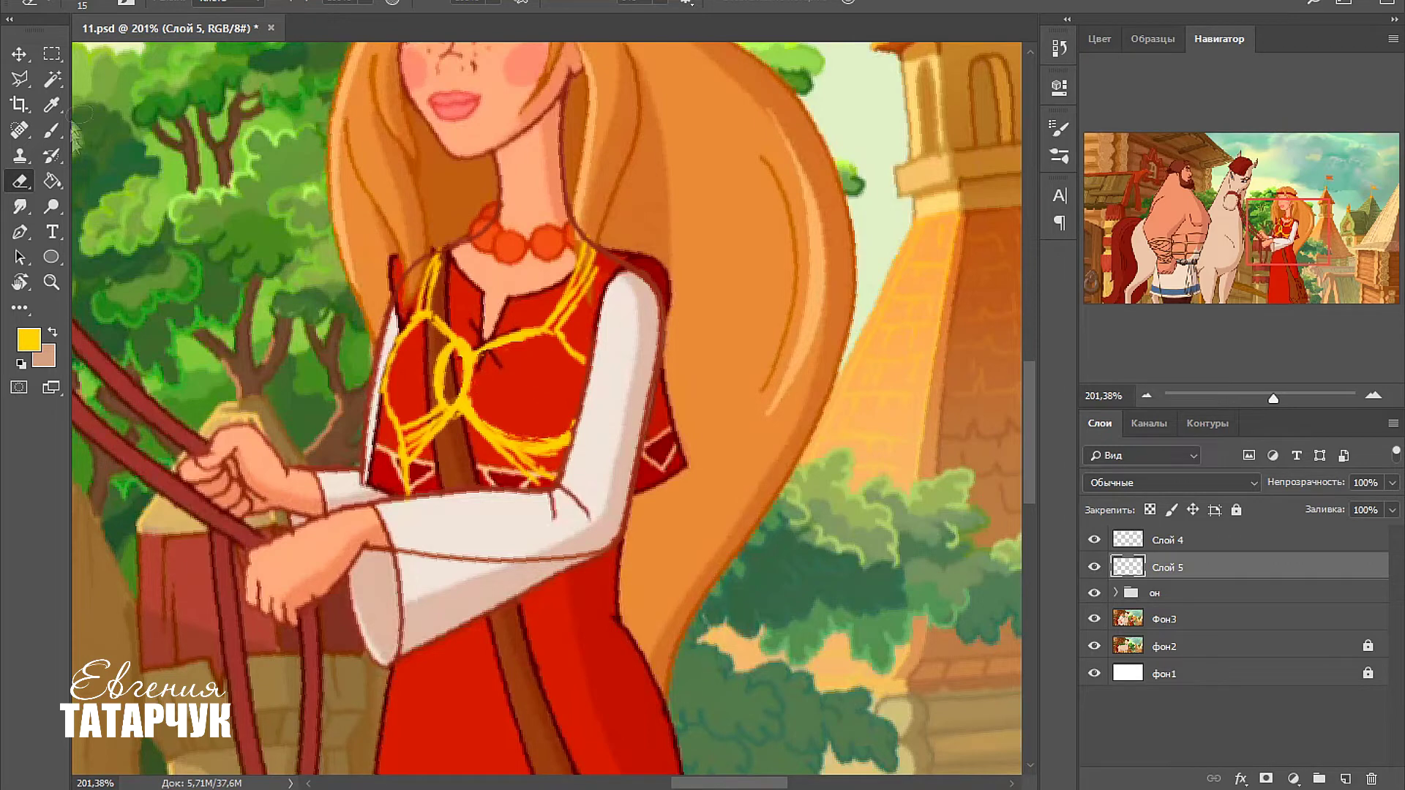
left_click(51, 129)
left_click_drag(463, 418, 531, 475)
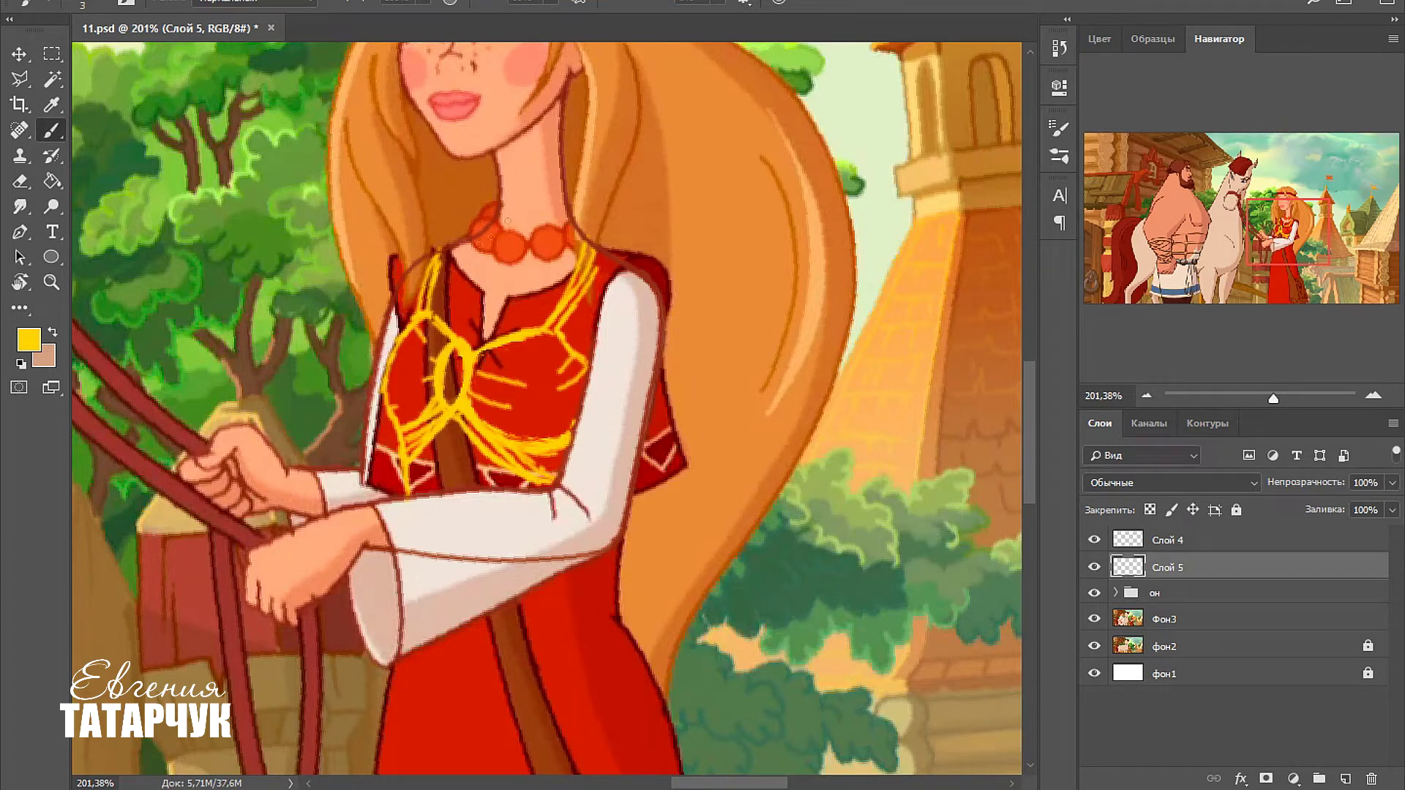
scroll(434, 336, "up", 3)
left_click_drag(603, 377, 661, 394)
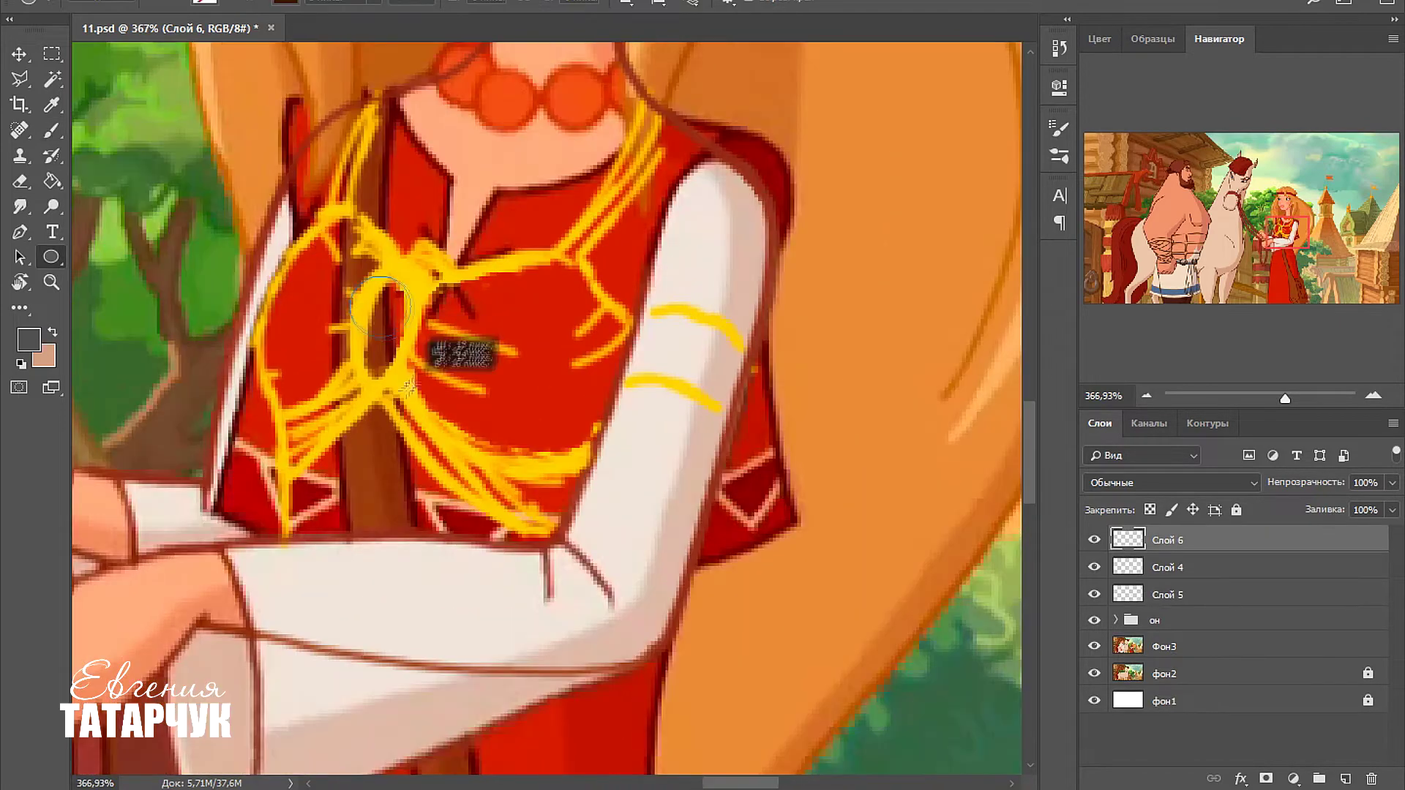
Draw a dark upright ellipse ring over the sketched ring at the bodice centre and nudge it into place.
left_click_drag(407, 385, 409, 385)
key("v")
key("Right")
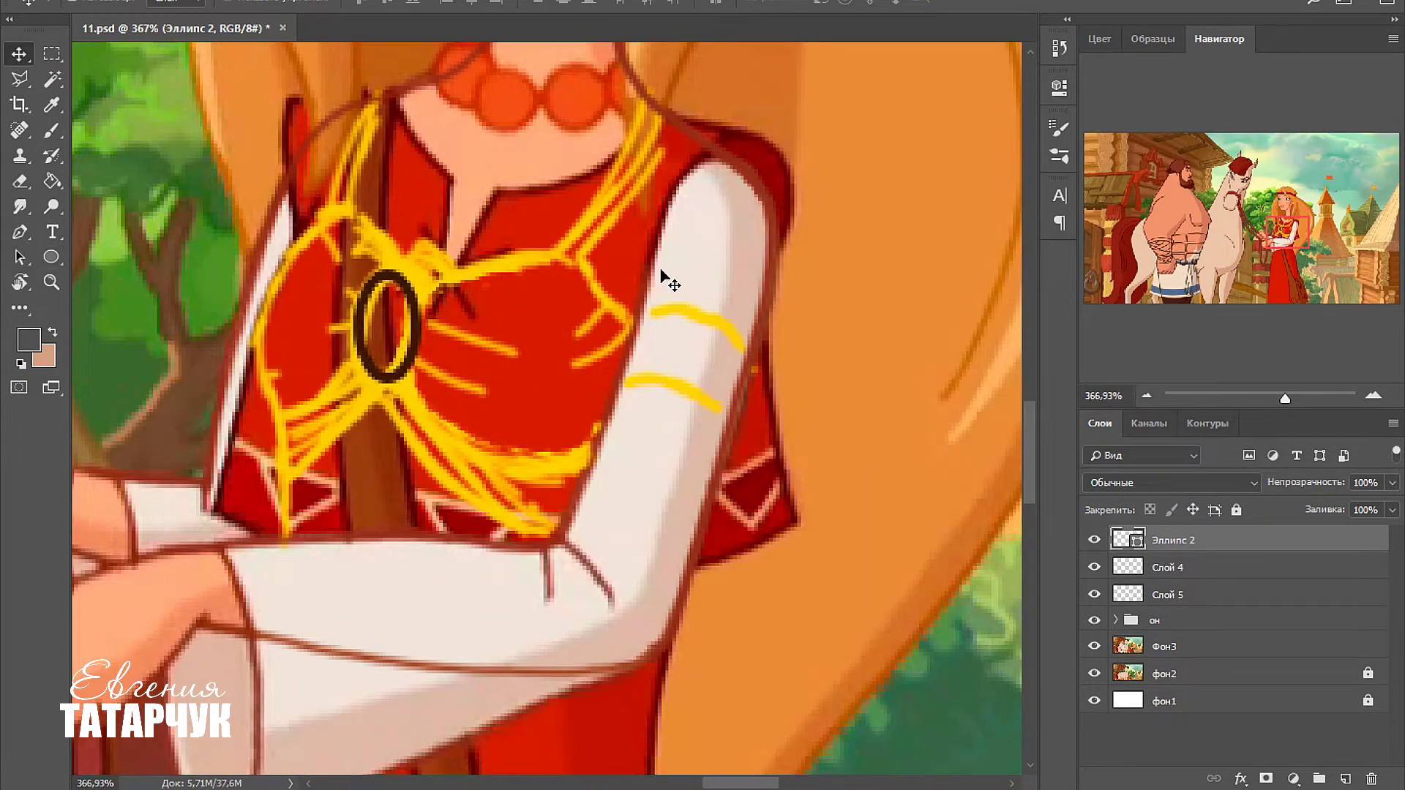
key("Right")
Trace the bodice cups, gathered folds and lower edges in dark gray on a new Слой 6 layer over the yellow sketch.
key("ctrl+shift+alt+n")
key("b")
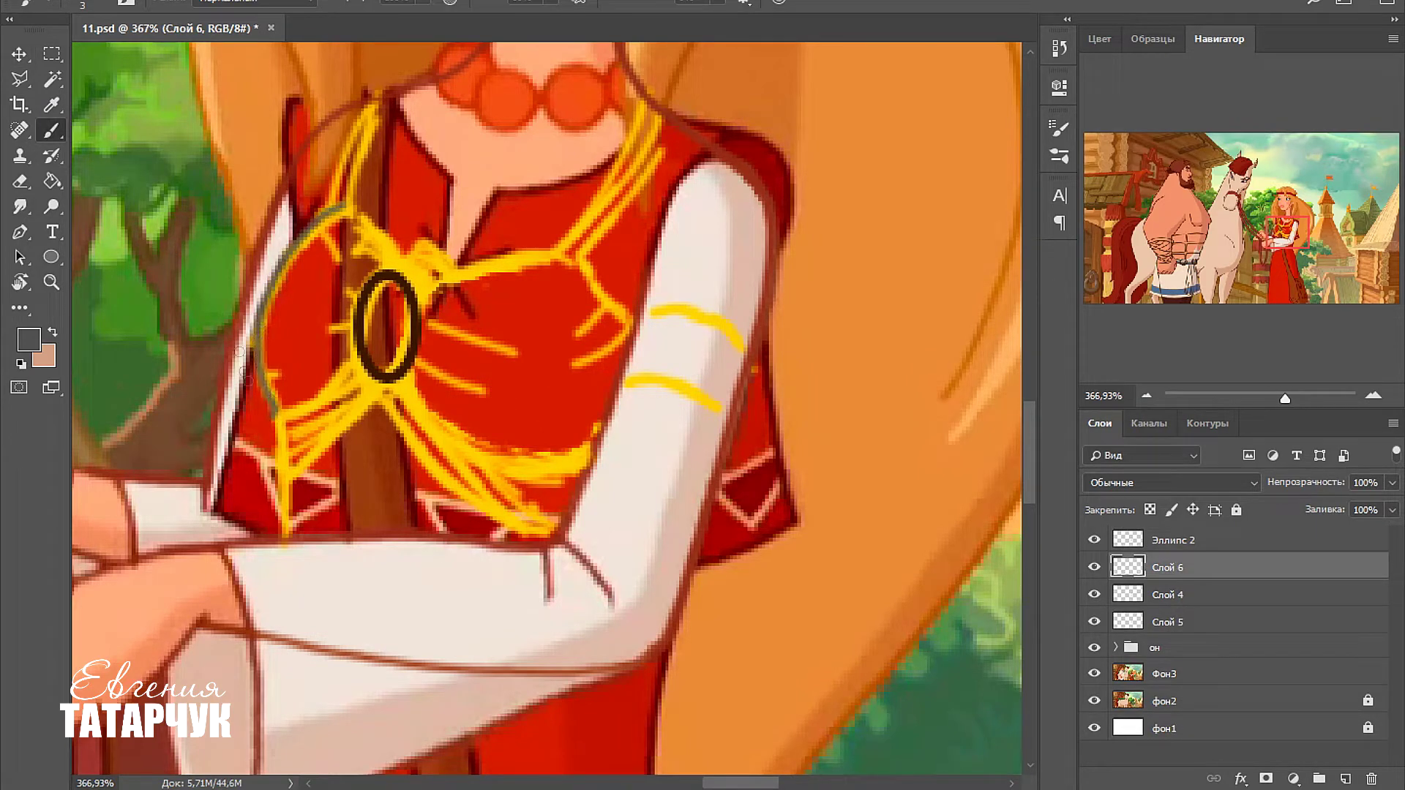
left_click_drag(284, 536, 345, 209)
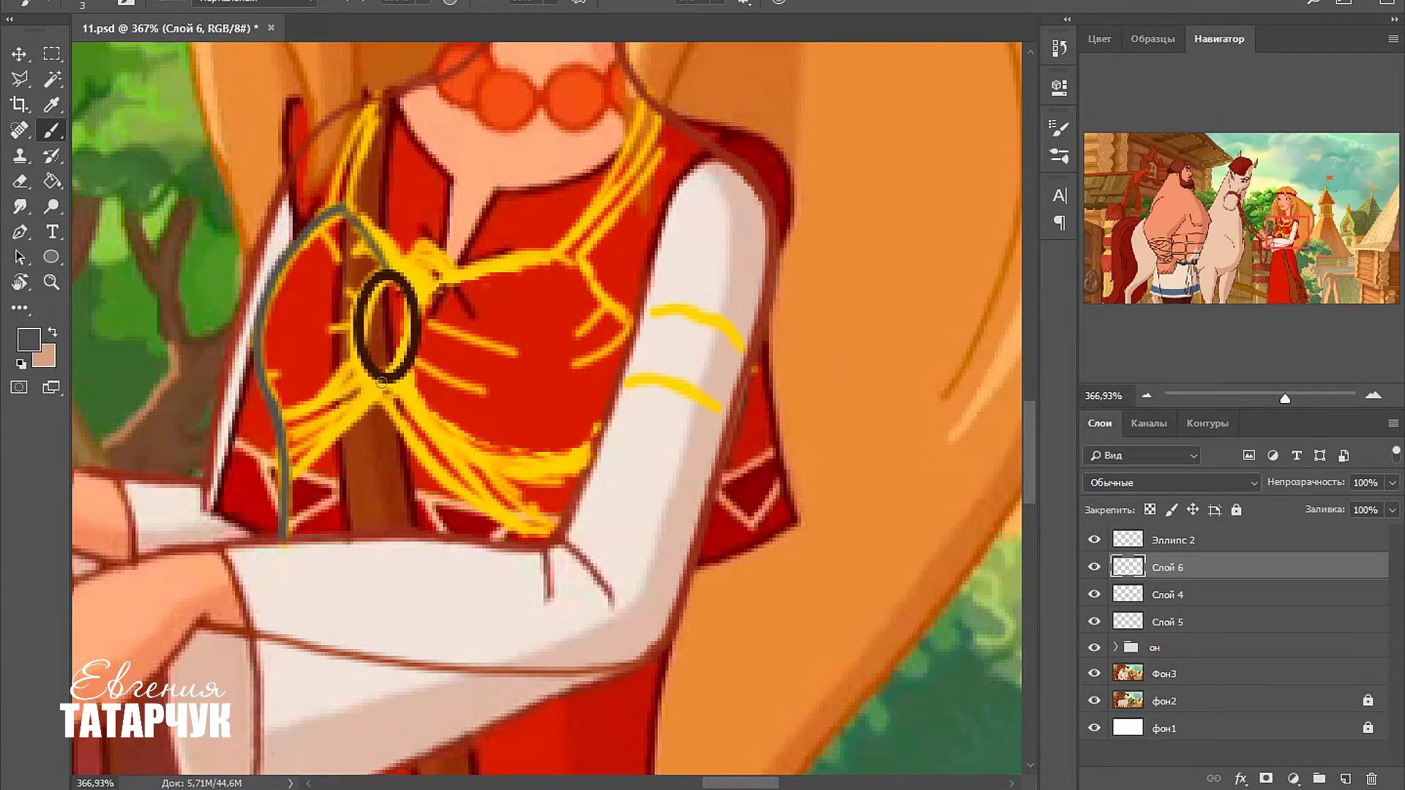
left_click_drag(366, 374, 498, 261)
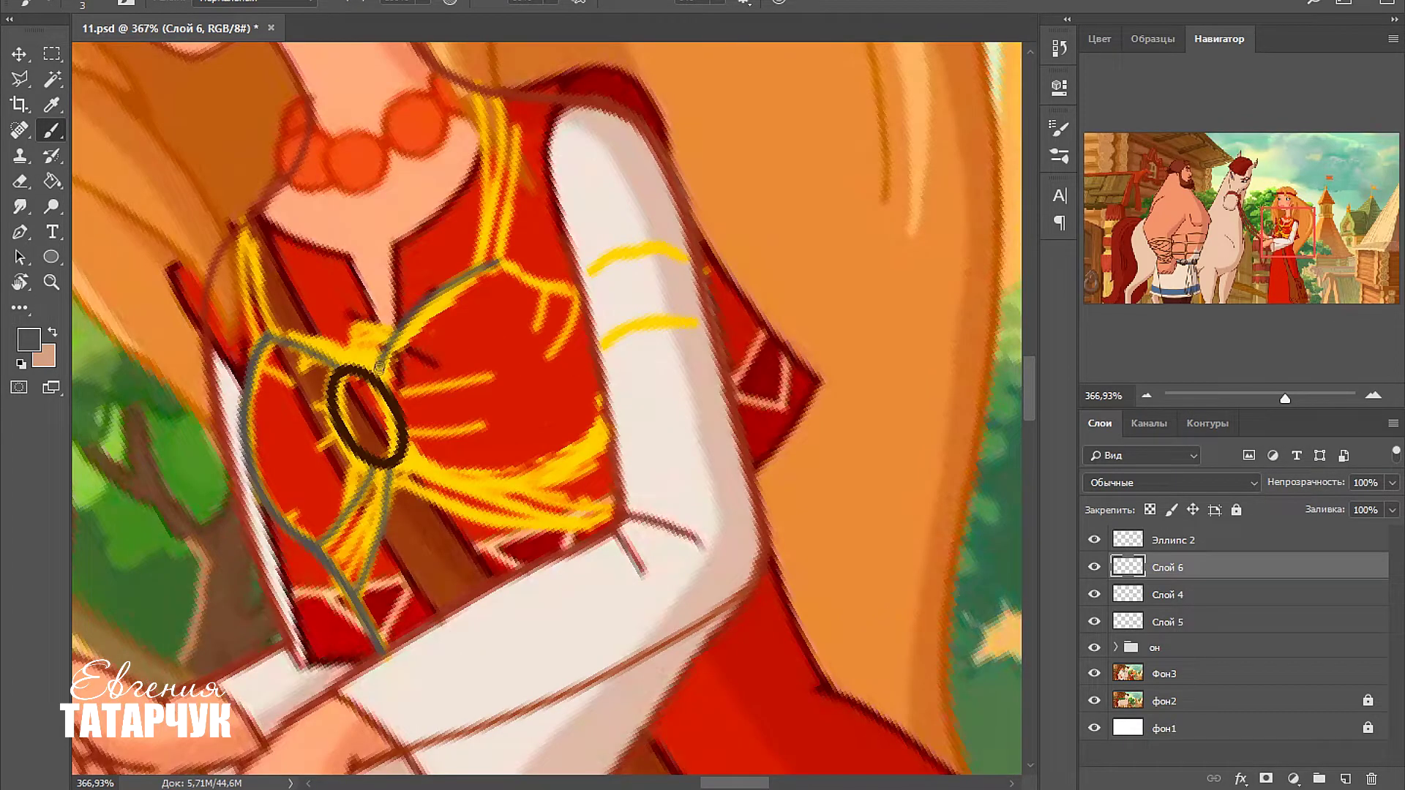
left_click_drag(356, 327, 578, 258)
left_click_drag(380, 344, 494, 248)
left_click_drag(430, 338, 452, 498)
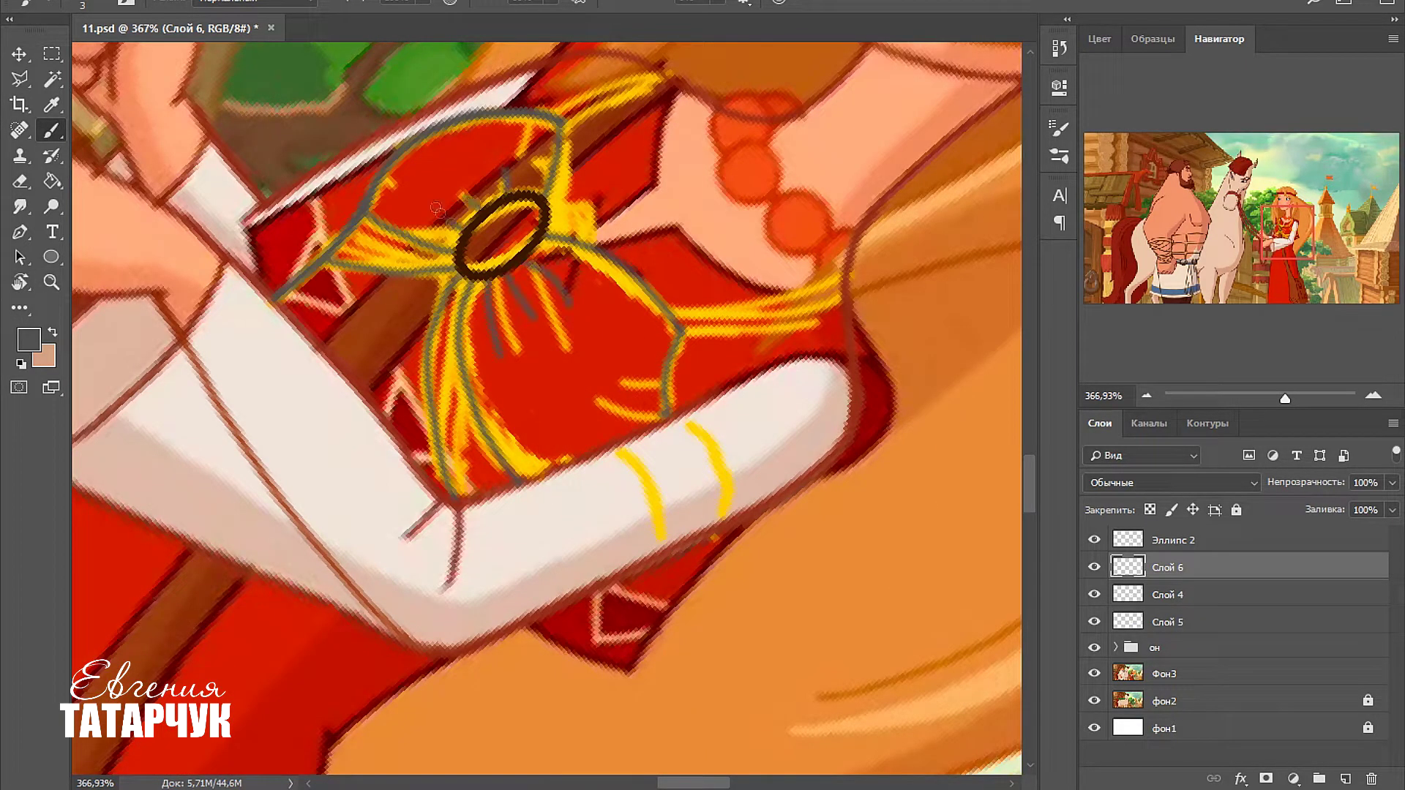
left_click_drag(437, 210, 410, 311)
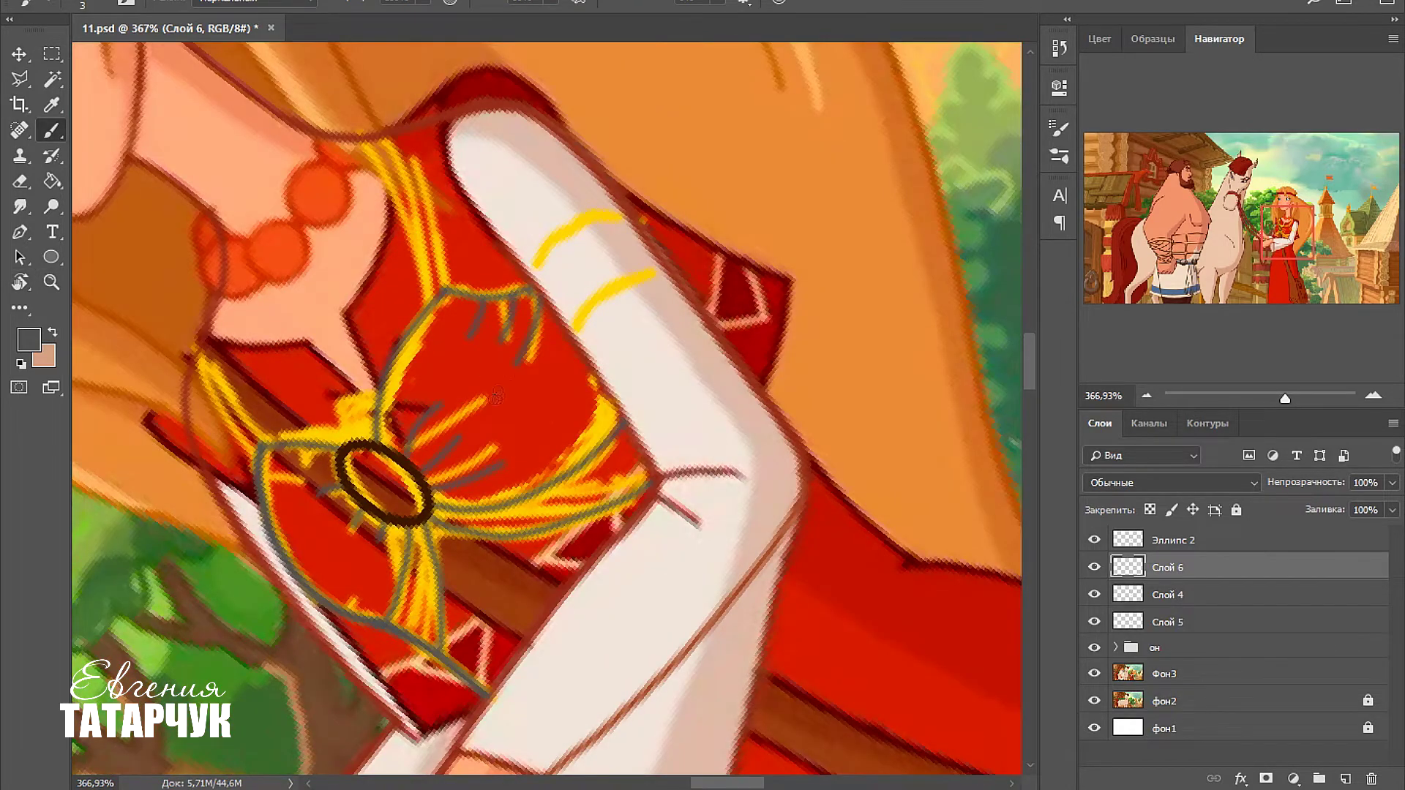
left_click_drag(544, 445, 680, 210)
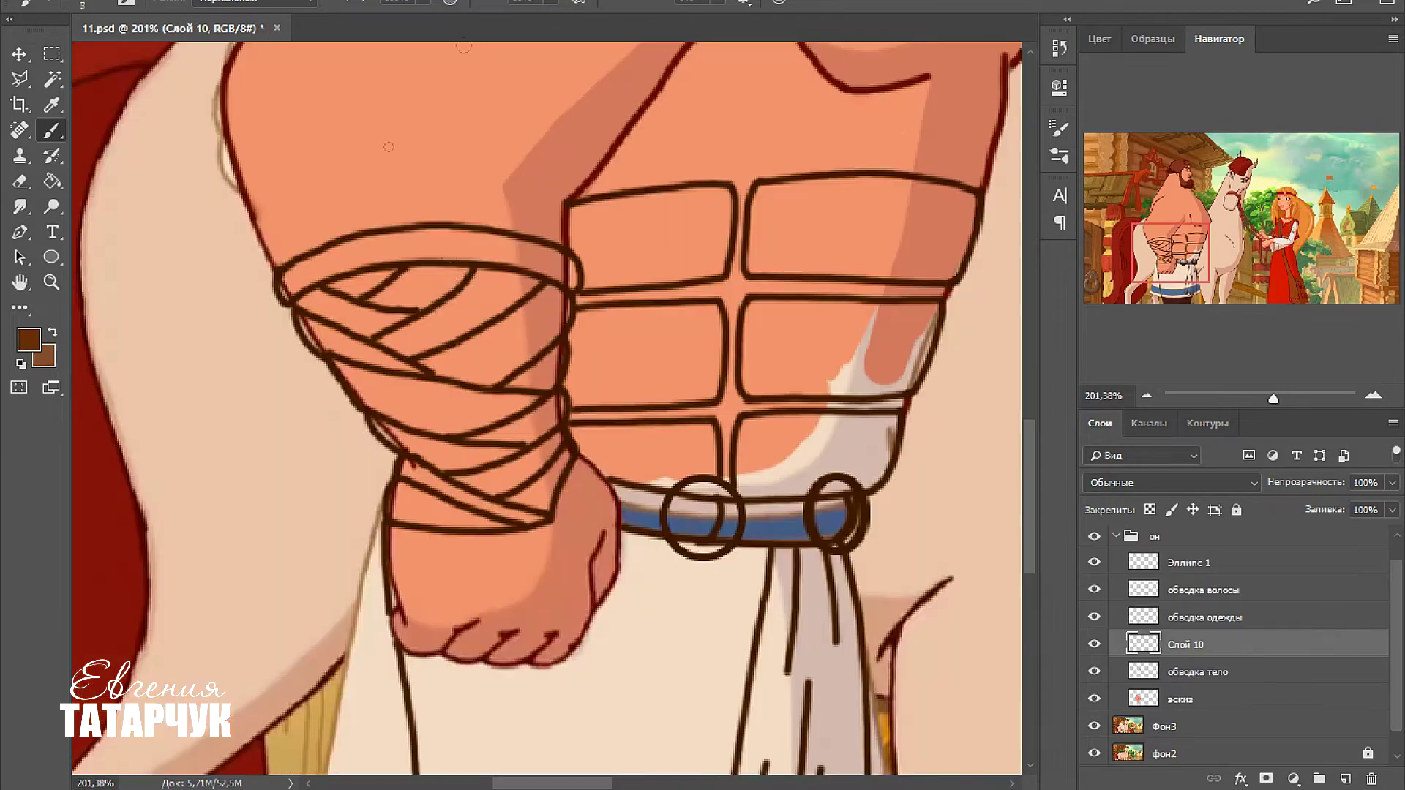
Fill the man's forearm bracer wrappings with dark brown on the Слой 10 layer using a 20-pixel brush.
mouse_move(454, 329)
left_mouse_down()
mouse_move(318, 320)
mouse_move(472, 347)
mouse_move(504, 390)
mouse_move(547, 349)
mouse_move(545, 306)
mouse_move(452, 295)
mouse_move(523, 296)
left_mouse_up()
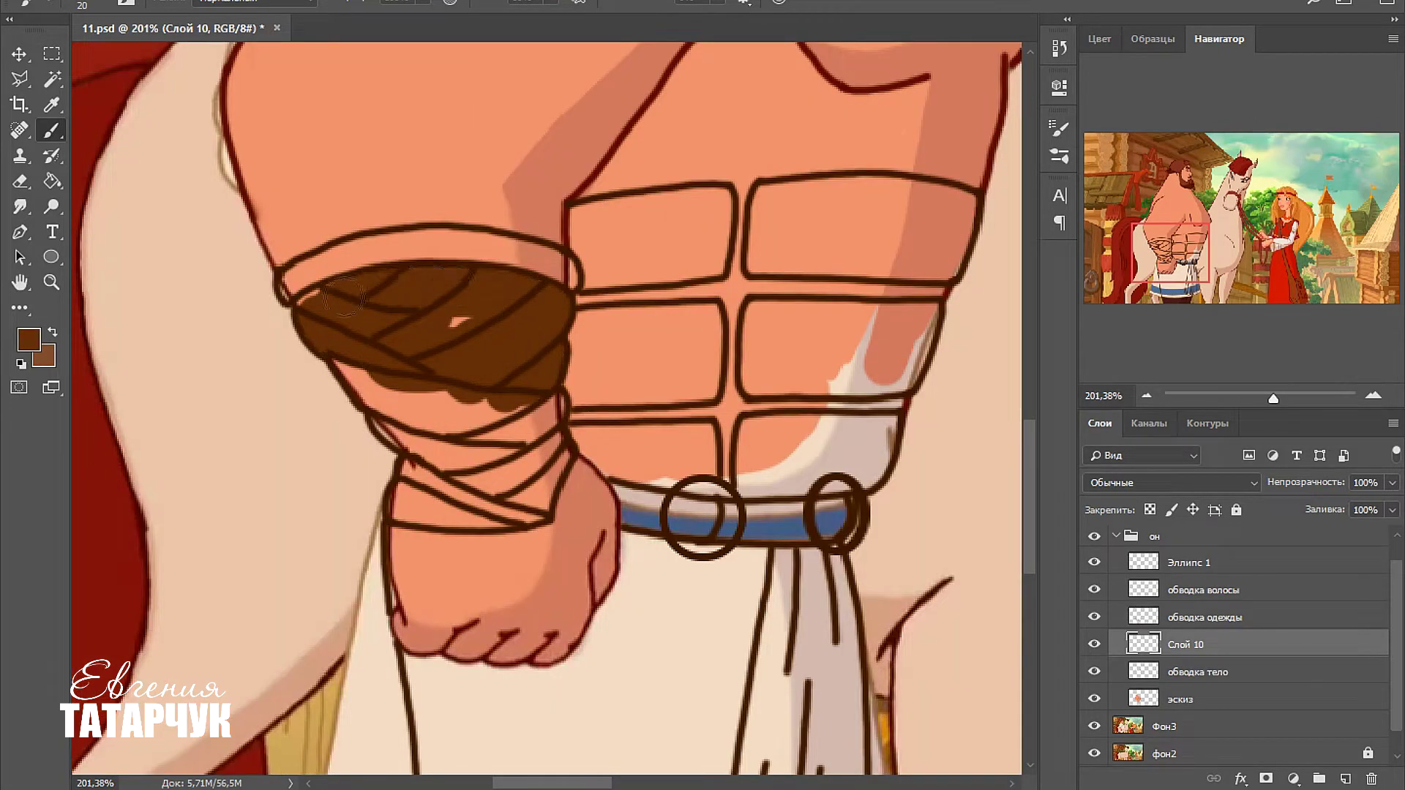
left_click_drag(388, 404, 540, 440)
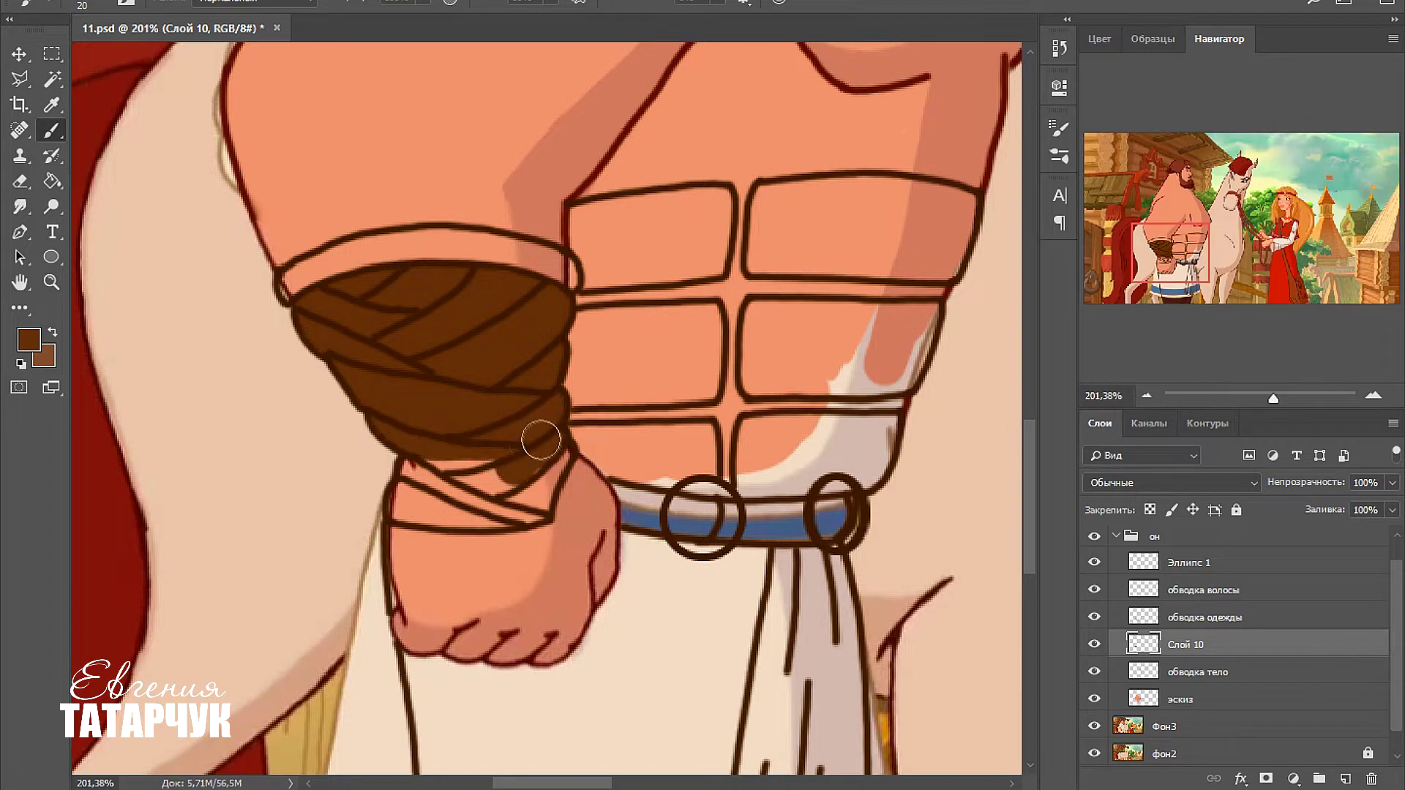
left_click_drag(370, 458, 470, 449)
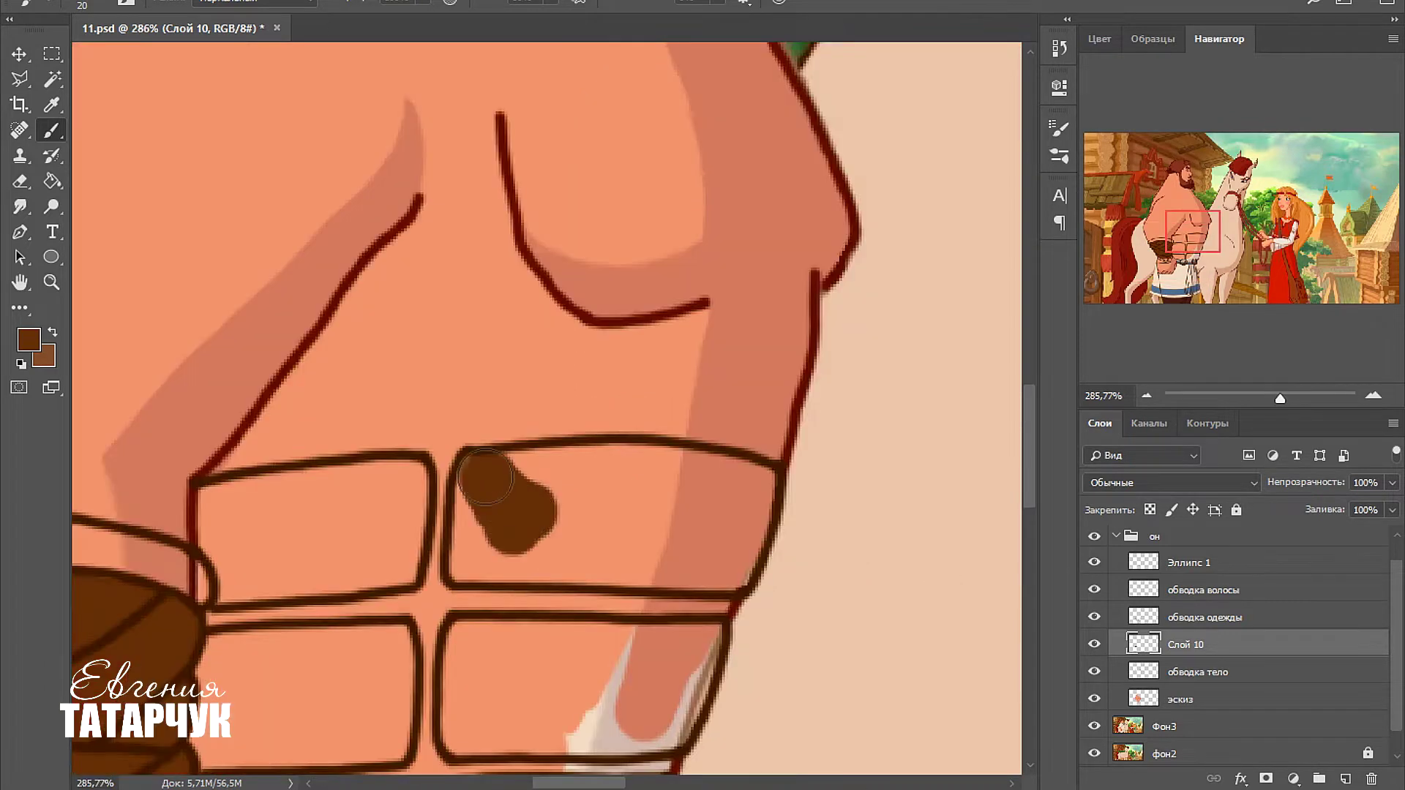
Fill the upper pair of torso armor blocks with dark brown, using a smaller brush along the edges.
mouse_move(505, 513)
left_mouse_down()
mouse_move(531, 542)
mouse_move(731, 563)
mouse_move(680, 468)
mouse_move(760, 505)
mouse_move(644, 472)
mouse_move(677, 515)
left_mouse_up()
mouse_move(260, 523)
left_mouse_down()
mouse_move(221, 519)
mouse_move(329, 556)
mouse_move(234, 578)
mouse_move(260, 586)
left_mouse_up()
key("bracketleft")
key("bracketleft")
key("bracketleft")
key("bracketleft")
key("bracketleft")
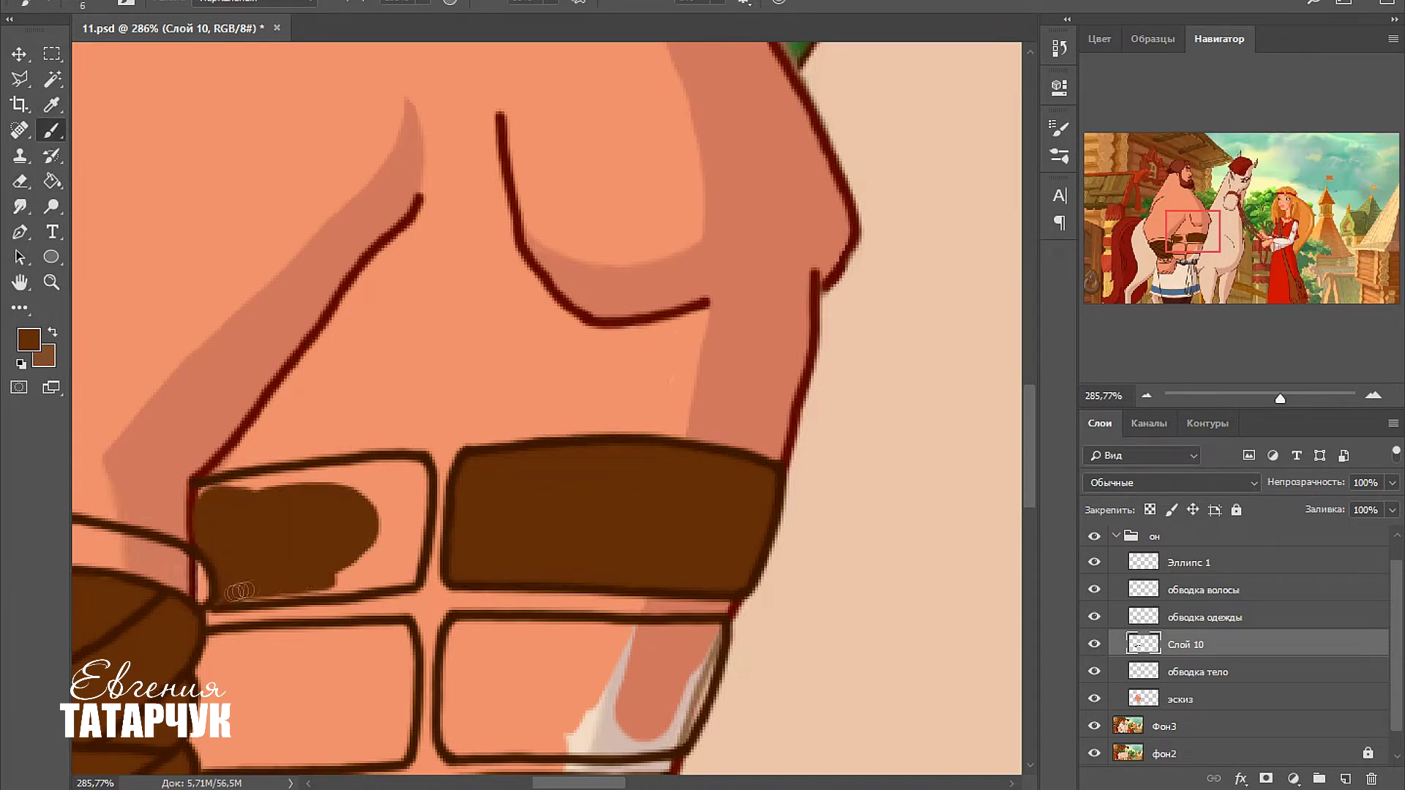
mouse_move(205, 501)
left_mouse_down()
mouse_move(411, 469)
mouse_move(395, 493)
mouse_move(360, 446)
mouse_move(413, 529)
mouse_move(327, 579)
left_mouse_up()
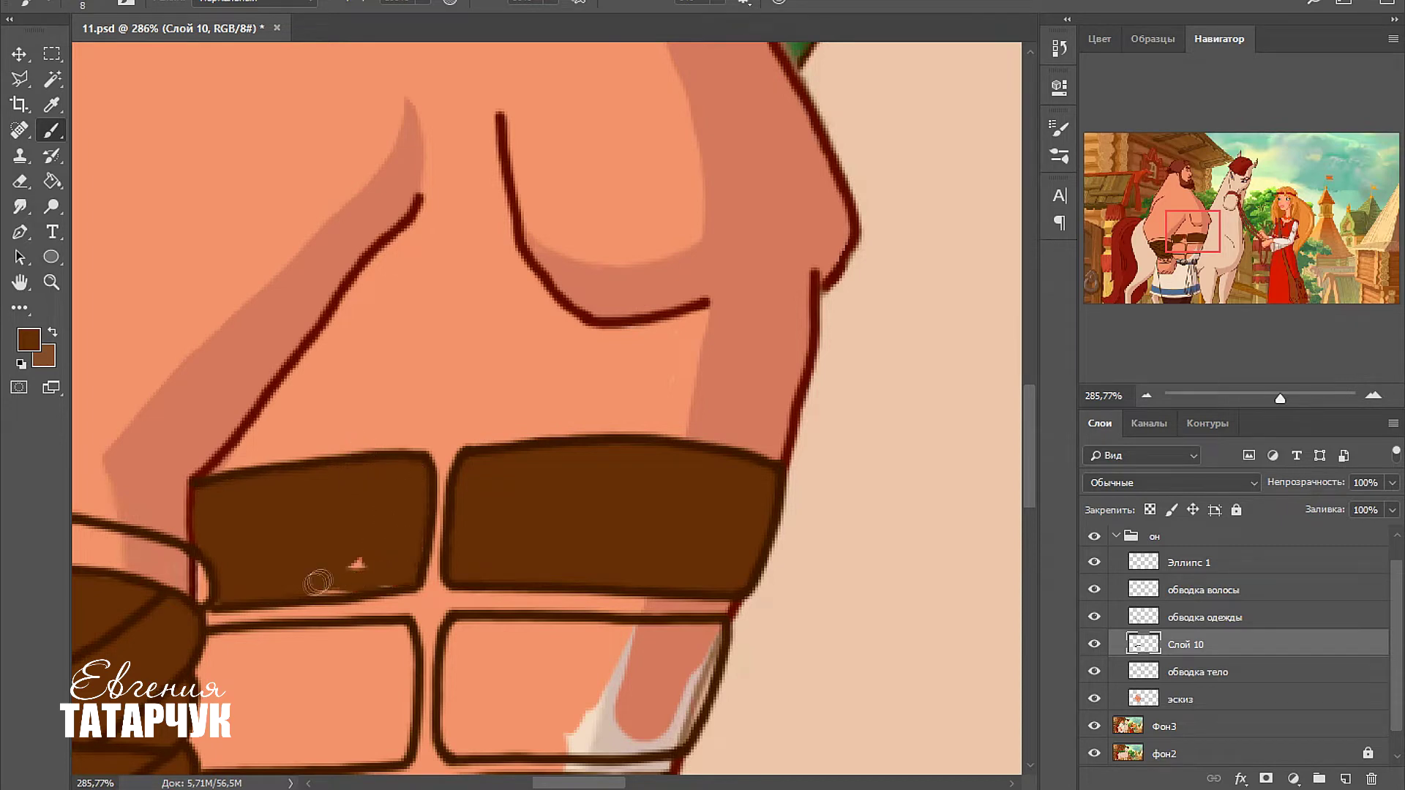
Fill the middle pair of torso armor blocks with the same dark brown, from the edges inward.
left_click(502, 398)
mouse_move(450, 625)
left_mouse_down()
mouse_move(502, 398)
mouse_move(520, 512)
mouse_move(600, 503)
left_mouse_up()
mouse_move(765, 395)
left_mouse_down()
mouse_move(761, 432)
mouse_move(724, 487)
left_mouse_up()
key("bracketright")
key("bracketright")
key("bracketright")
key("bracketright")
mouse_move(703, 434)
left_mouse_down()
mouse_move(728, 470)
mouse_move(627, 415)
mouse_move(565, 493)
mouse_move(592, 450)
left_mouse_up()
mouse_move(315, 450)
left_mouse_down()
mouse_move(277, 444)
mouse_move(272, 428)
mouse_move(439, 417)
mouse_move(431, 507)
mouse_move(449, 450)
mouse_move(429, 506)
mouse_move(258, 511)
mouse_move(439, 523)
left_mouse_up()
Fill the lower pair of torso armor blocks above the belt with dark brown, adjusting the brush size.
key("bracketleft")
key("bracketleft")
key("bracketleft")
mouse_move(292, 596)
left_mouse_down()
mouse_move(258, 580)
mouse_move(175, 625)
mouse_move(286, 592)
mouse_move(300, 620)
mouse_move(385, 630)
mouse_move(318, 628)
mouse_move(287, 589)
mouse_move(370, 583)
mouse_move(346, 603)
mouse_move(399, 611)
mouse_move(367, 516)
mouse_move(377, 581)
mouse_move(379, 556)
mouse_move(405, 614)
left_mouse_up()
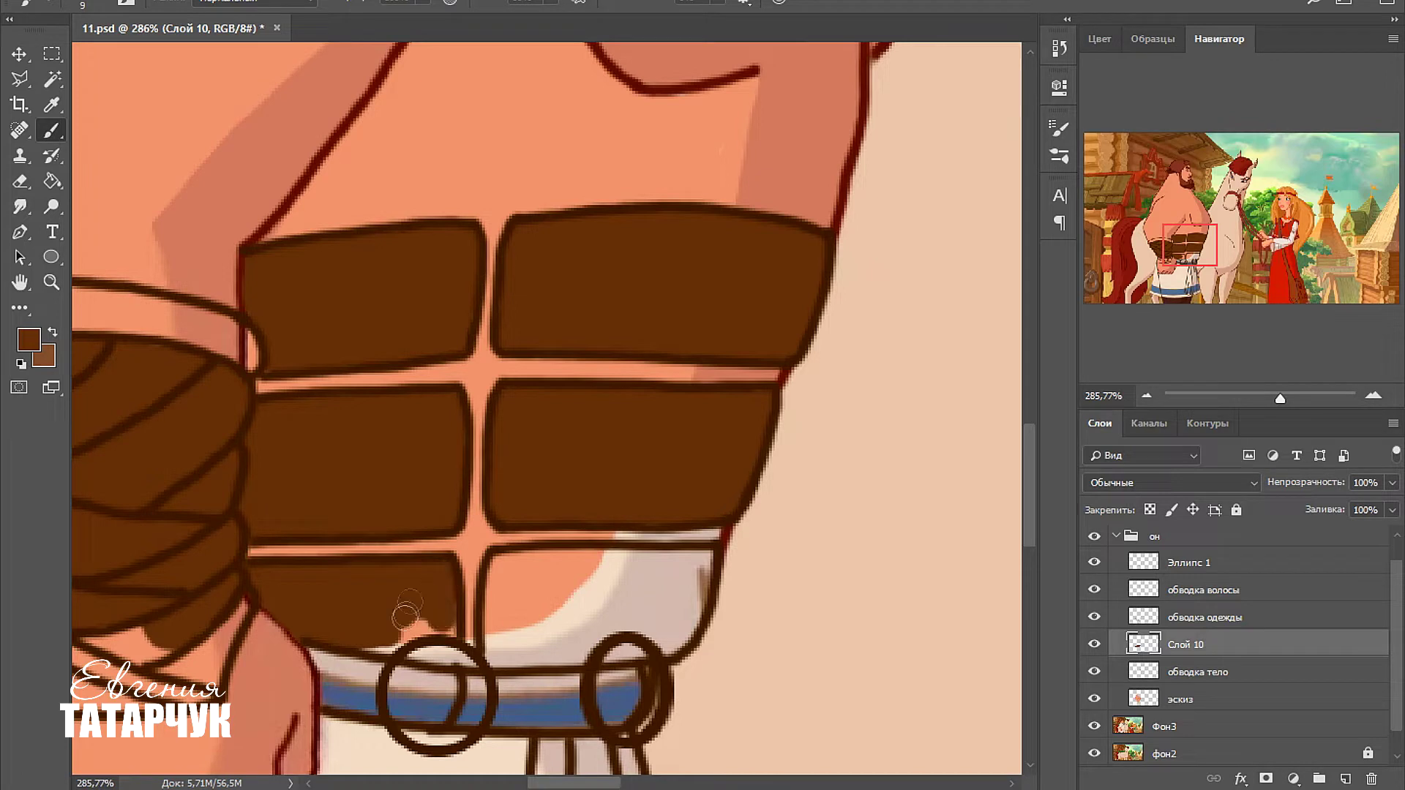
mouse_move(504, 565)
left_mouse_down()
mouse_move(544, 651)
mouse_move(517, 605)
mouse_move(557, 582)
mouse_move(685, 598)
mouse_move(668, 644)
mouse_move(703, 566)
mouse_move(625, 560)
left_mouse_up()
key("bracketright")
key("bracketright")
key("bracketright")
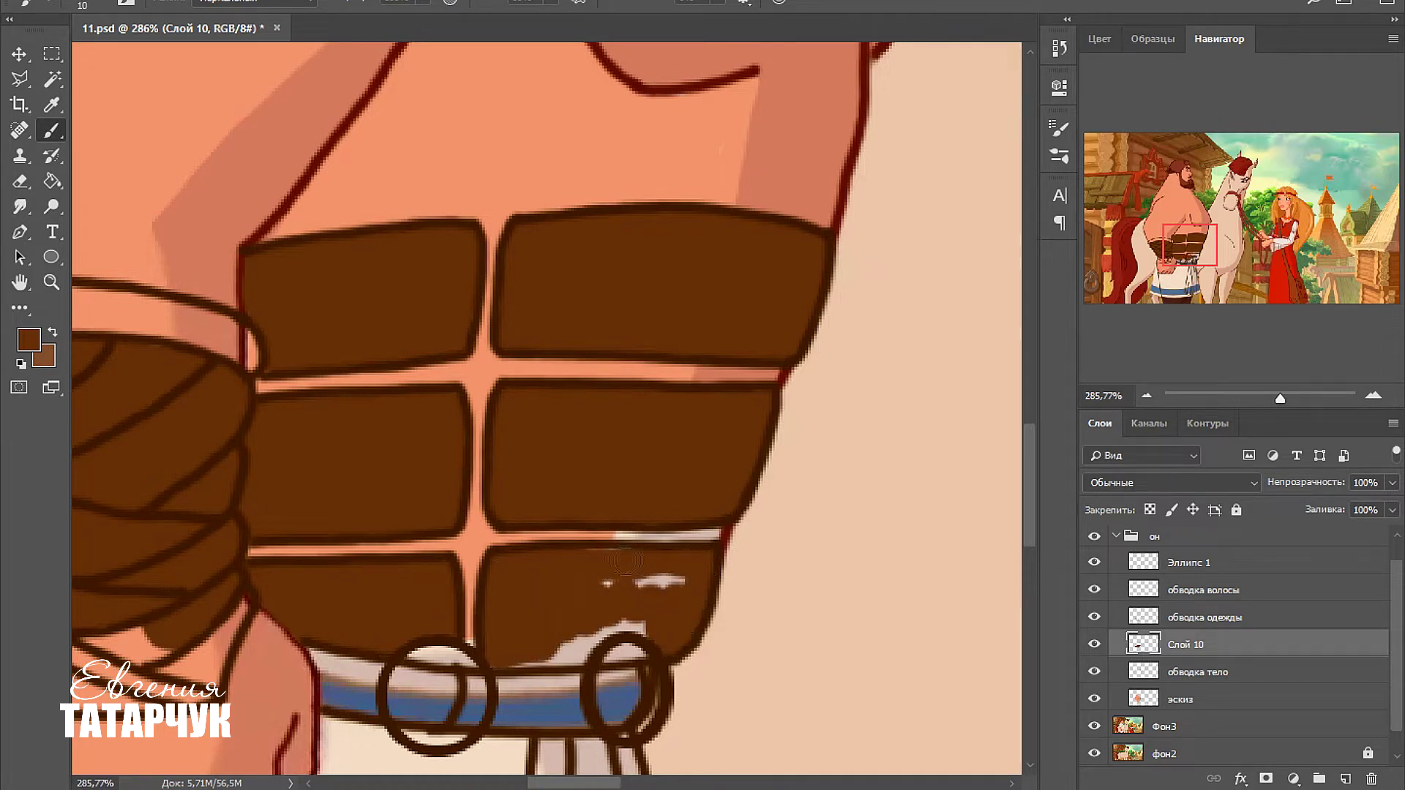
Fill the man's belt around the round studs with a darker brown on the Слой 10 layer.
scroll(527, 651, "down", 3)
scroll(527, 651, "left", 2)
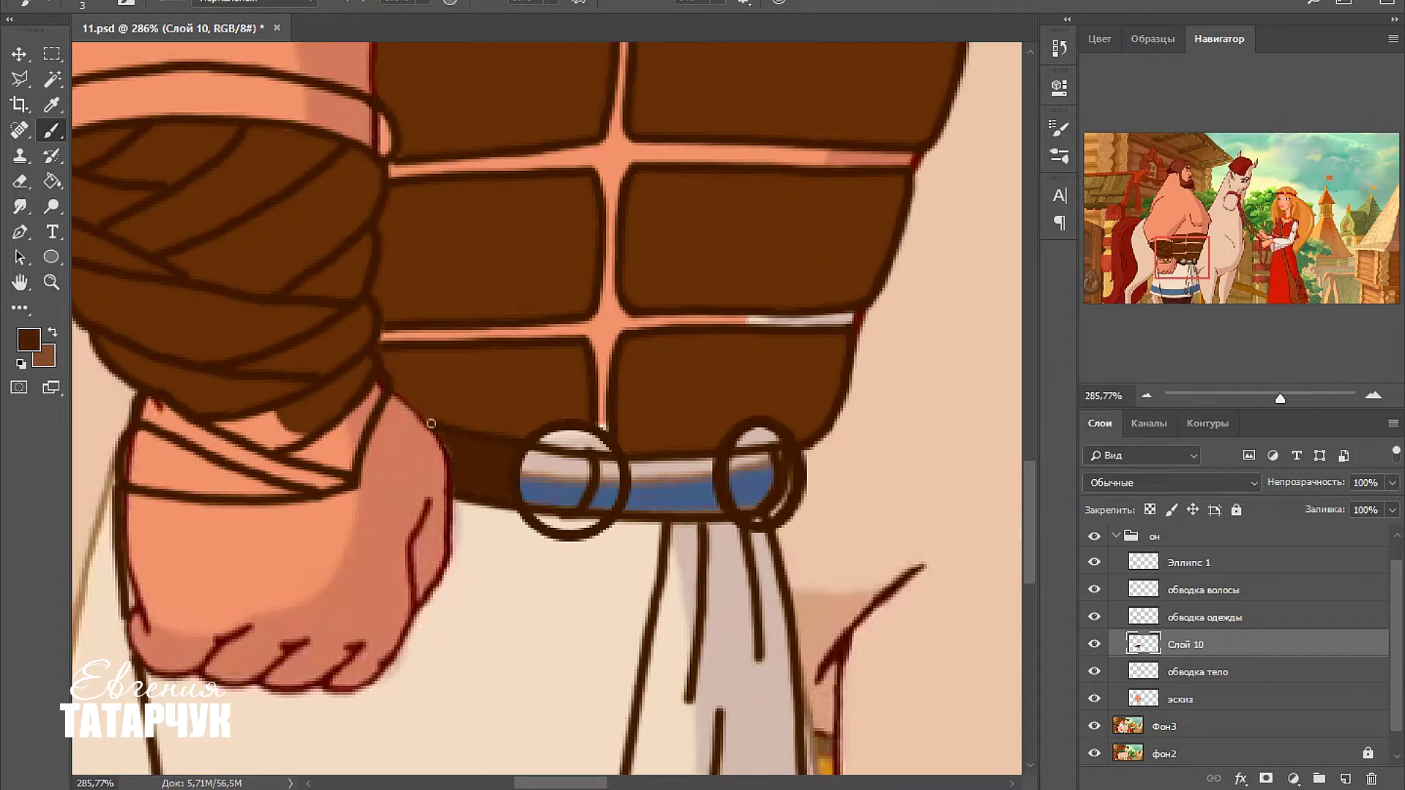
mouse_move(631, 476)
left_mouse_down()
mouse_move(686, 468)
mouse_move(658, 506)
left_mouse_up()
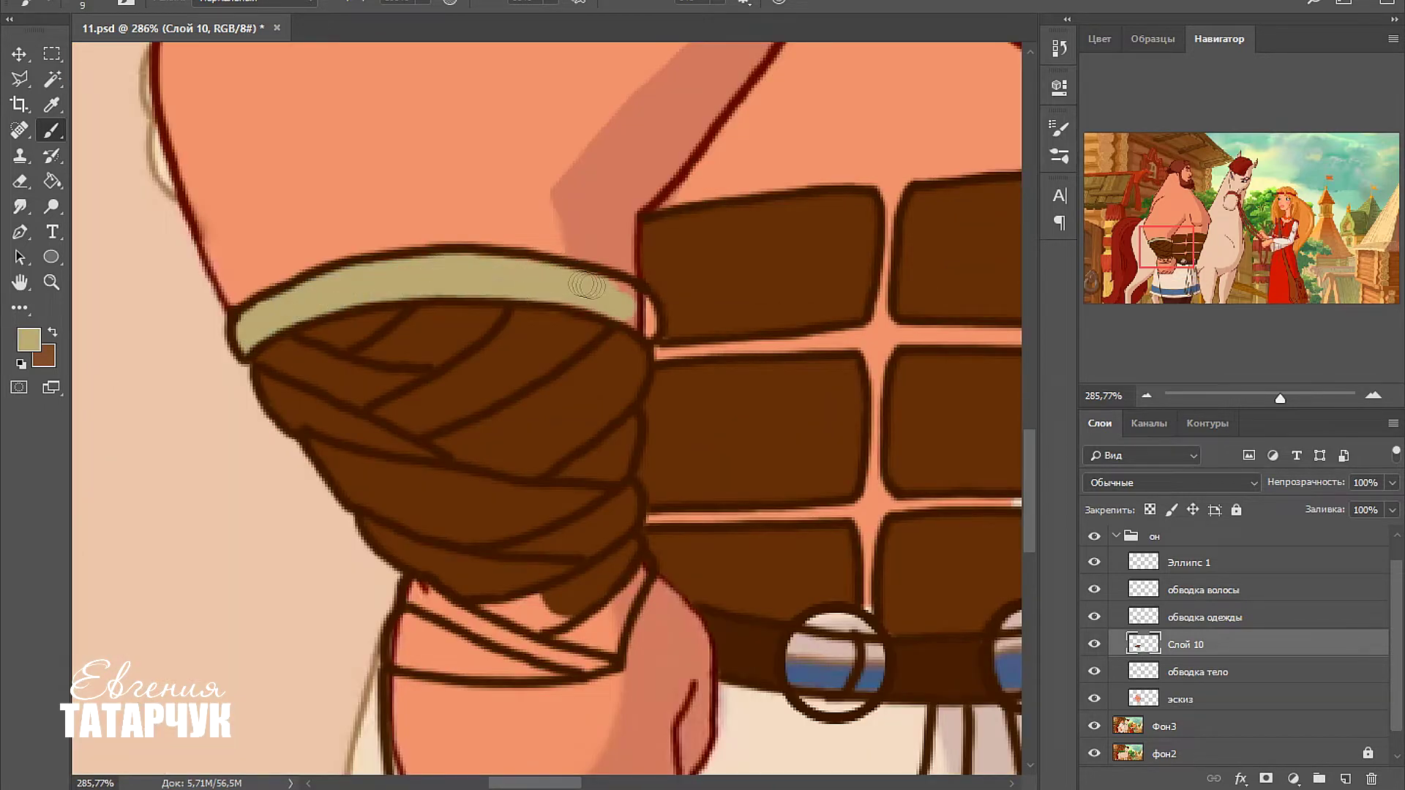
Fill the cloth wraps at the man's wrist and the sash hanging from his belt with khaki.
mouse_move(501, 614)
left_mouse_down()
mouse_move(579, 606)
mouse_move(590, 561)
left_mouse_up()
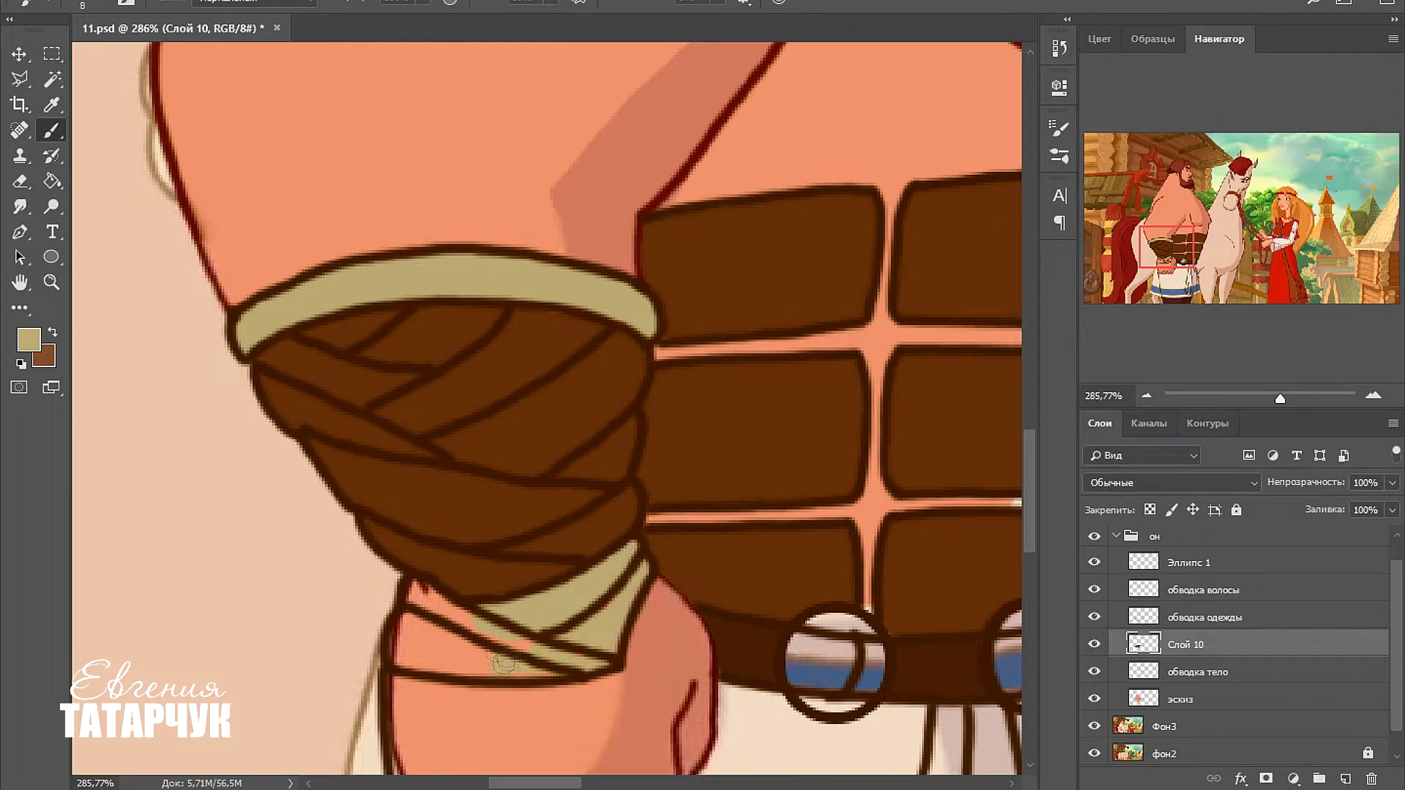
left_click_drag(491, 635, 139, 102)
key("bracketright")
key("bracketright")
key("bracketright")
mouse_move(578, 242)
left_mouse_down()
mouse_move(571, 471)
mouse_move(658, 512)
mouse_move(550, 633)
mouse_move(585, 698)
mouse_move(578, 585)
mouse_move(658, 629)
mouse_move(672, 696)
left_mouse_up()
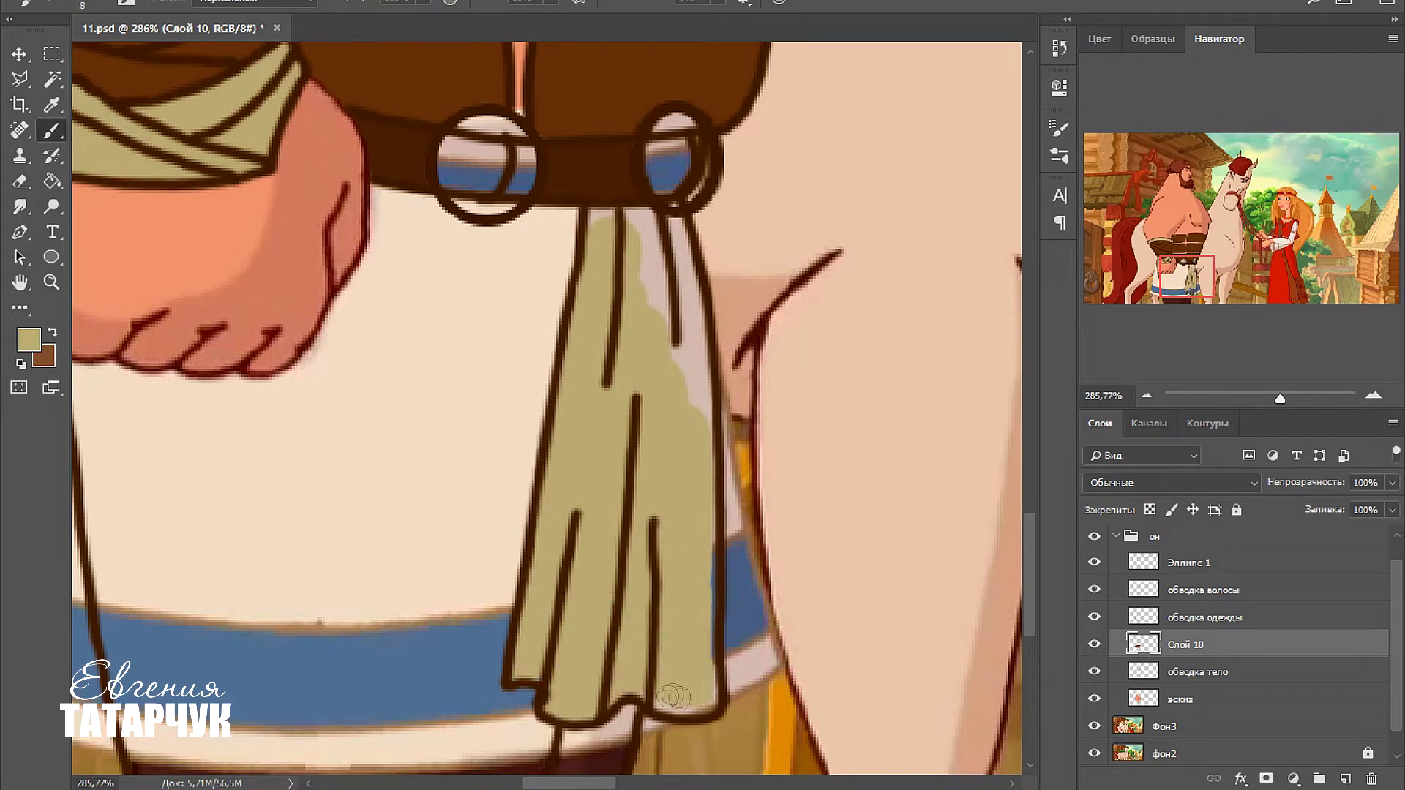
left_click_drag(701, 451, 672, 230)
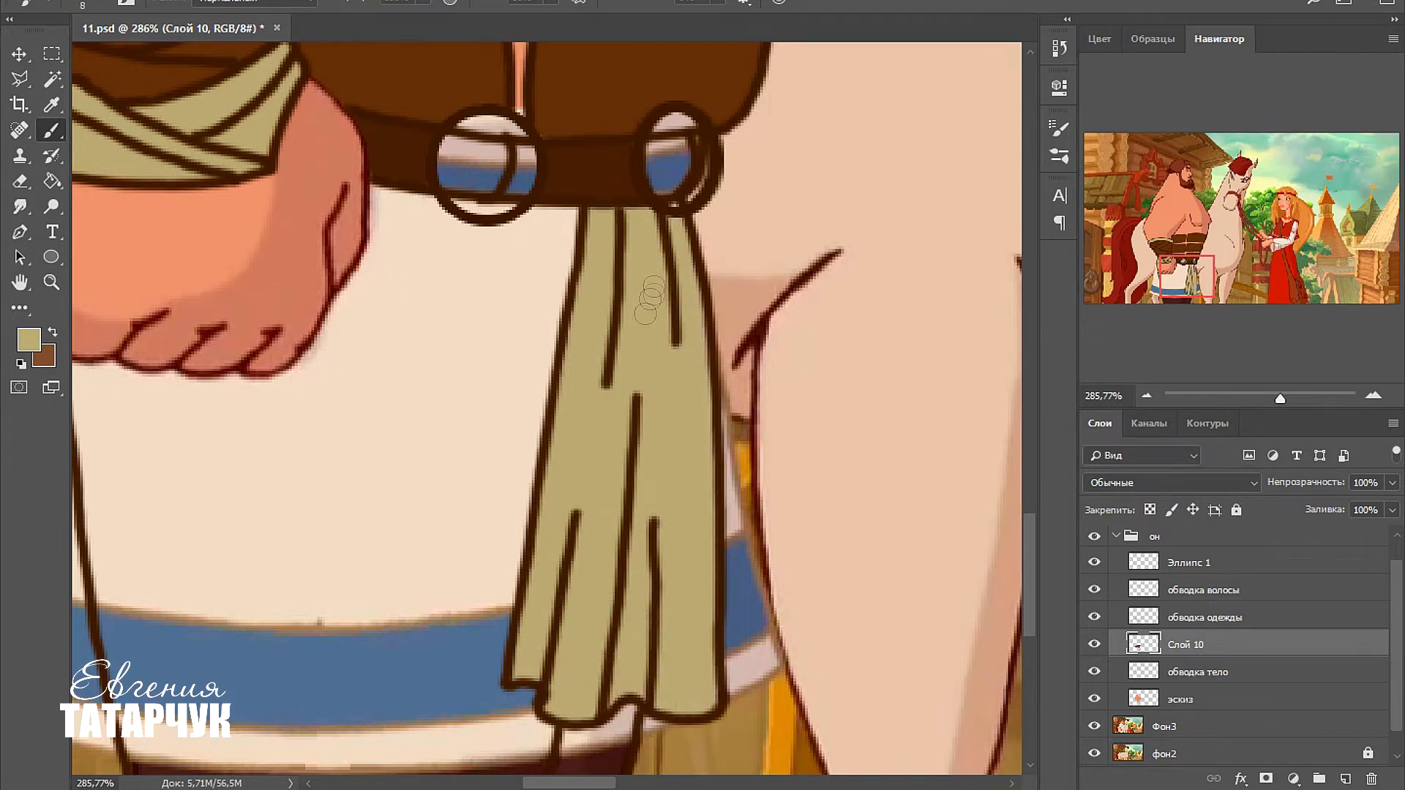
Paint the two round belt studs golden yellow on the Слой 11 layer and place it above the обводка волосы layer.
left_click_drag(581, 263, 586, 289)
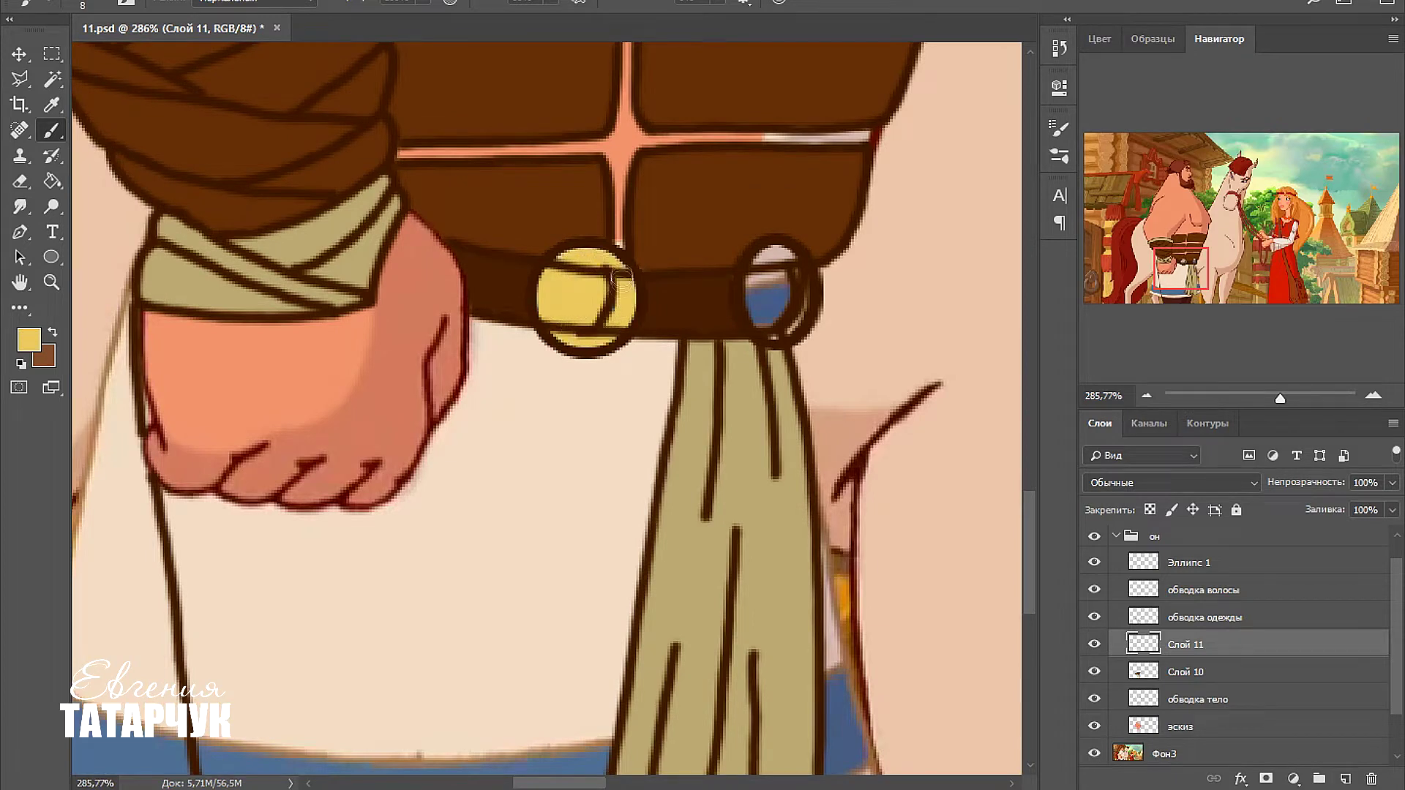
mouse_move(1185, 643)
left_mouse_down()
mouse_move(1207, 622)
mouse_move(1185, 590)
left_mouse_up()
mouse_move(761, 263)
left_mouse_down()
mouse_move(768, 321)
mouse_move(786, 260)
left_mouse_up()
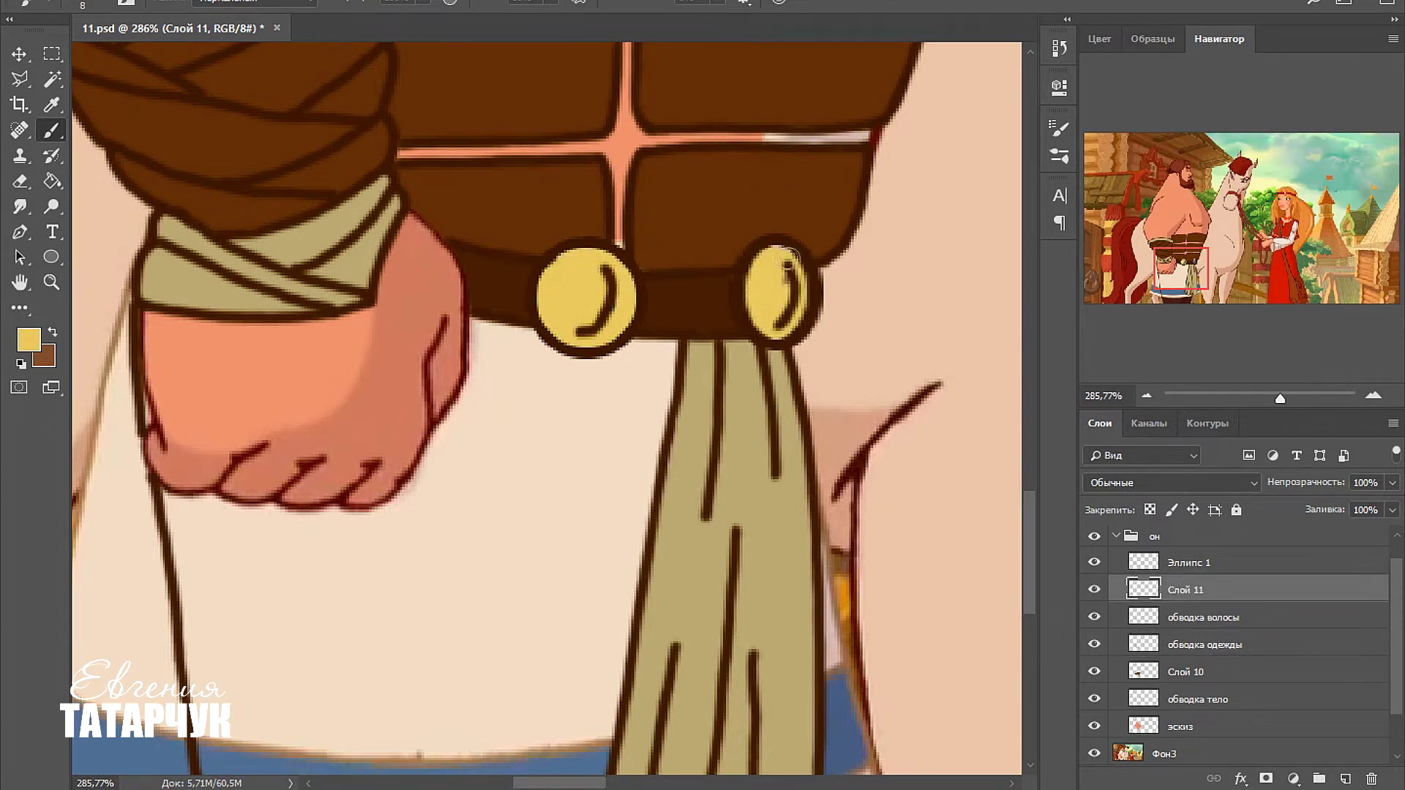
Fill the man's trousers between the fist, belt and sash with brown on the Слой 10 layer.
mouse_move(607, 578)
left_mouse_down()
mouse_move(622, 351)
mouse_move(454, 476)
mouse_move(659, 659)
mouse_move(784, 480)
mouse_move(644, 688)
left_mouse_up()
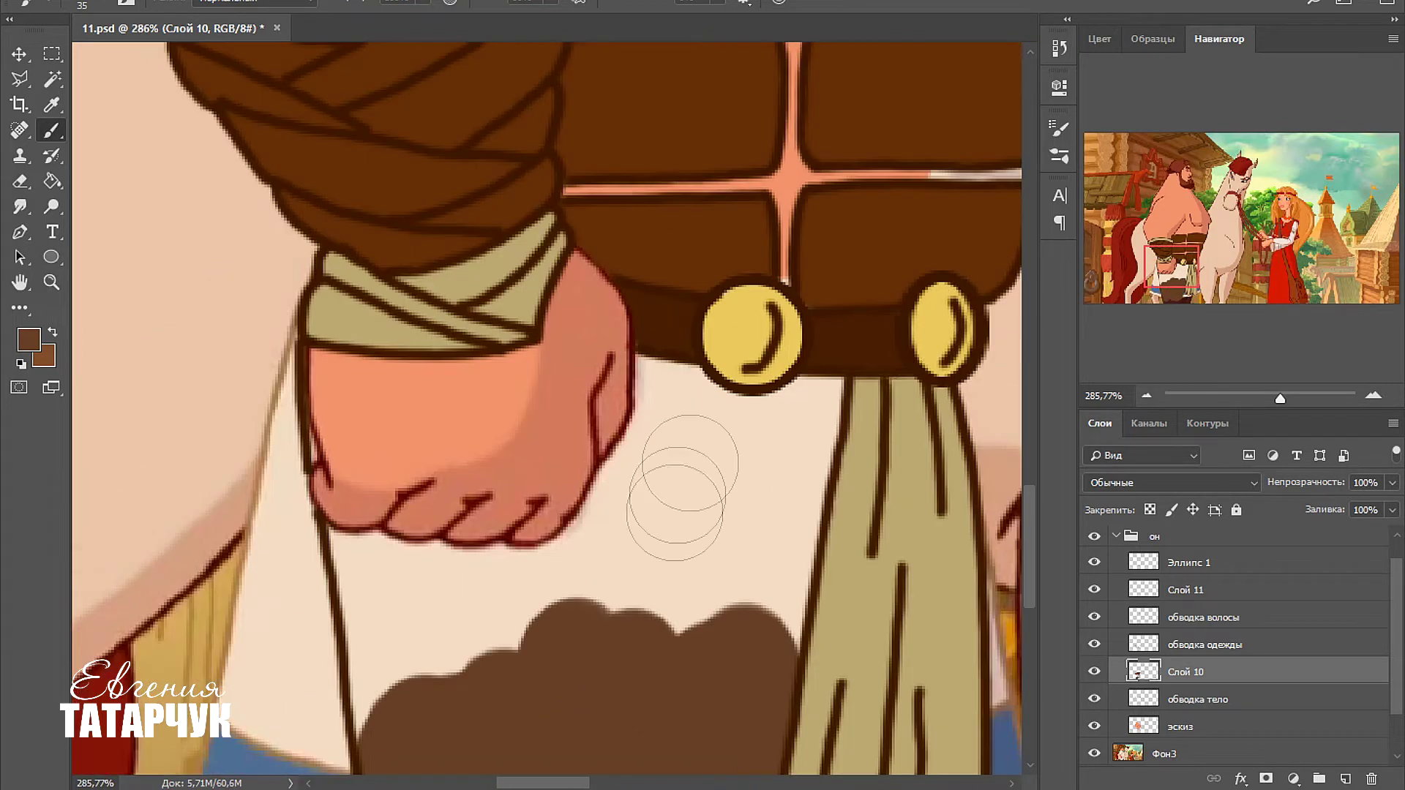
mouse_move(674, 485)
left_mouse_down()
mouse_move(768, 527)
mouse_move(801, 398)
mouse_move(655, 413)
mouse_move(680, 380)
left_mouse_up()
key("bracketleft")
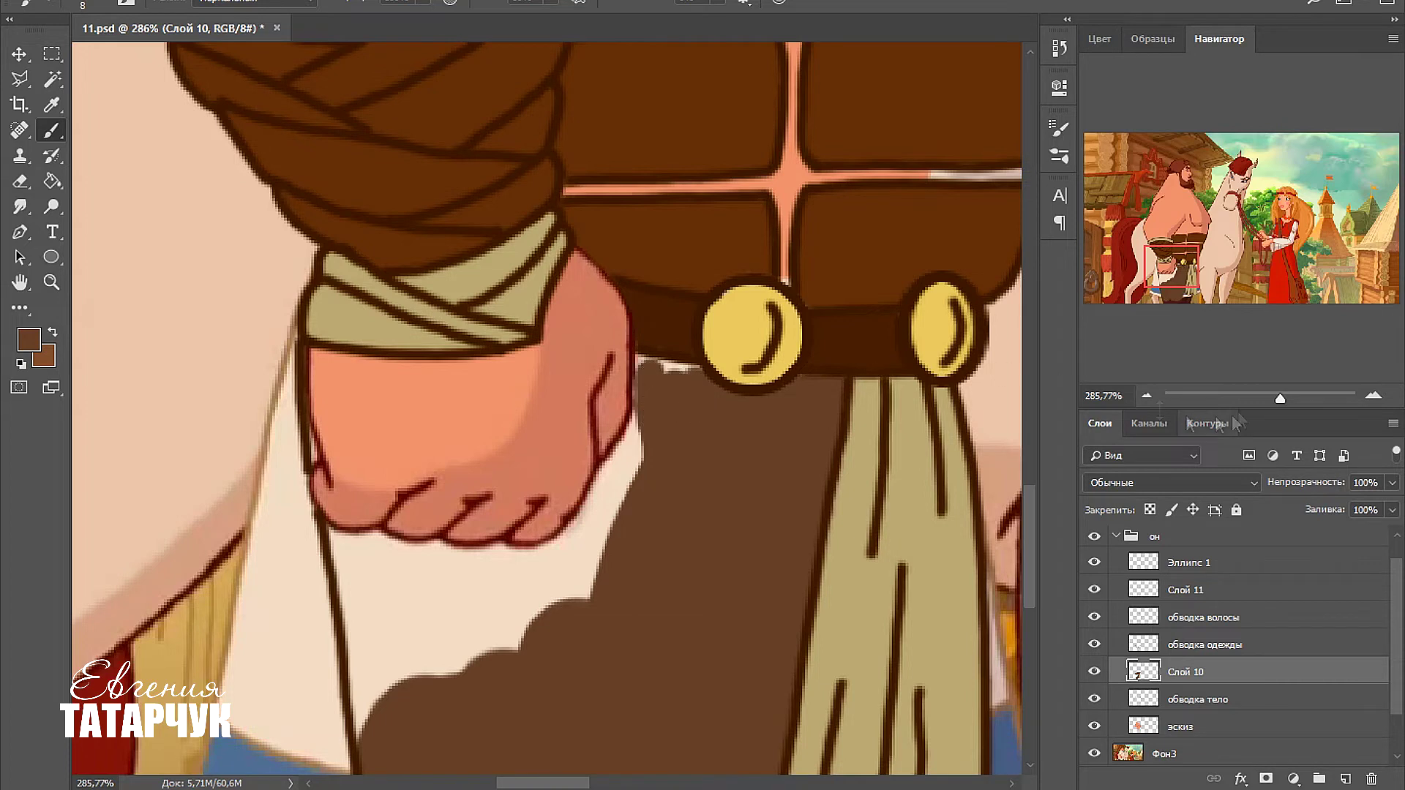
key("bracketleft")
scroll(680, 381, "up", 3)
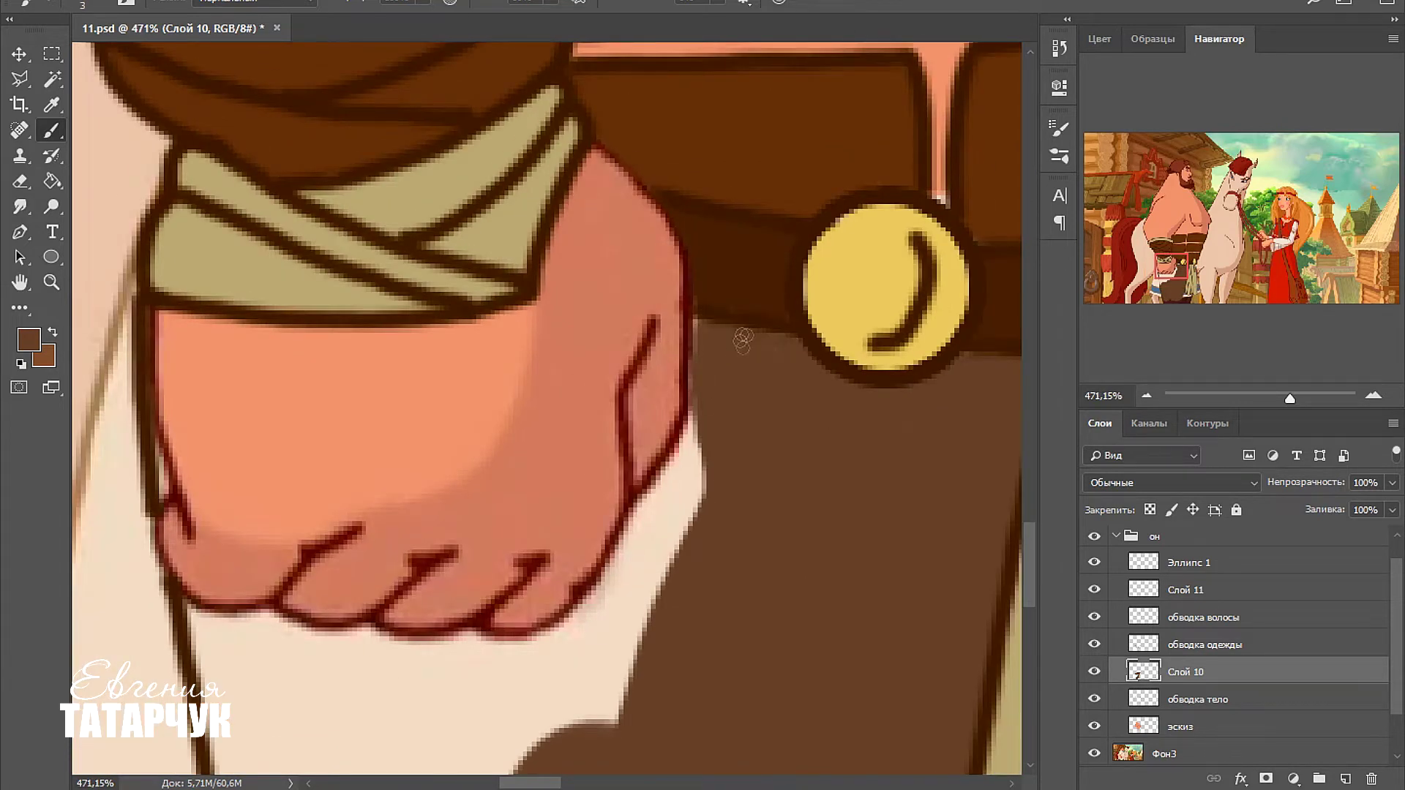
mouse_move(696, 393)
left_mouse_down()
mouse_move(680, 468)
mouse_move(721, 461)
mouse_move(658, 512)
mouse_move(607, 585)
mouse_move(892, 274)
mouse_move(891, 355)
left_mouse_up()
Extend the brown fill over the man's trousers below his fist with a larger brush.
key("bracketright")
key("bracketright")
key("bracketright")
key("bracketright")
key("bracketright")
key("bracketright")
key("bracketright")
mouse_move(512, 695)
left_mouse_down()
mouse_move(483, 556)
mouse_move(475, 410)
mouse_move(760, 542)
mouse_move(556, 468)
left_mouse_up()
key("bracketleft")
key("bracketleft")
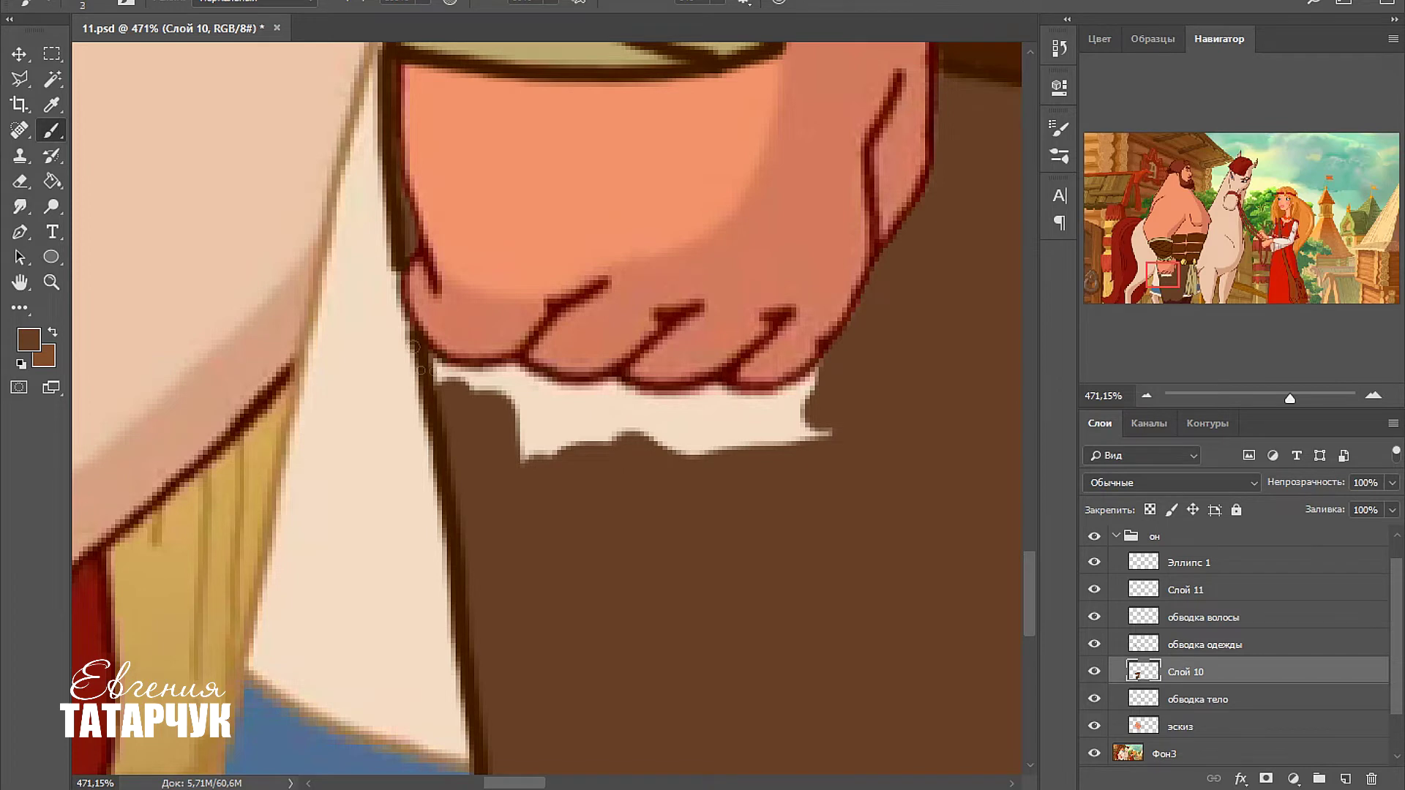
Fill the remaining pale gap directly beneath the man's knuckles with the trouser brown.
key("bracketright")
key("bracketright")
key("bracketright")
mouse_move(450, 370)
left_mouse_down()
mouse_move(498, 348)
mouse_move(503, 380)
mouse_move(549, 383)
mouse_move(598, 361)
mouse_move(560, 428)
mouse_move(558, 405)
mouse_move(597, 394)
mouse_move(603, 381)
mouse_move(496, 532)
mouse_move(520, 468)
mouse_move(527, 502)
left_mouse_up()
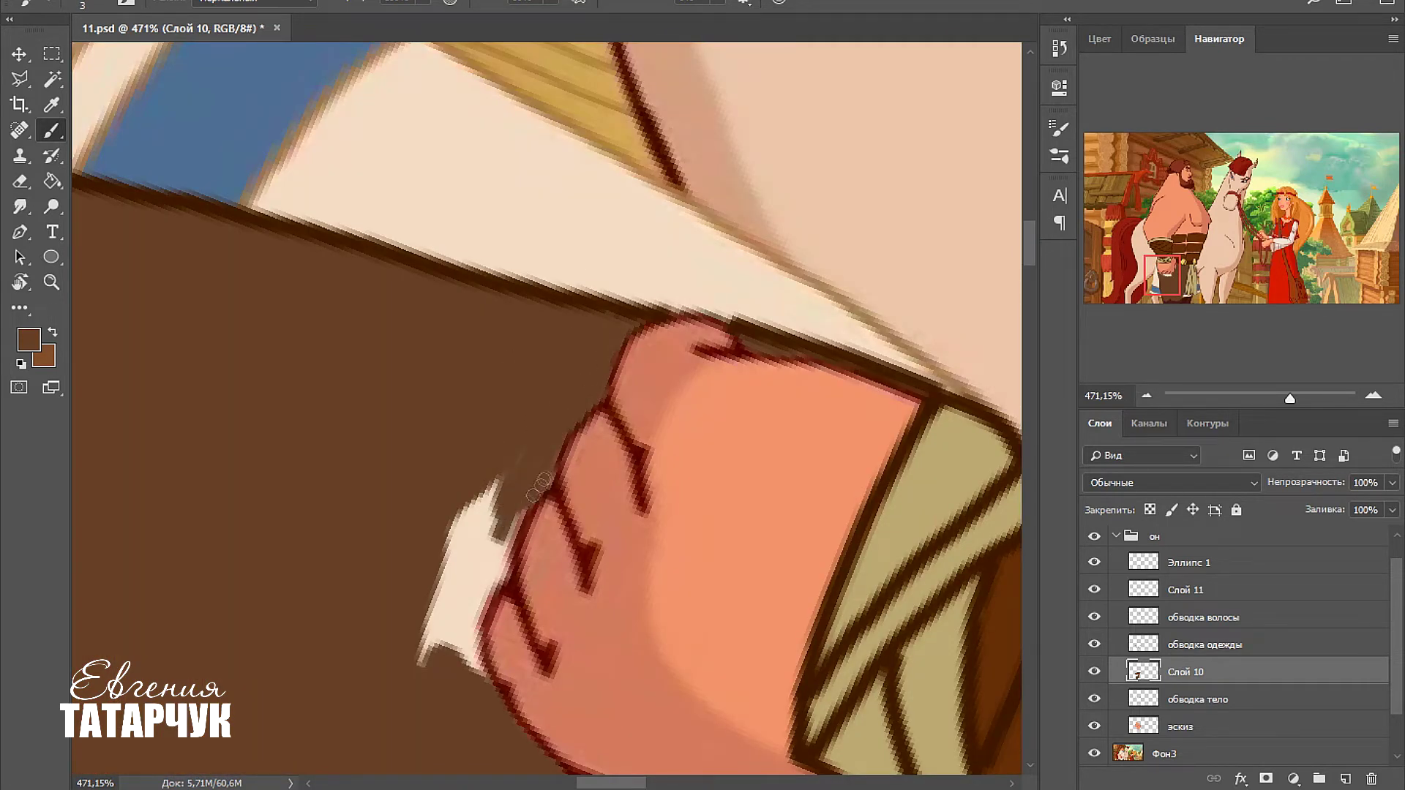
mouse_move(505, 554)
left_mouse_down()
mouse_move(464, 681)
mouse_move(504, 527)
mouse_move(436, 644)
left_mouse_up()
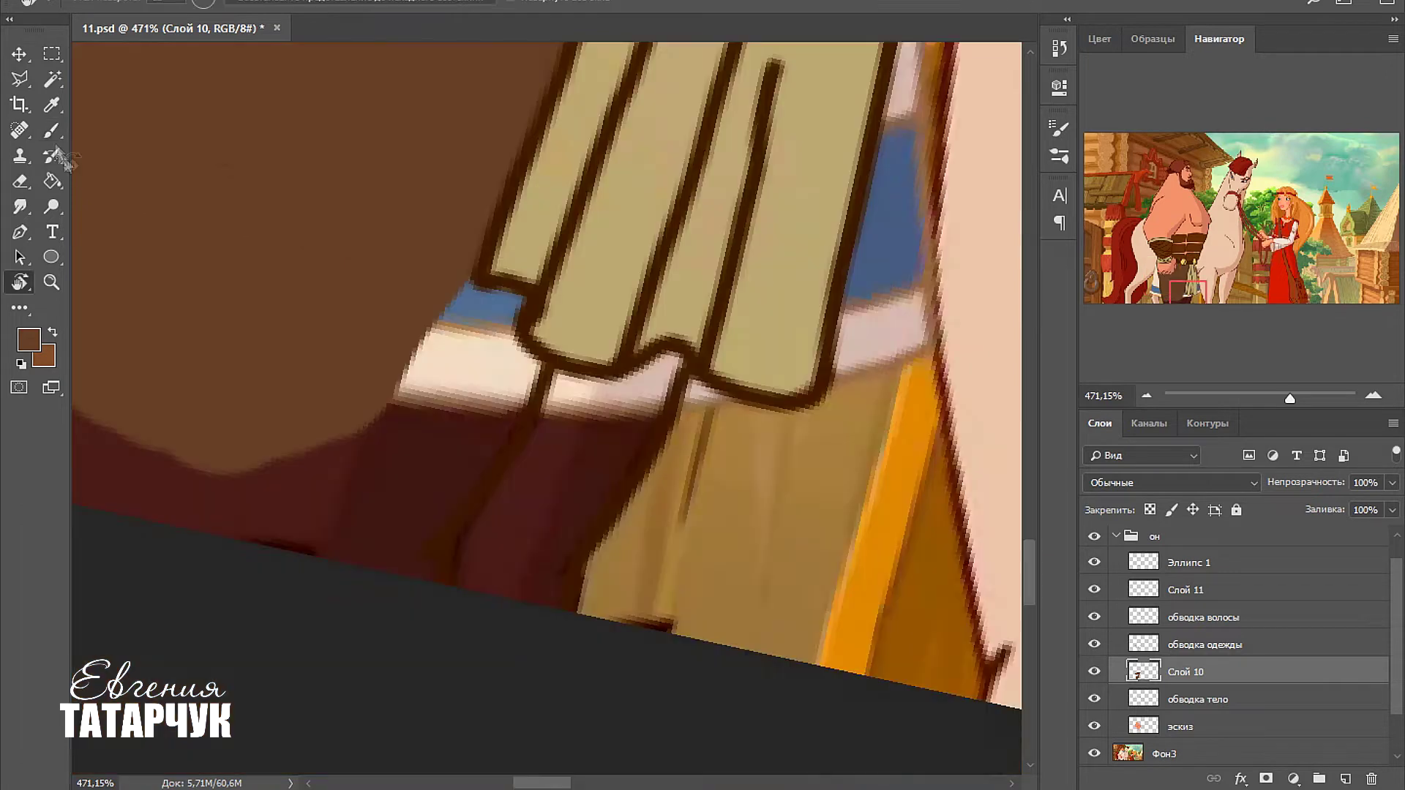
Fill the bottom of the man's trousers and the strip beneath the sash with brown up to the outlines.
left_click(51, 130)
mouse_move(439, 351)
left_mouse_down()
mouse_move(424, 556)
mouse_move(542, 585)
mouse_move(614, 468)
mouse_move(596, 395)
mouse_move(463, 298)
mouse_move(523, 399)
left_mouse_up()
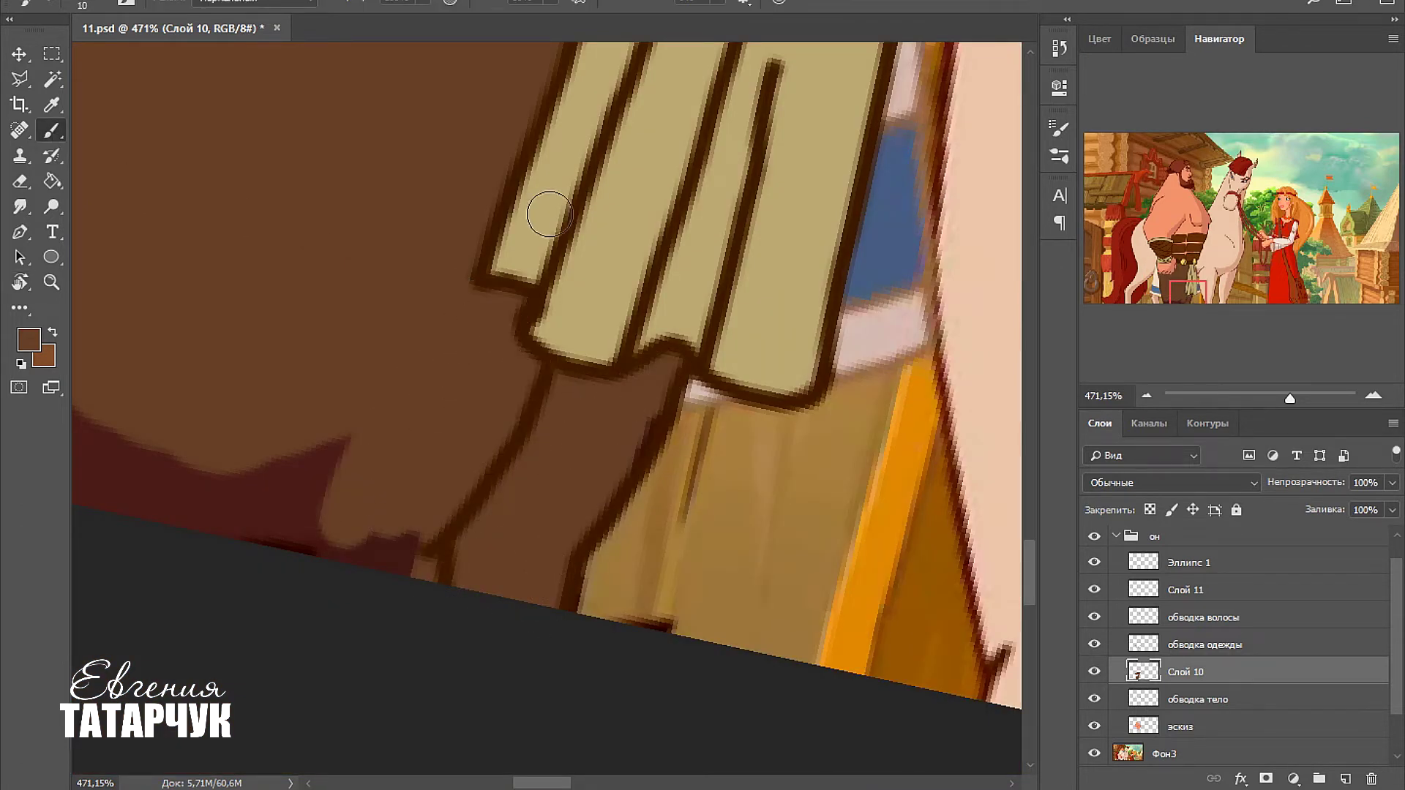
mouse_move(553, 201)
left_mouse_down()
mouse_move(297, 486)
mouse_move(293, 475)
left_mouse_up()
key("]")
scroll(407, 298, "down", 5)
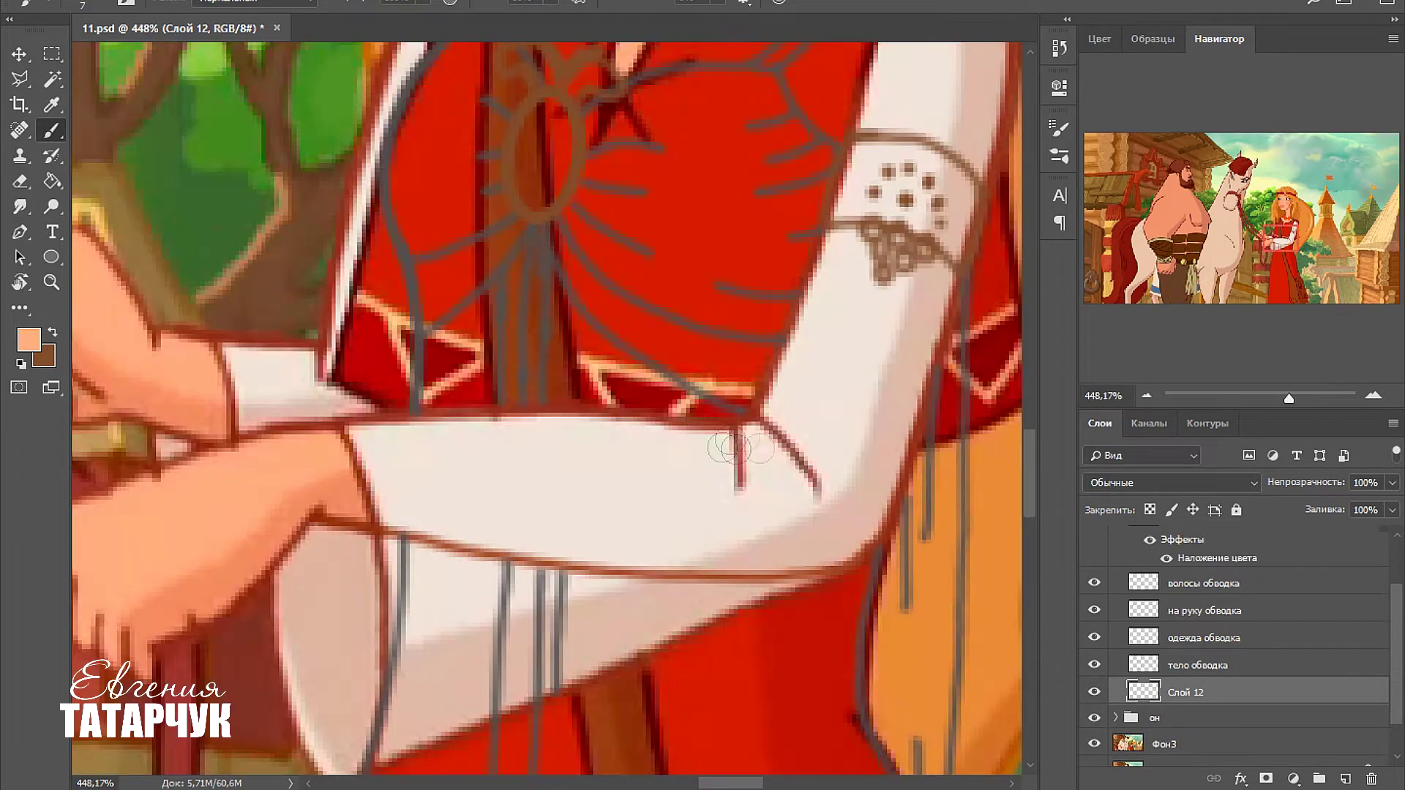
Paint light peach skin over the woman's white sleeves on the Слой 12 layer.
mouse_move(344, 483)
left_mouse_down()
mouse_move(377, 464)
mouse_move(549, 445)
mouse_move(783, 439)
mouse_move(858, 286)
mouse_move(838, 259)
mouse_move(859, 270)
mouse_move(903, 257)
mouse_move(893, 329)
mouse_move(831, 476)
mouse_move(475, 521)
mouse_move(590, 486)
mouse_move(658, 486)
left_mouse_up()
mouse_move(220, 381)
left_mouse_down()
mouse_move(285, 388)
mouse_move(291, 369)
mouse_move(423, 654)
left_mouse_up()
mouse_move(486, 472)
left_mouse_down()
mouse_move(526, 589)
mouse_move(463, 631)
mouse_move(513, 644)
left_mouse_up()
key("[")
key("[")
mouse_move(545, 264)
left_mouse_down()
mouse_move(618, 168)
mouse_move(556, 267)
mouse_move(590, 258)
mouse_move(550, 311)
mouse_move(555, 256)
mouse_move(496, 479)
left_mouse_up()
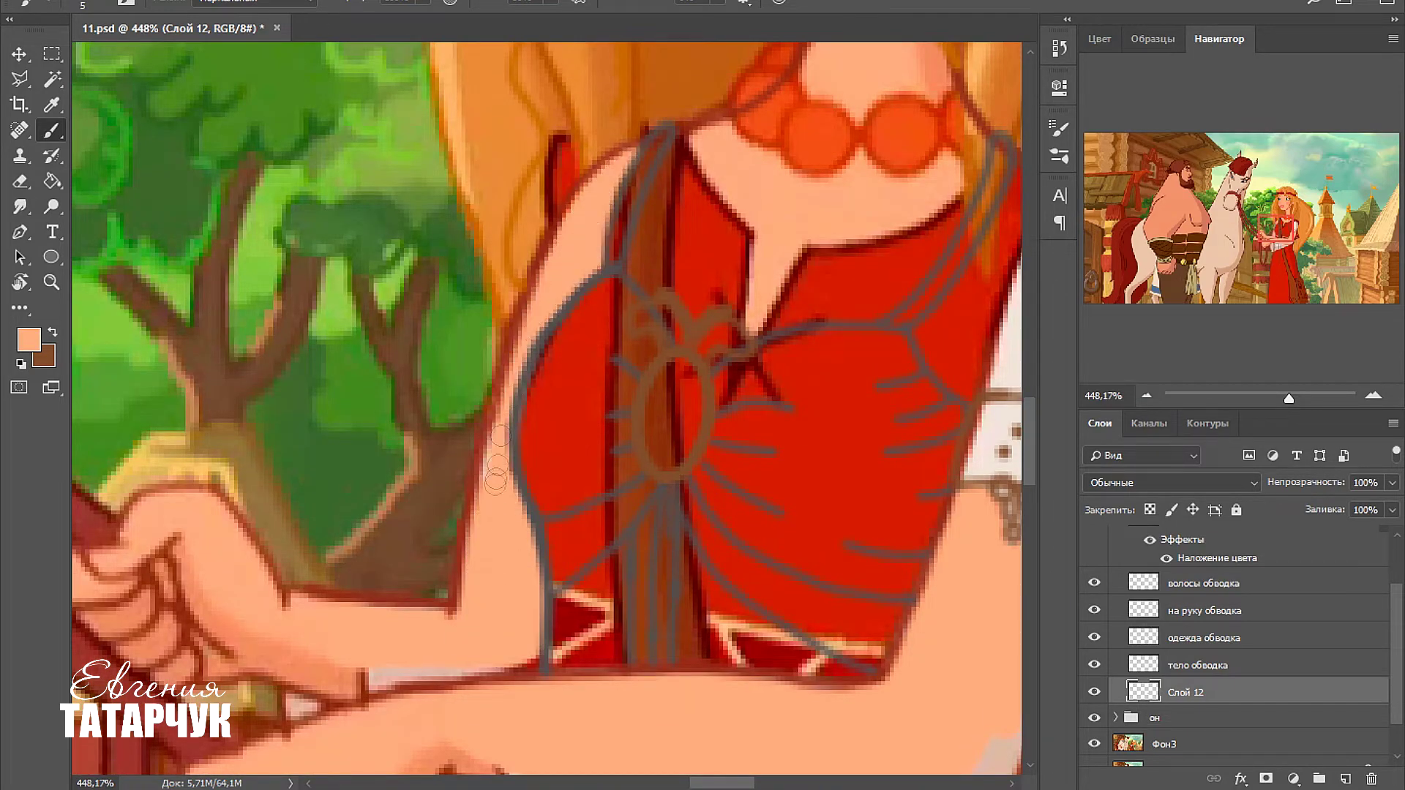
Cover the beads and red fabric above the woman's new neckline with light peach skin, adjusting the brush size.
mouse_move(702, 147)
left_mouse_down()
mouse_move(395, 343)
mouse_move(329, 477)
left_mouse_up()
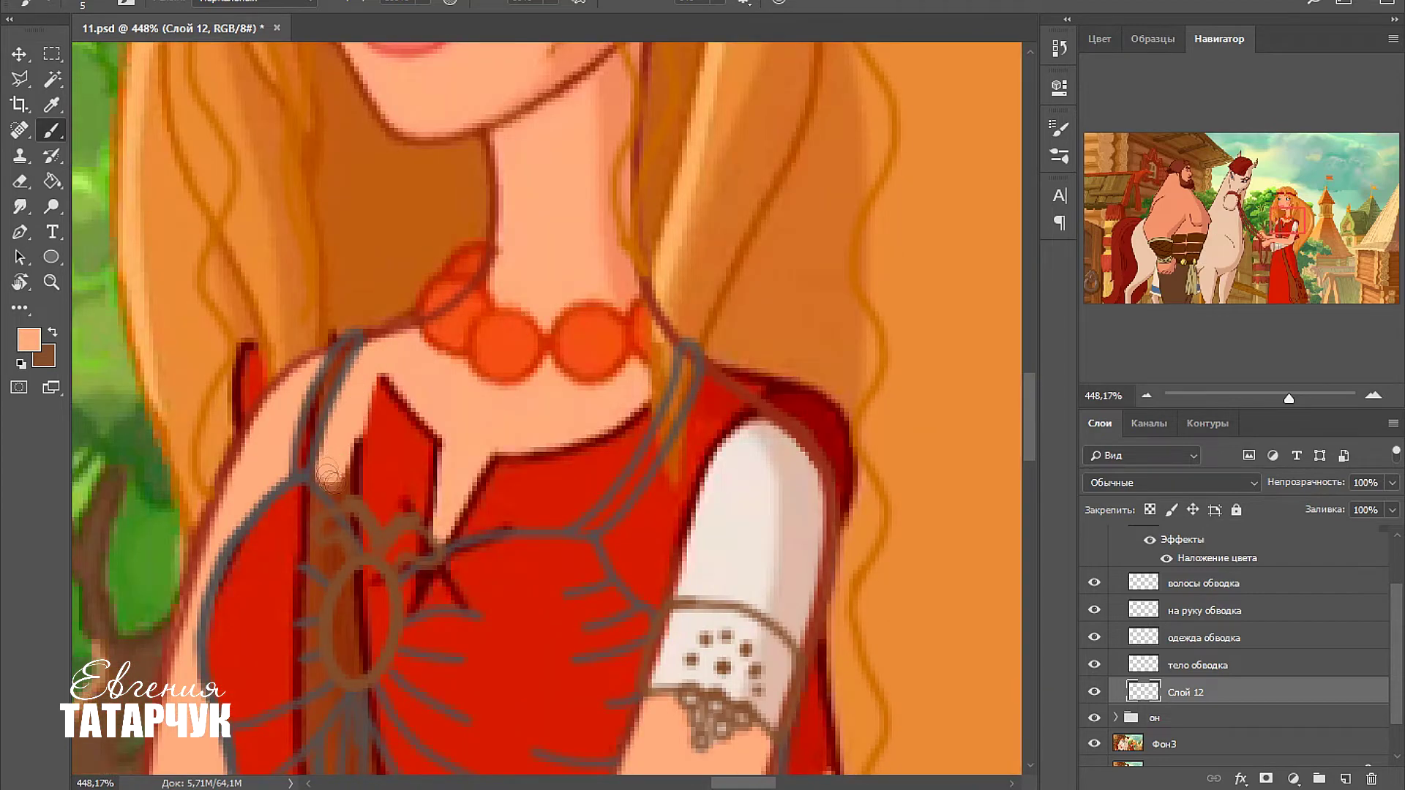
key("]")
key("]")
mouse_move(370, 375)
left_mouse_down()
mouse_move(392, 402)
mouse_move(374, 492)
mouse_move(486, 464)
mouse_move(643, 329)
mouse_move(439, 351)
mouse_move(516, 256)
mouse_move(617, 351)
mouse_move(518, 485)
mouse_move(631, 413)
mouse_move(302, 395)
left_mouse_up()
key("]")
key("]")
mouse_move(343, 505)
left_mouse_down()
mouse_move(371, 383)
mouse_move(439, 395)
mouse_move(361, 534)
mouse_move(311, 337)
left_mouse_up()
key("[")
mouse_move(322, 468)
left_mouse_down()
mouse_move(293, 520)
mouse_move(358, 510)
left_mouse_up()
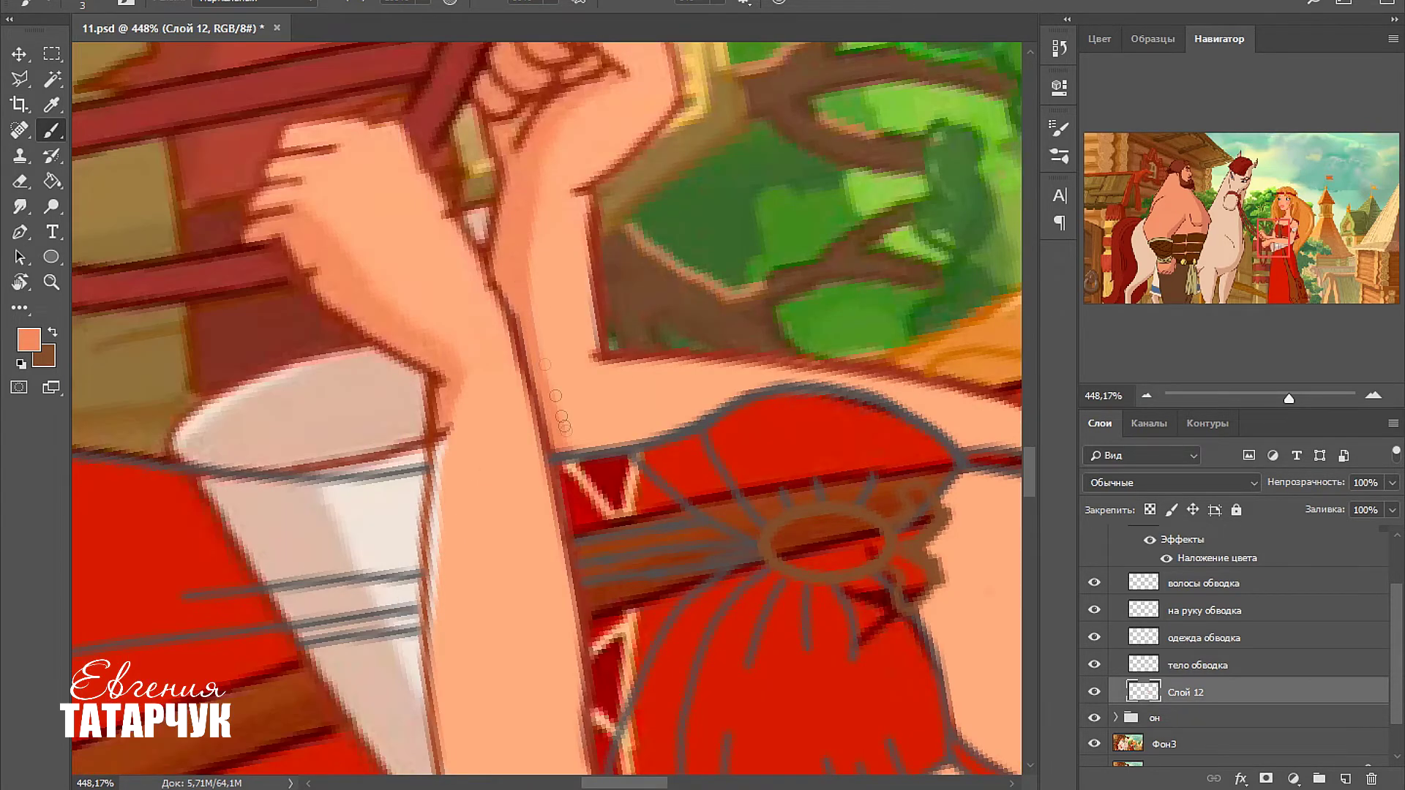
Shade the lower edge of the woman's front forearm with a darker peach, rotating the canvas as needed.
key("r")
mouse_move(512, 301)
left_mouse_down()
mouse_move(442, 443)
mouse_move(505, 314)
left_mouse_up()
key("b")
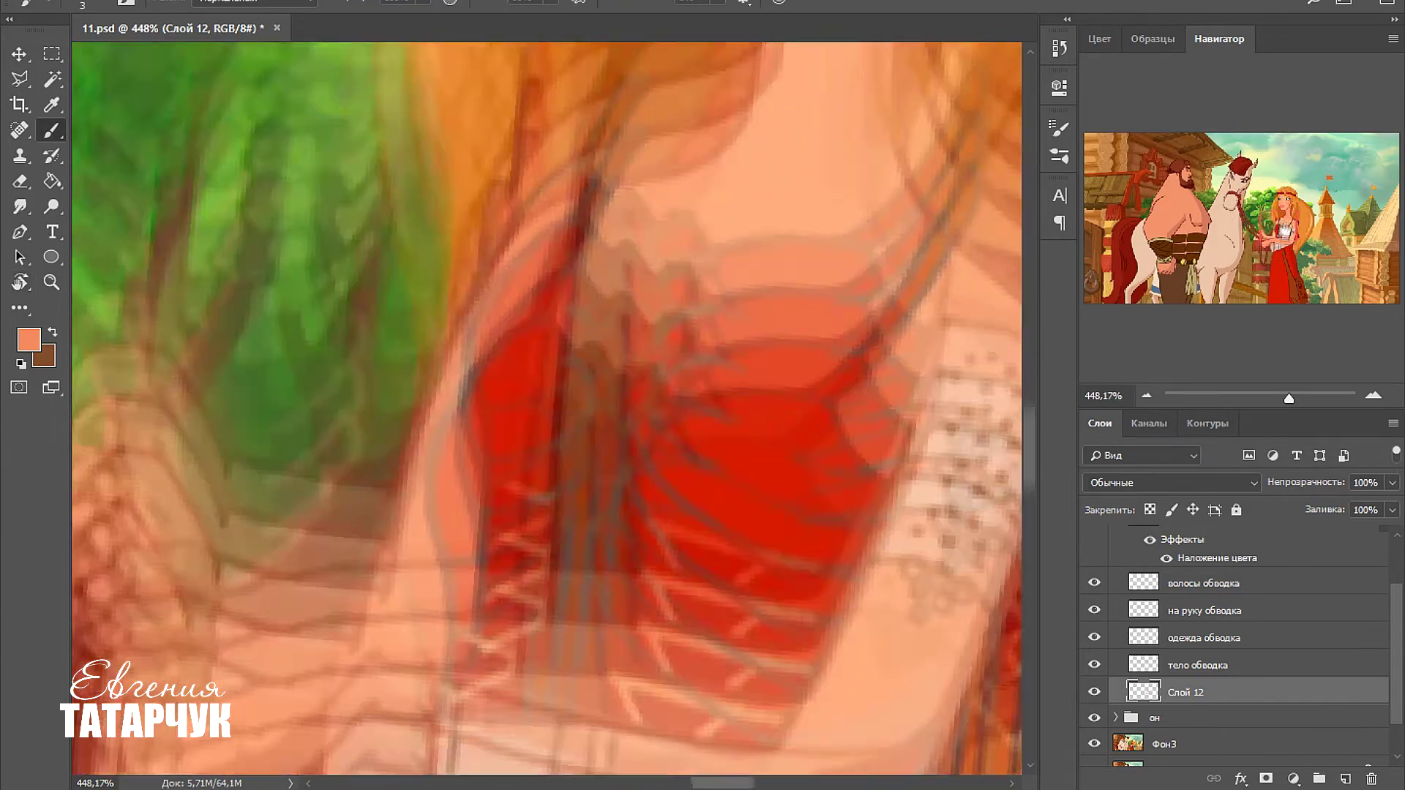
key("r")
mouse_move(80, 288)
left_mouse_down()
mouse_move(439, 219)
mouse_move(483, 285)
left_mouse_up()
key("b")
left_click_drag(512, 212, 472, 353)
left_click_drag(470, 411, 469, 670)
left_click_drag(469, 381, 450, 600)
scroll(475, 427, "down", 3)
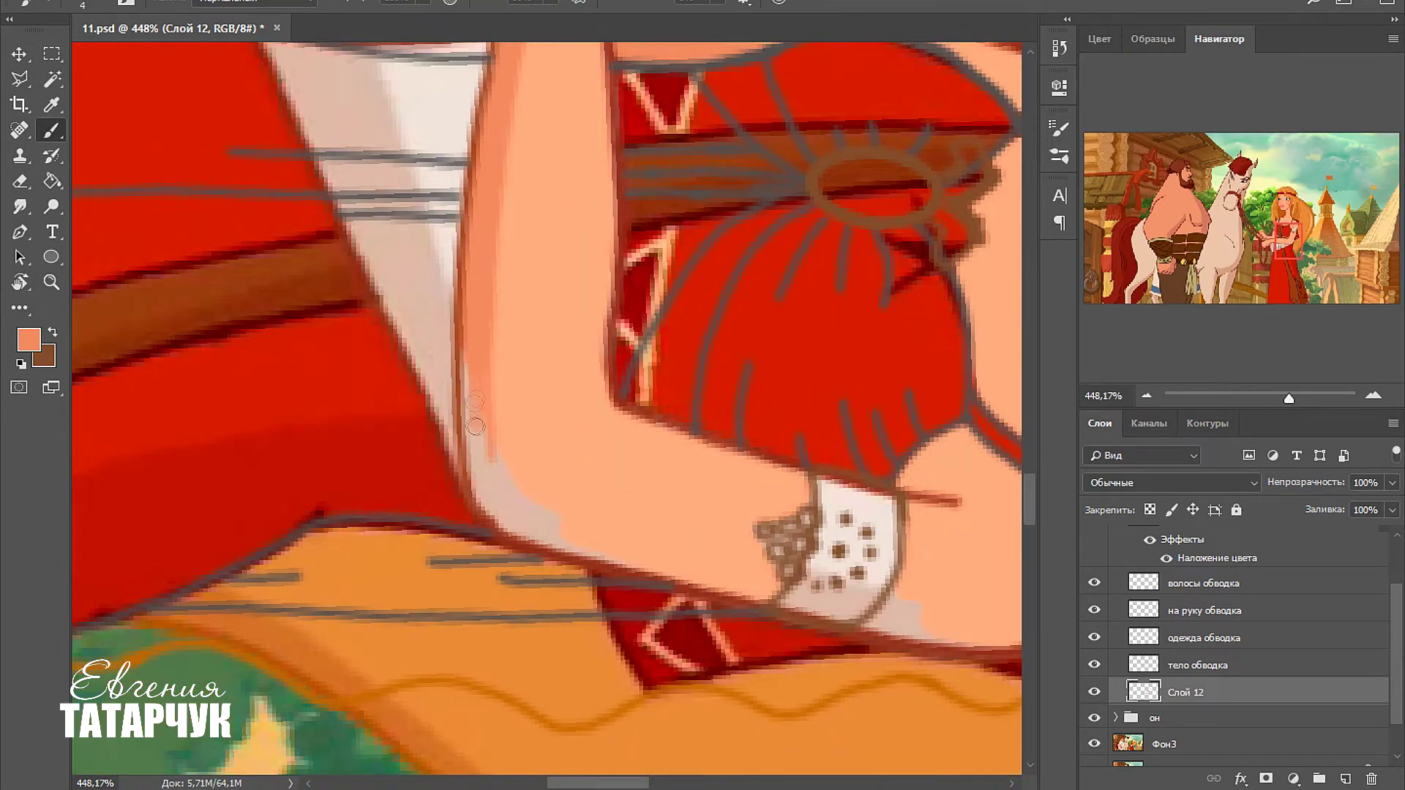
Shade the woman's elbow and the outer edge of her upper arm with the darker peach.
double_click(20, 281)
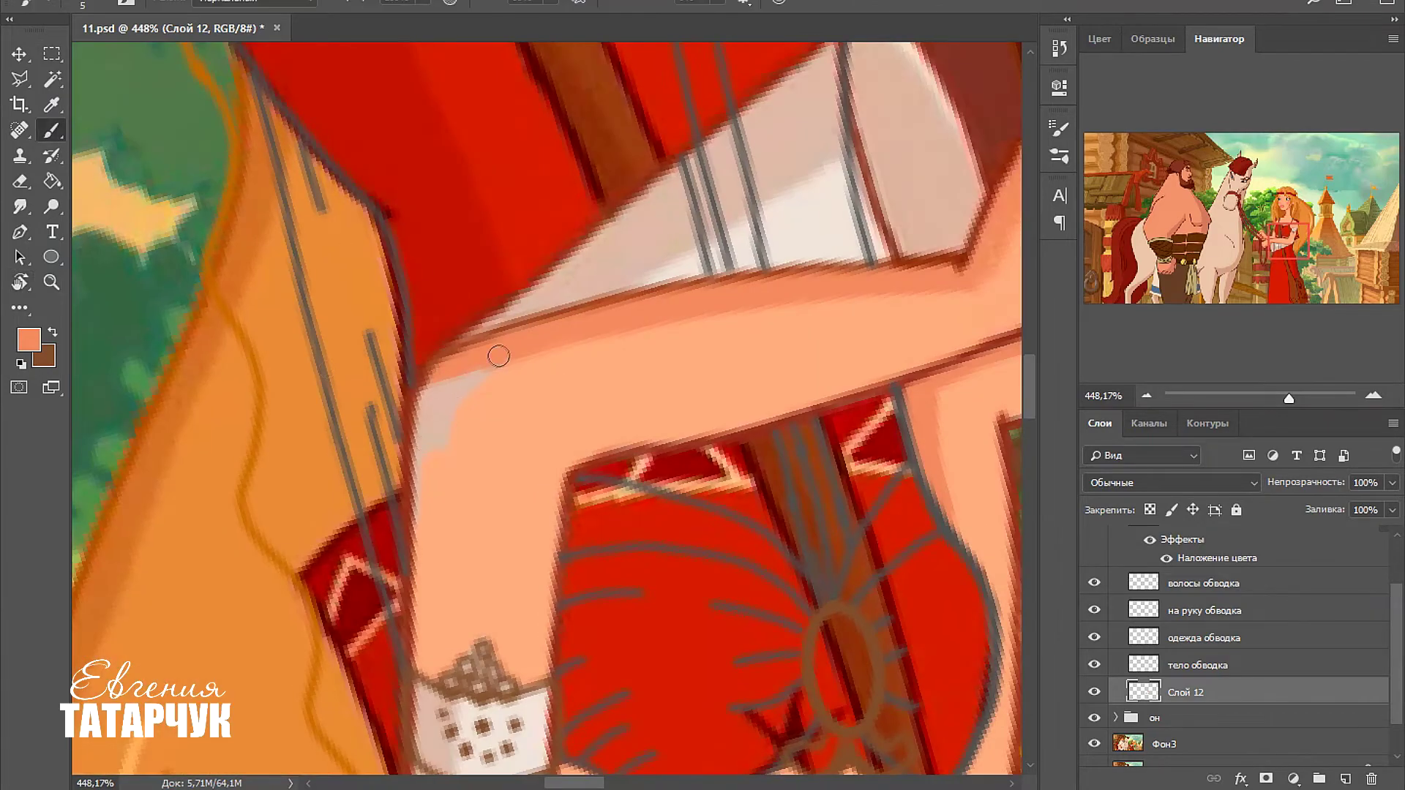
left_click_drag(432, 406, 434, 665)
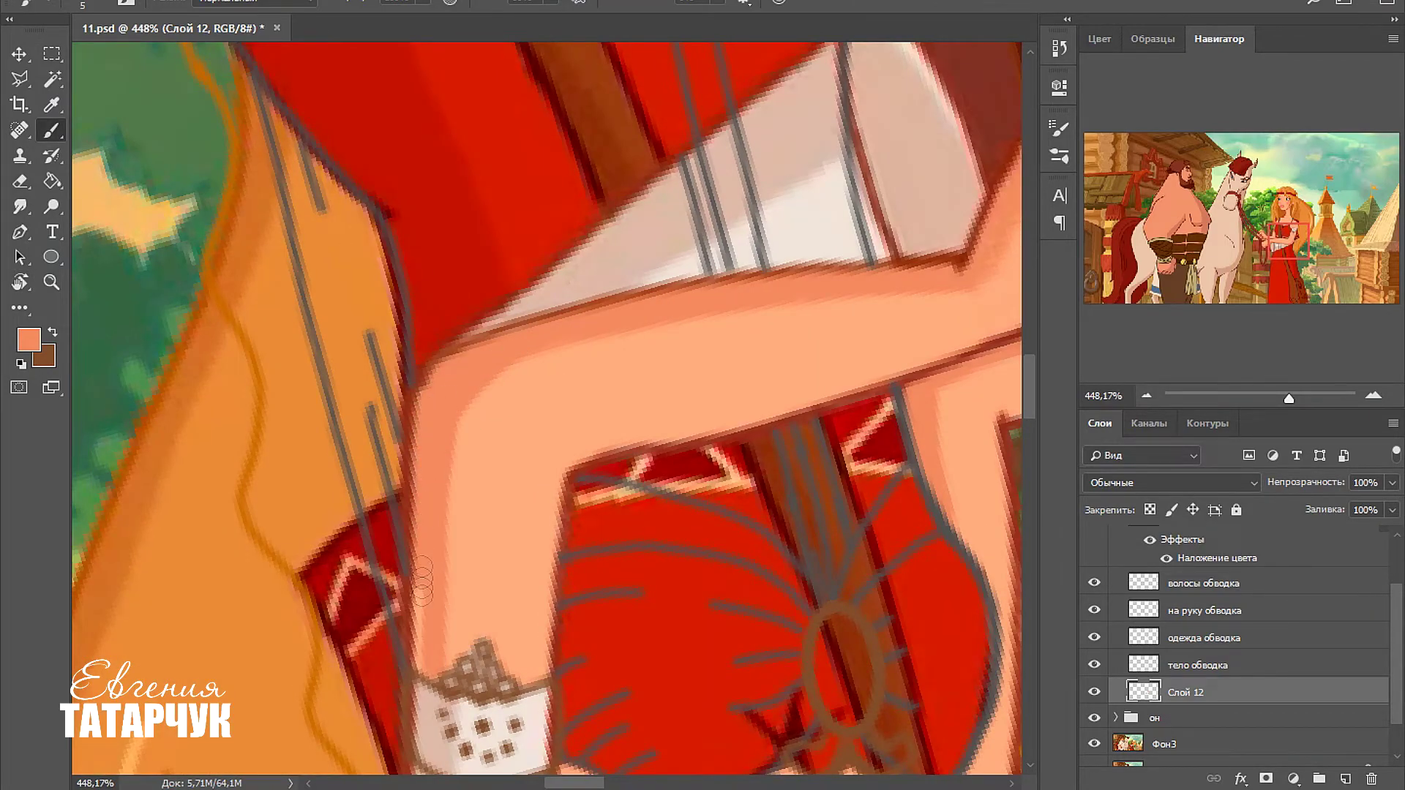
left_click_drag(1294, 235, 1289, 250)
mouse_move(510, 428)
left_mouse_down()
mouse_move(533, 556)
mouse_move(535, 474)
left_mouse_up()
Shade the woman's shoulder and the arm above the lace band with the darker peach.
double_click(20, 281)
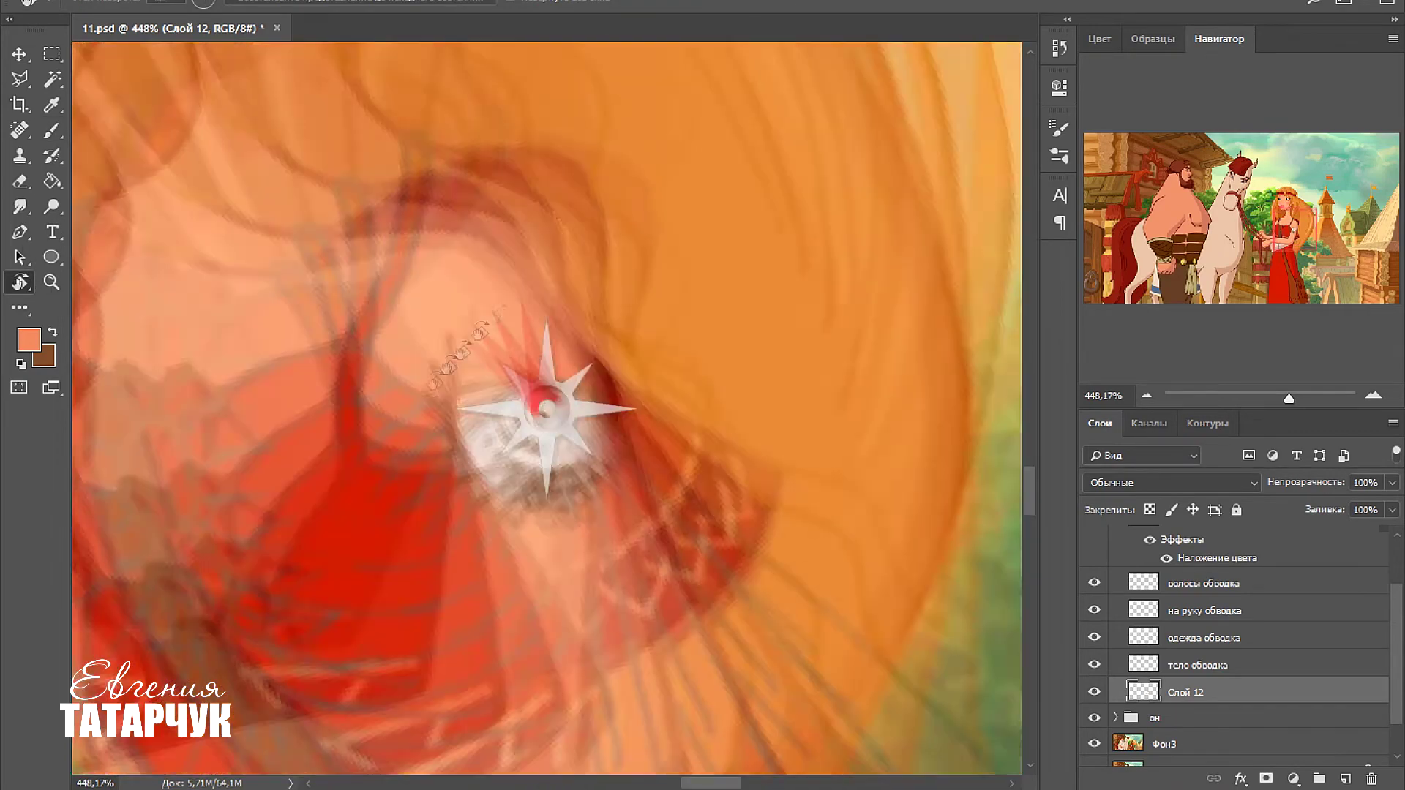
key("b")
key("]")
mouse_move(315, 82)
left_mouse_down()
mouse_move(381, 158)
mouse_move(509, 213)
left_mouse_up()
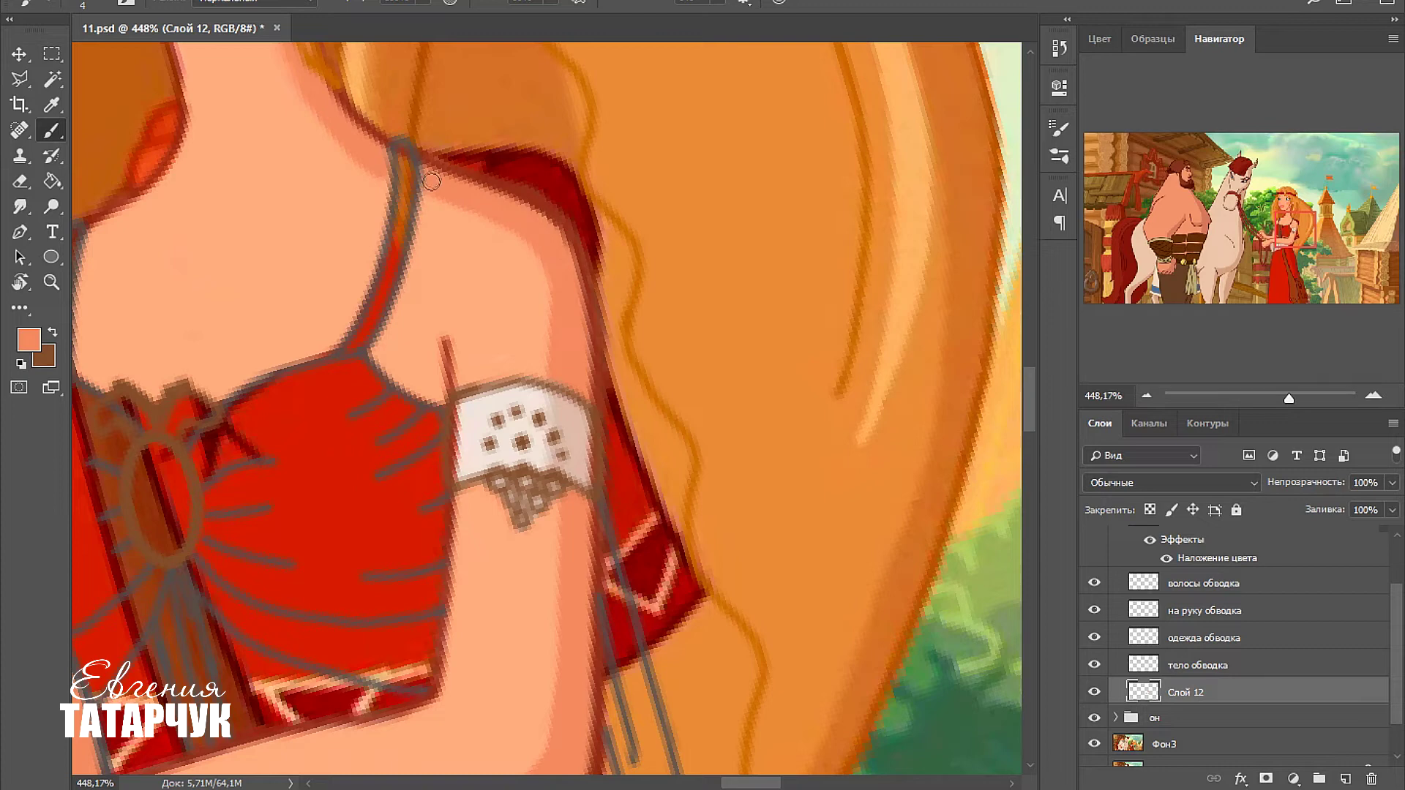
mouse_move(497, 395)
left_mouse_down()
mouse_move(454, 454)
mouse_move(439, 585)
mouse_move(512, 468)
mouse_move(516, 366)
left_mouse_up()
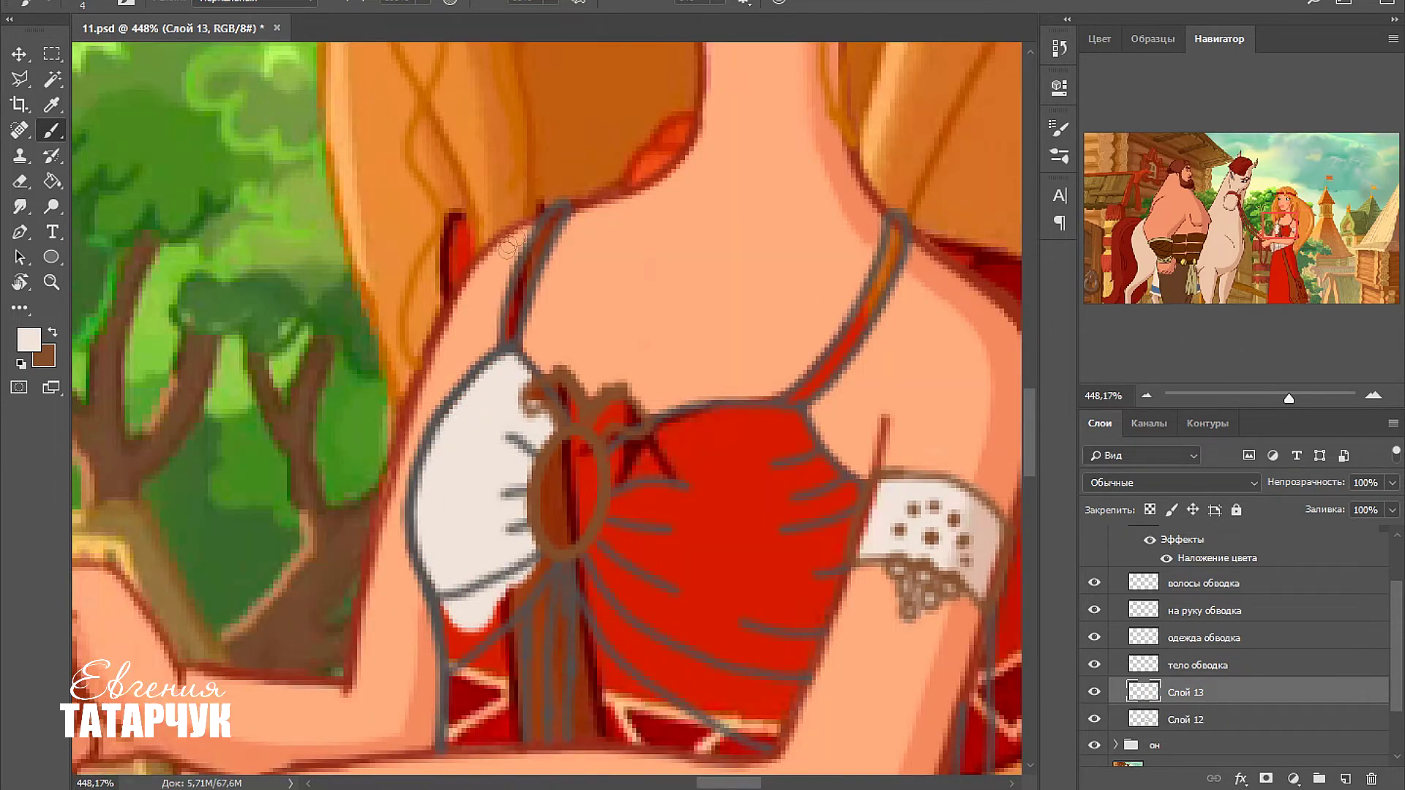
Fill both shoulder straps of the woman's dress with off-white on the Слой 13 layer using a smaller brush.
key("[")
key("[")
key("[")
key("[")
key("[")
left_click_drag(561, 208, 516, 313)
left_click_drag(878, 291, 860, 325)
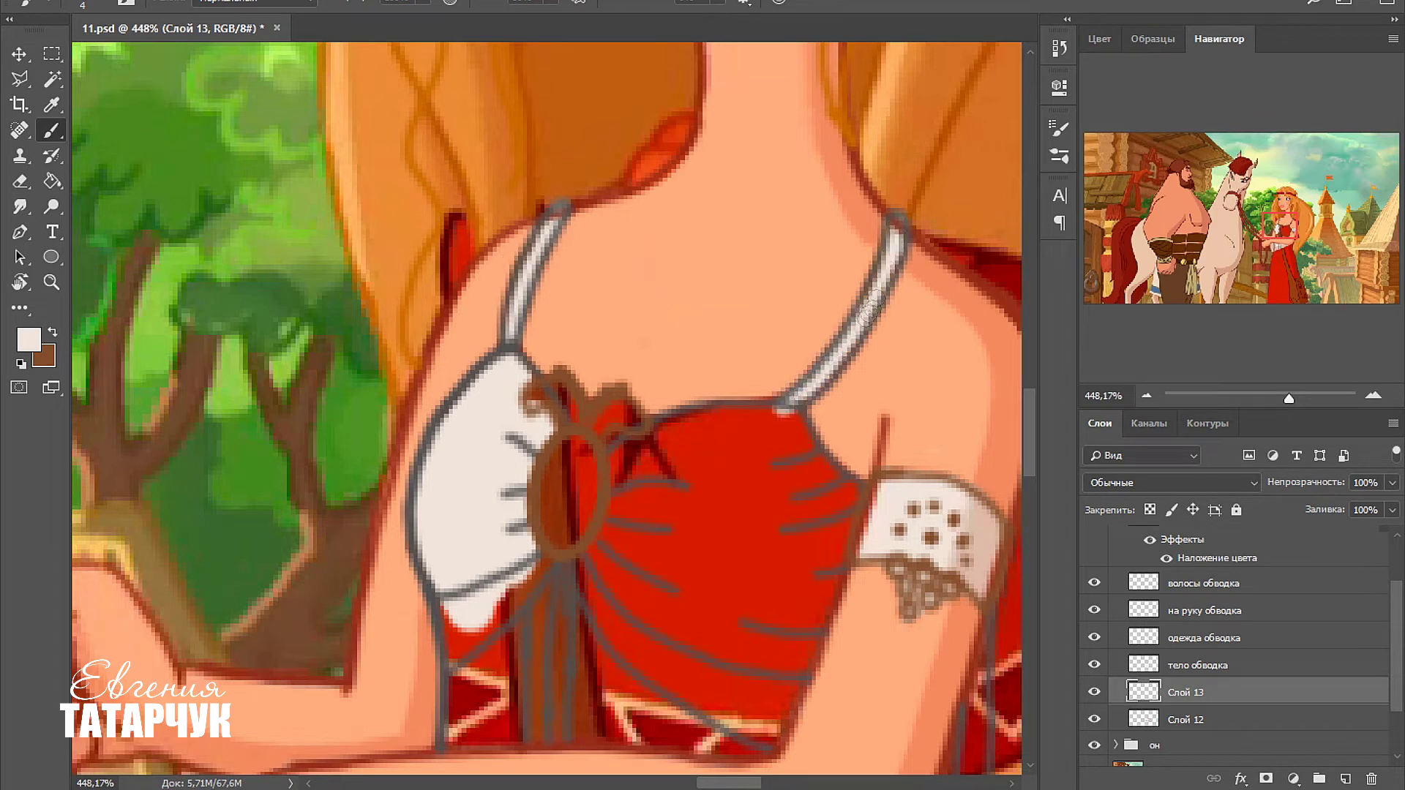
Fill the red bodice of the woman's dress with off-white down to her forearm.
left_click_drag(636, 501, 618, 563)
mouse_move(454, 607)
left_mouse_down()
mouse_move(468, 659)
mouse_move(565, 530)
mouse_move(585, 630)
mouse_move(643, 512)
mouse_move(715, 430)
mouse_move(668, 439)
mouse_move(768, 505)
mouse_move(753, 468)
mouse_move(820, 512)
mouse_move(682, 583)
mouse_move(834, 585)
mouse_move(768, 731)
left_mouse_up()
key("]")
key("]")
key("]")
key("]")
key("]")
left_click_drag(768, 731, 871, 490)
mouse_move(586, 410)
left_mouse_down()
mouse_move(571, 512)
mouse_move(841, 392)
mouse_move(797, 461)
left_mouse_up()
Fill the woman's dress with off-white around the waist below her arm, adjusting the brush size for the edges.
scroll(732, 410, "down", 4)
key("[")
key("[")
mouse_move(636, 380)
left_mouse_down()
mouse_move(659, 600)
mouse_move(783, 383)
mouse_move(812, 377)
mouse_move(512, 355)
mouse_move(596, 351)
mouse_move(702, 293)
mouse_move(671, 619)
left_mouse_up()
key("]")
key("]")
key("]")
key("]")
scroll(670, 618, "up", 5)
key("[")
key("[")
mouse_move(695, 570)
left_mouse_down()
mouse_move(706, 644)
mouse_move(713, 501)
left_mouse_up()
Fill the broad middle of the woman's skirt with off-white using a much larger brush.
scroll(728, 439, "down", 6)
key("]")
key("]")
key("]")
key("]")
key("]")
key("]")
key("]")
key("]")
key("]")
key("]")
key("]")
key("]")
mouse_move(644, 308)
left_mouse_down()
mouse_move(627, 534)
mouse_move(644, 581)
mouse_move(560, 417)
mouse_move(534, 512)
left_mouse_up()
Continue the off-white fill down the length of the woman's skirt with a smaller brush.
scroll(534, 512, "up", 4)
key("[")
key("[")
key("[")
key("[")
mouse_move(737, 282)
left_mouse_down()
mouse_move(642, 313)
mouse_move(658, 344)
mouse_move(586, 731)
left_mouse_up()
scroll(652, 251, "down", 3)
scroll(637, 424, "down", 2)
left_click_drag(651, 251, 586, 717)
scroll(625, 358, "down", 3)
Fill the remaining red and brown gaps along the skirt's edge beside the bag with off-white.
key("[")
key("[")
key("[")
mouse_move(627, 358)
left_mouse_down()
mouse_move(649, 673)
mouse_move(643, 483)
left_mouse_up()
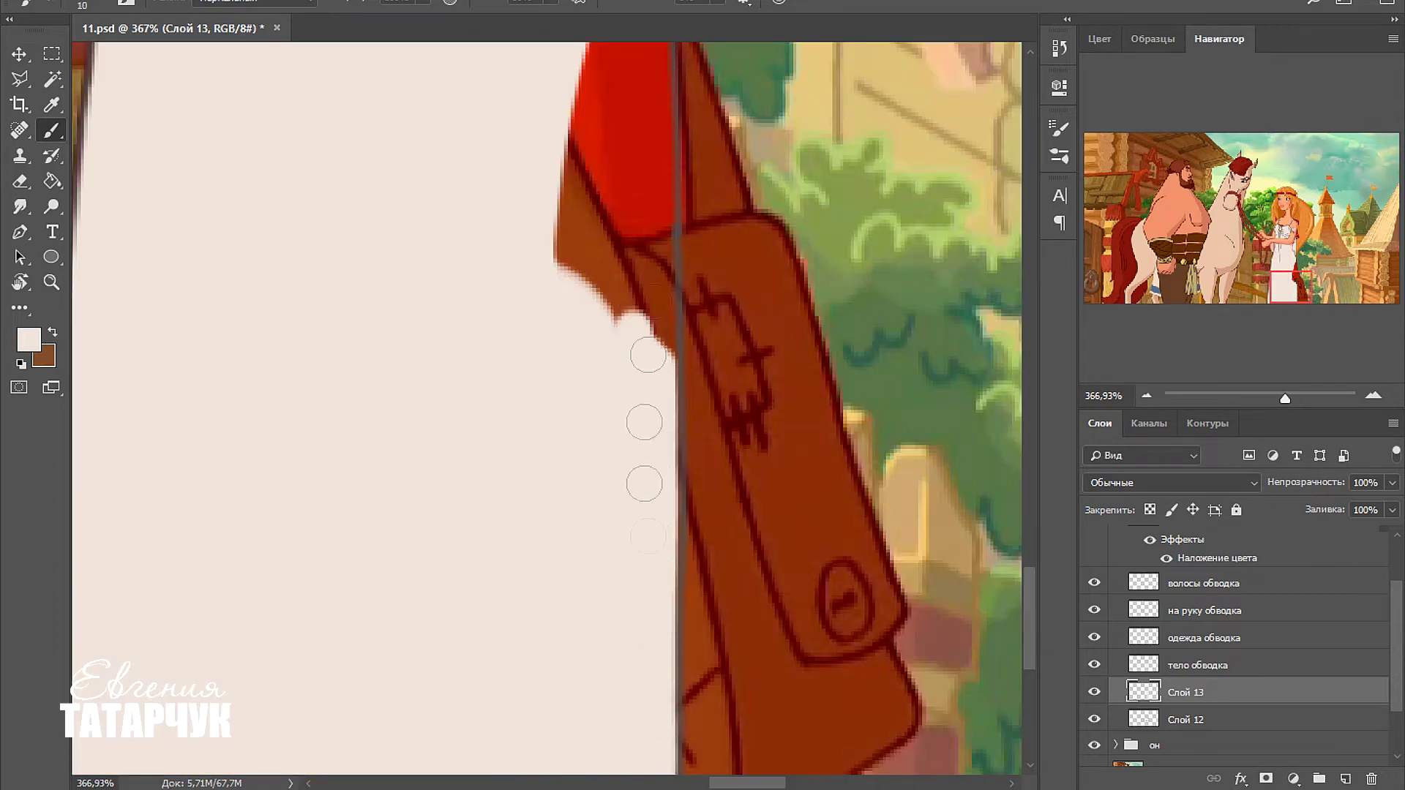
scroll(644, 453, "up", 3)
left_click_drag(629, 263, 607, 197)
key("bracketright")
key("bracketright")
key("bracketright")
mouse_move(618, 287)
left_mouse_down()
mouse_move(607, 410)
mouse_move(564, 580)
mouse_move(596, 517)
mouse_move(604, 623)
left_mouse_up()
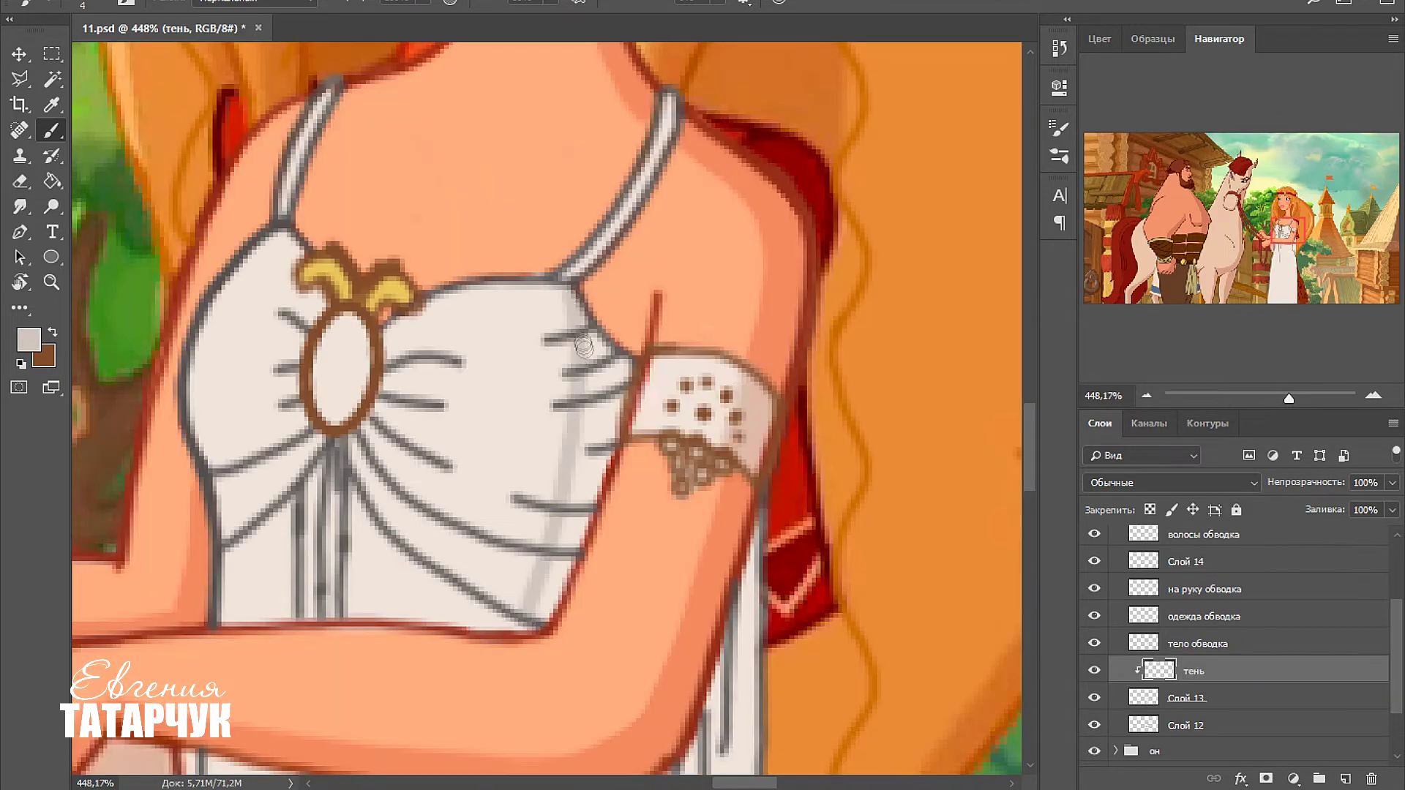
Paint light grey shadows on the bodice's side, around the oval brooch and along its central folds on the тень layer.
mouse_move(583, 347)
left_mouse_down()
mouse_move(620, 367)
mouse_move(589, 413)
mouse_move(601, 447)
mouse_move(541, 622)
left_mouse_up()
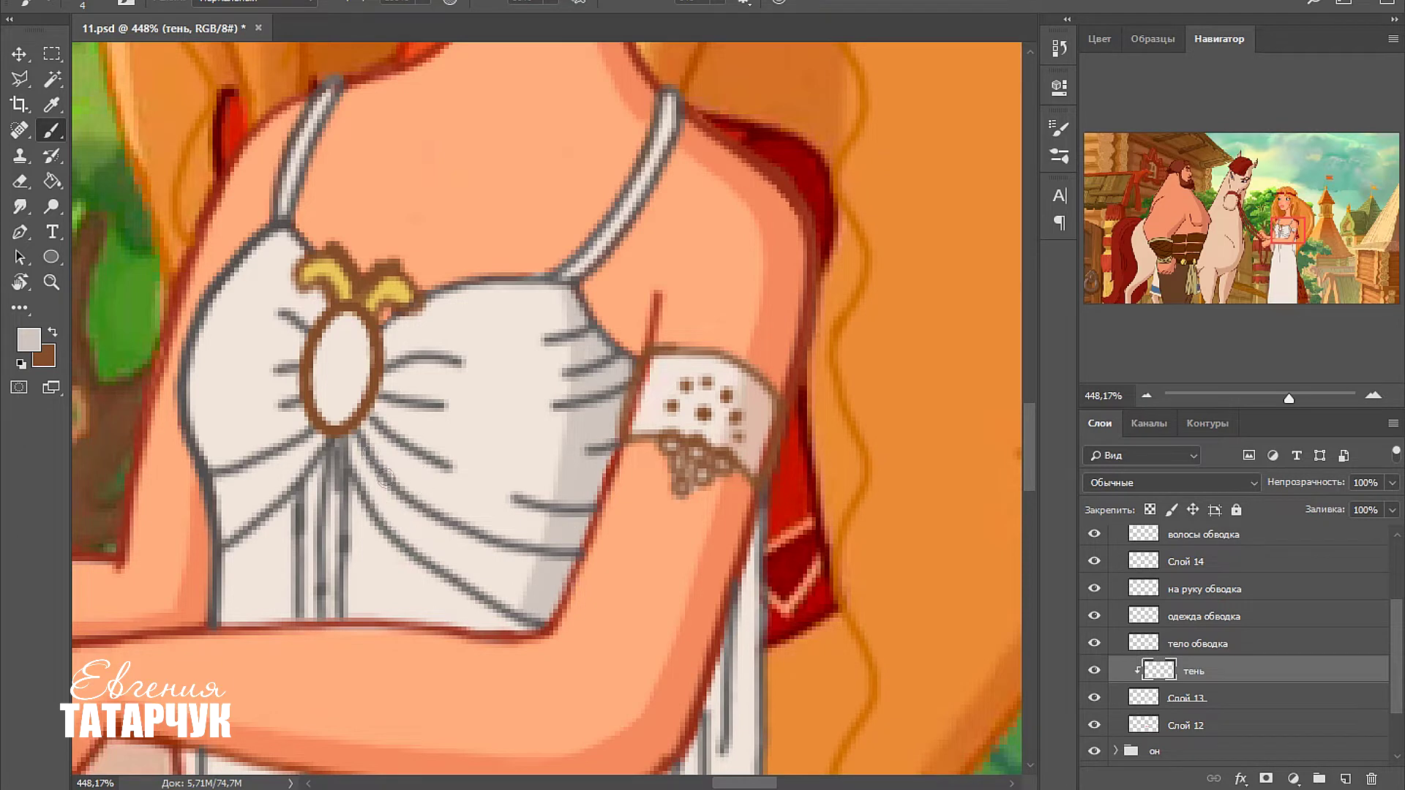
left_click_drag(316, 313, 298, 413)
left_click_drag(393, 327, 324, 580)
left_click_drag(338, 489, 353, 614)
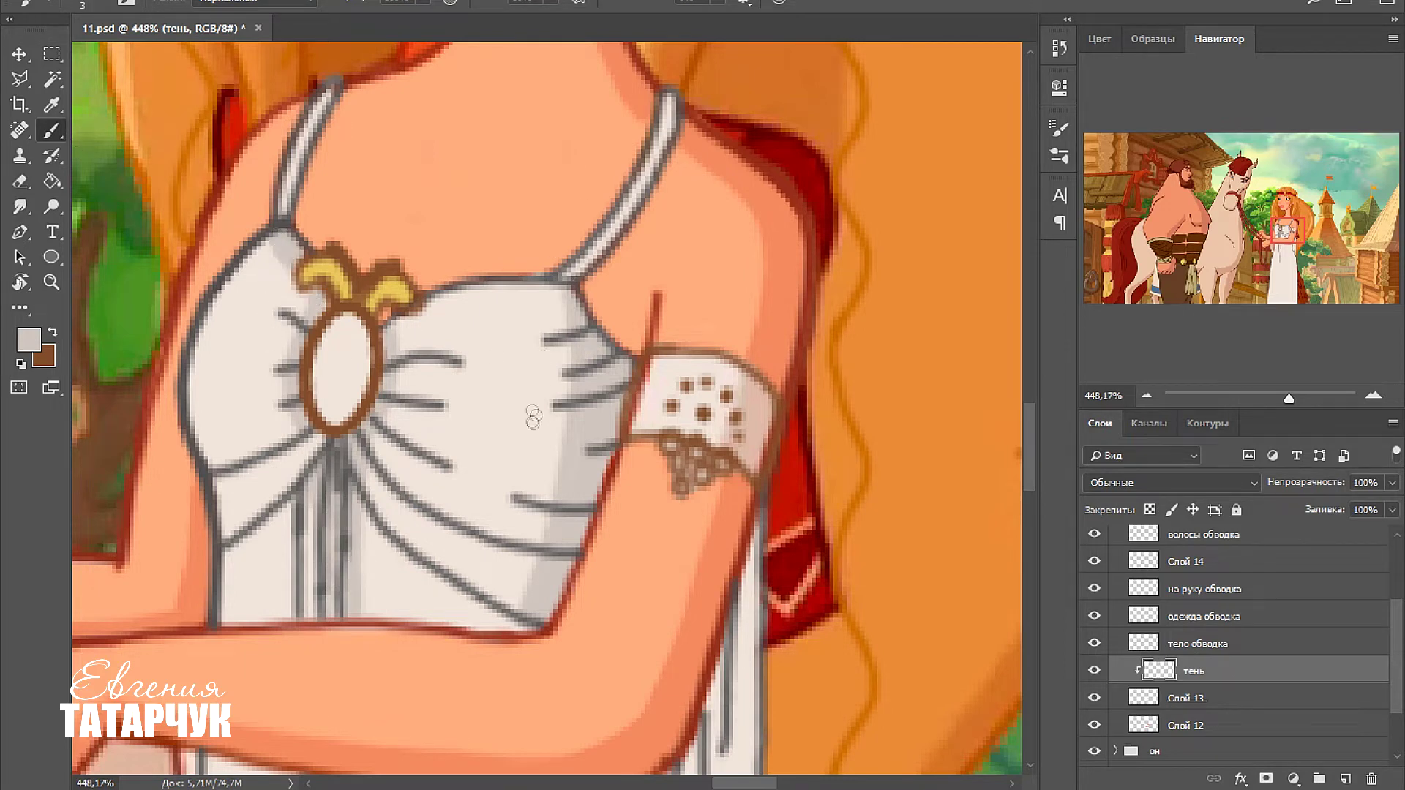
Paint a light grey shadow on the dress below the elbow, following the waist and hip contour.
scroll(707, 336, "down", 3)
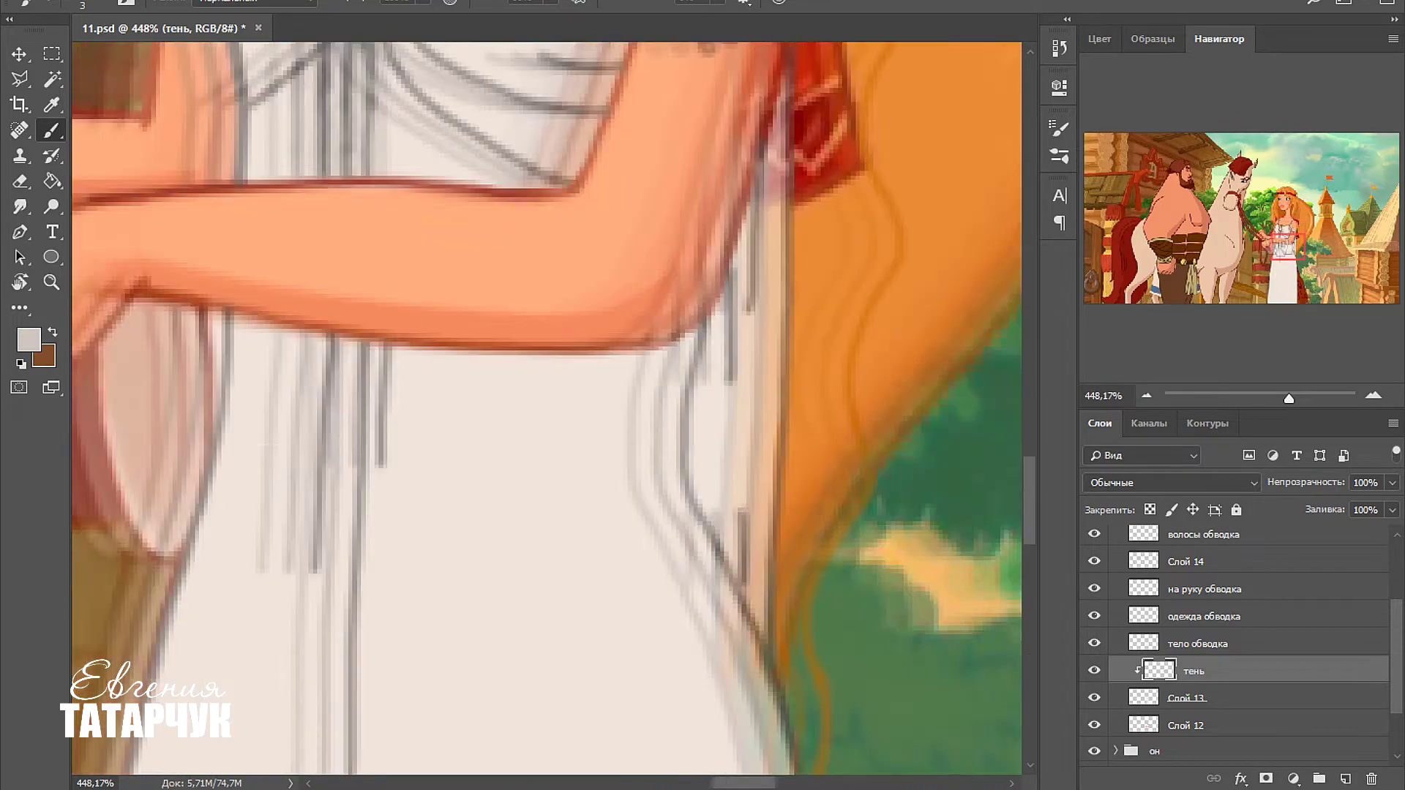
left_click_drag(661, 369, 597, 643)
scroll(597, 643, "down", 3)
mouse_move(472, 322)
left_mouse_down()
mouse_move(489, 362)
mouse_move(473, 348)
mouse_move(491, 381)
mouse_move(472, 376)
mouse_move(487, 519)
mouse_move(492, 483)
mouse_move(552, 596)
left_mouse_up()
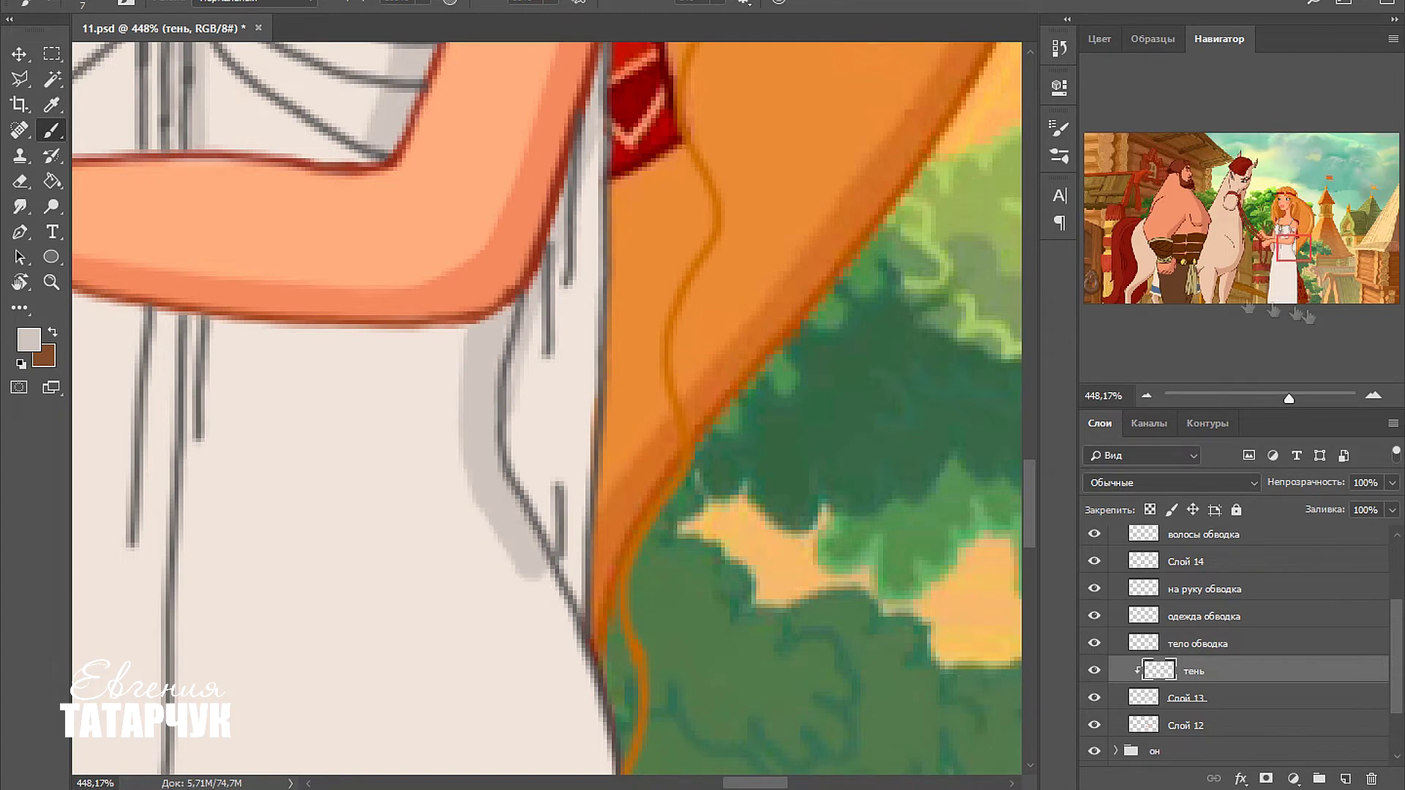
scroll(548, 256, "down", 4)
mouse_move(549, 256)
left_mouse_down()
mouse_move(629, 468)
mouse_move(643, 563)
left_mouse_up()
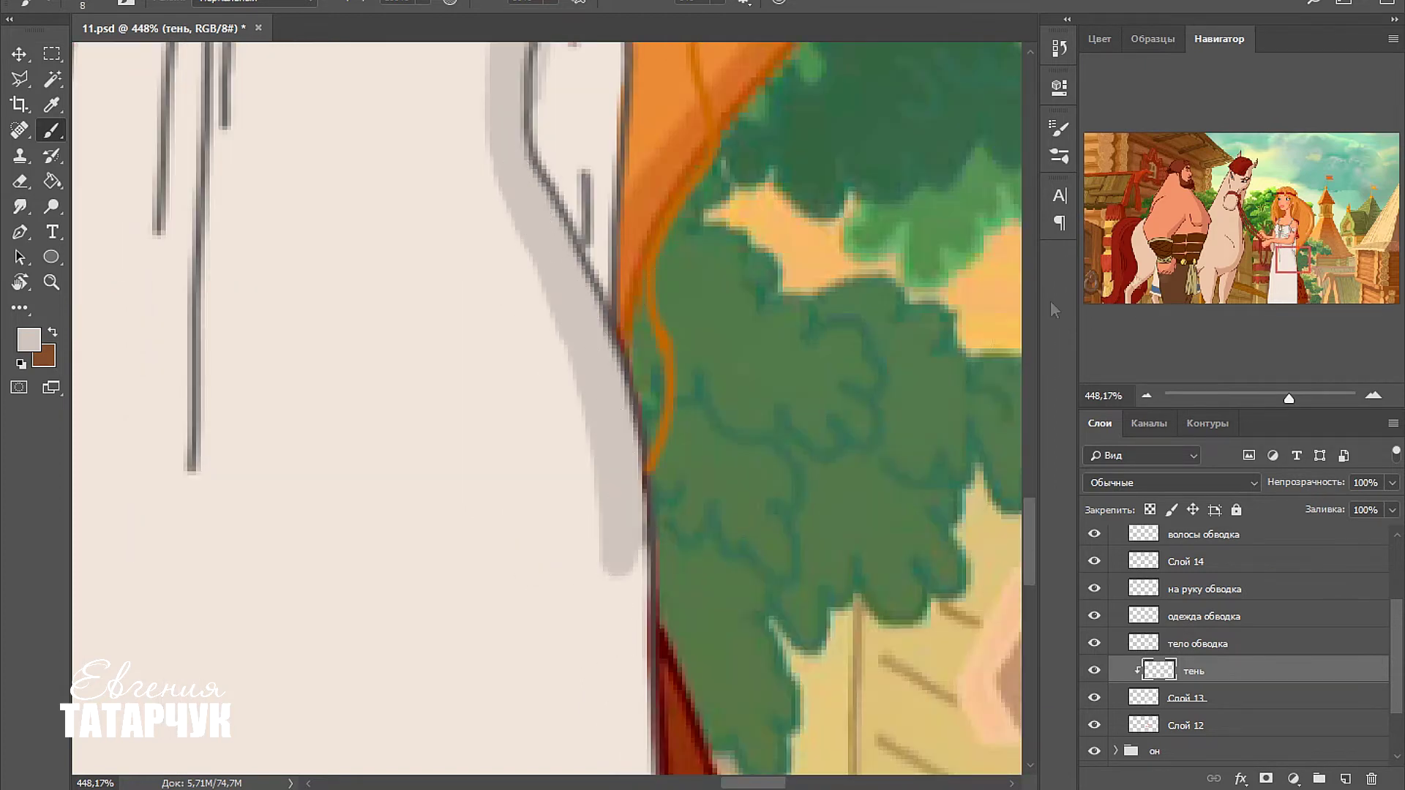
Extend the light grey shadow down the outer edge of the woman's skirt with a larger brush.
scroll(700, 119, "down", 5)
key("bracketright")
mouse_move(699, 119)
left_mouse_down()
mouse_move(686, 407)
mouse_move(699, 739)
left_mouse_up()
left_click_drag(1295, 282, 1291, 295)
left_click_drag(690, 226, 677, 715)
Shade the narrow back panel of the dress below the woman's elbow with light grey.
left_click_drag(1289, 291, 1287, 244)
key("e")
key("b")
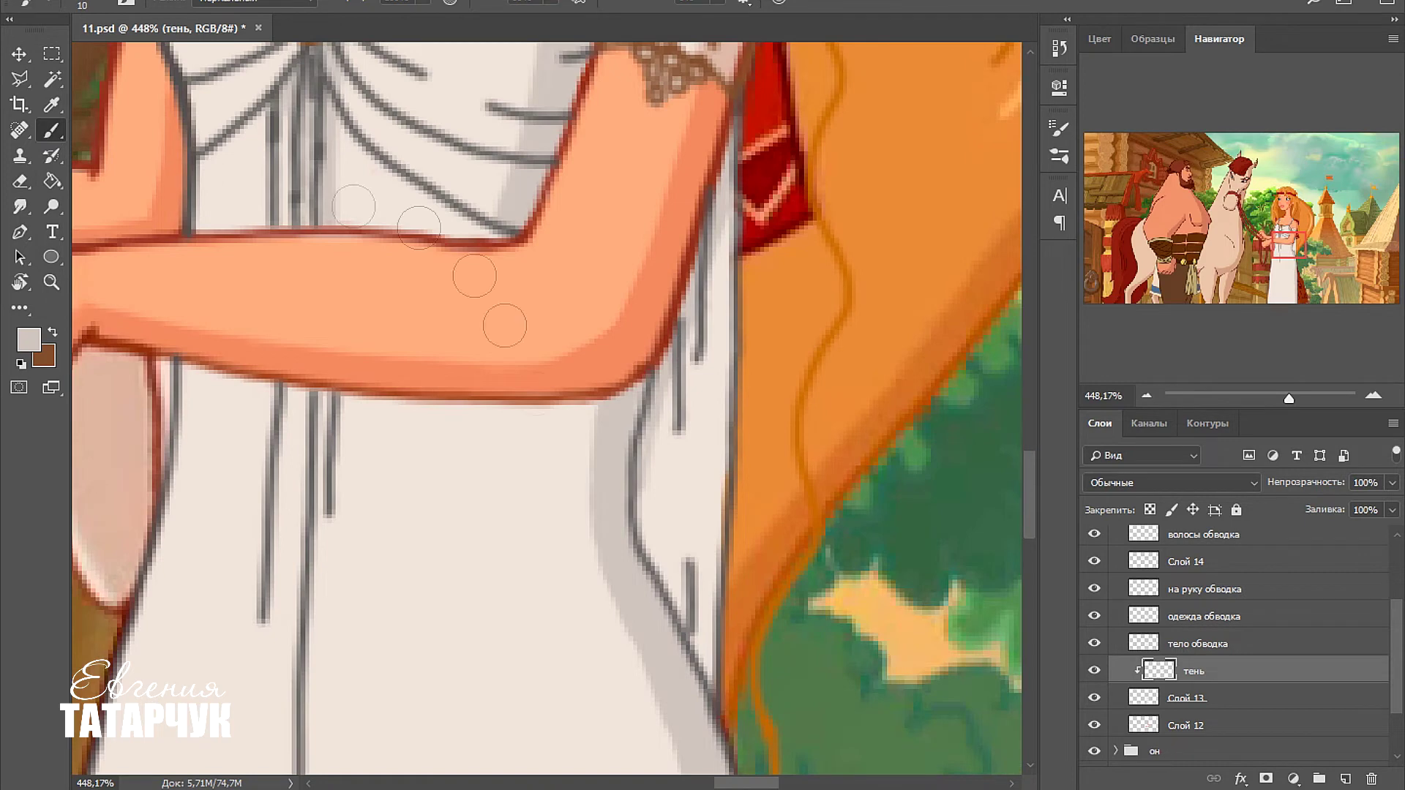
left_click_drag(663, 407, 658, 586)
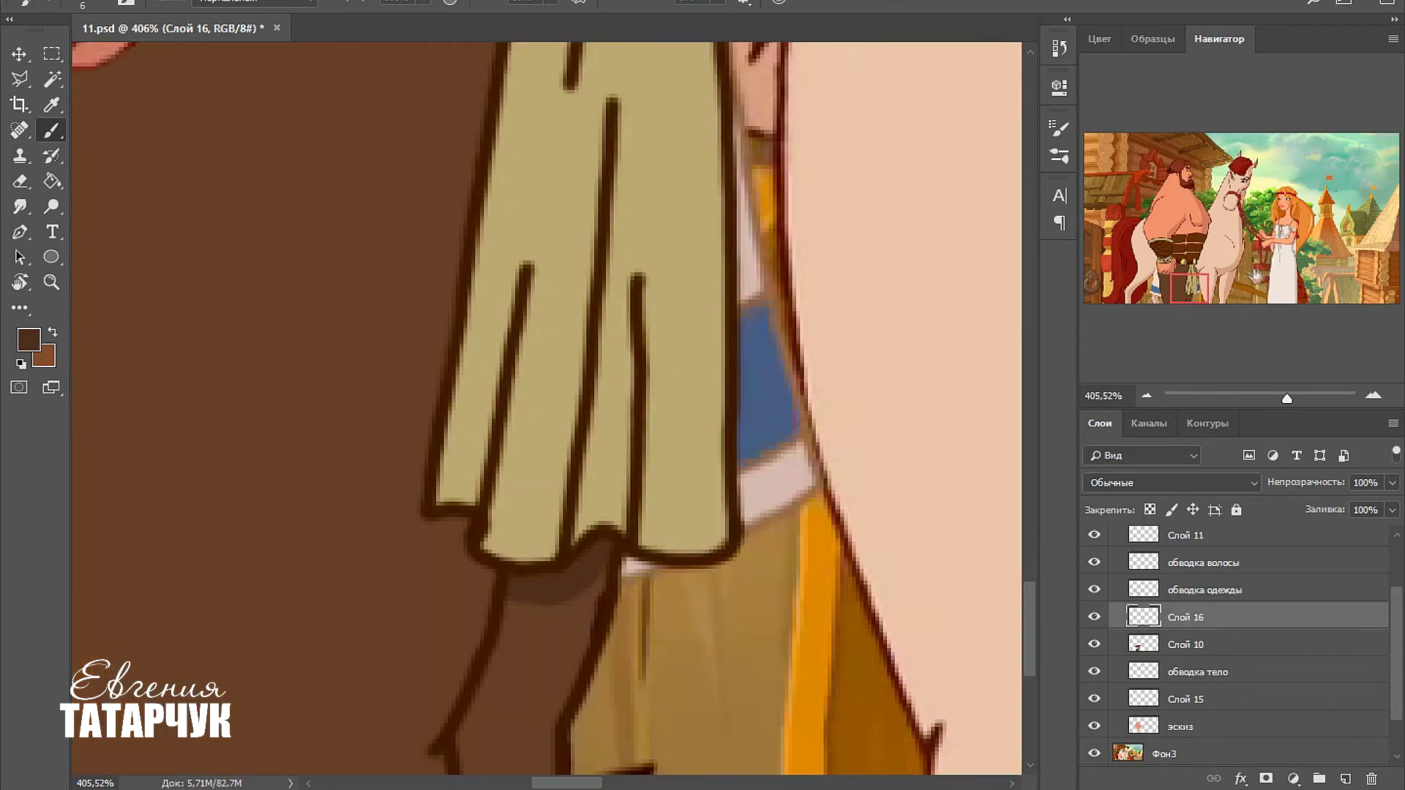
Shade the man's trousers with darker brown beneath the sash and around the fist on the Слой 16 layer.
mouse_move(621, 673)
left_mouse_down()
mouse_move(649, 555)
mouse_move(593, 750)
mouse_move(611, 673)
left_mouse_up()
mouse_move(504, 523)
left_mouse_down()
mouse_move(447, 681)
mouse_move(508, 559)
mouse_move(501, 611)
mouse_move(464, 668)
left_mouse_up()
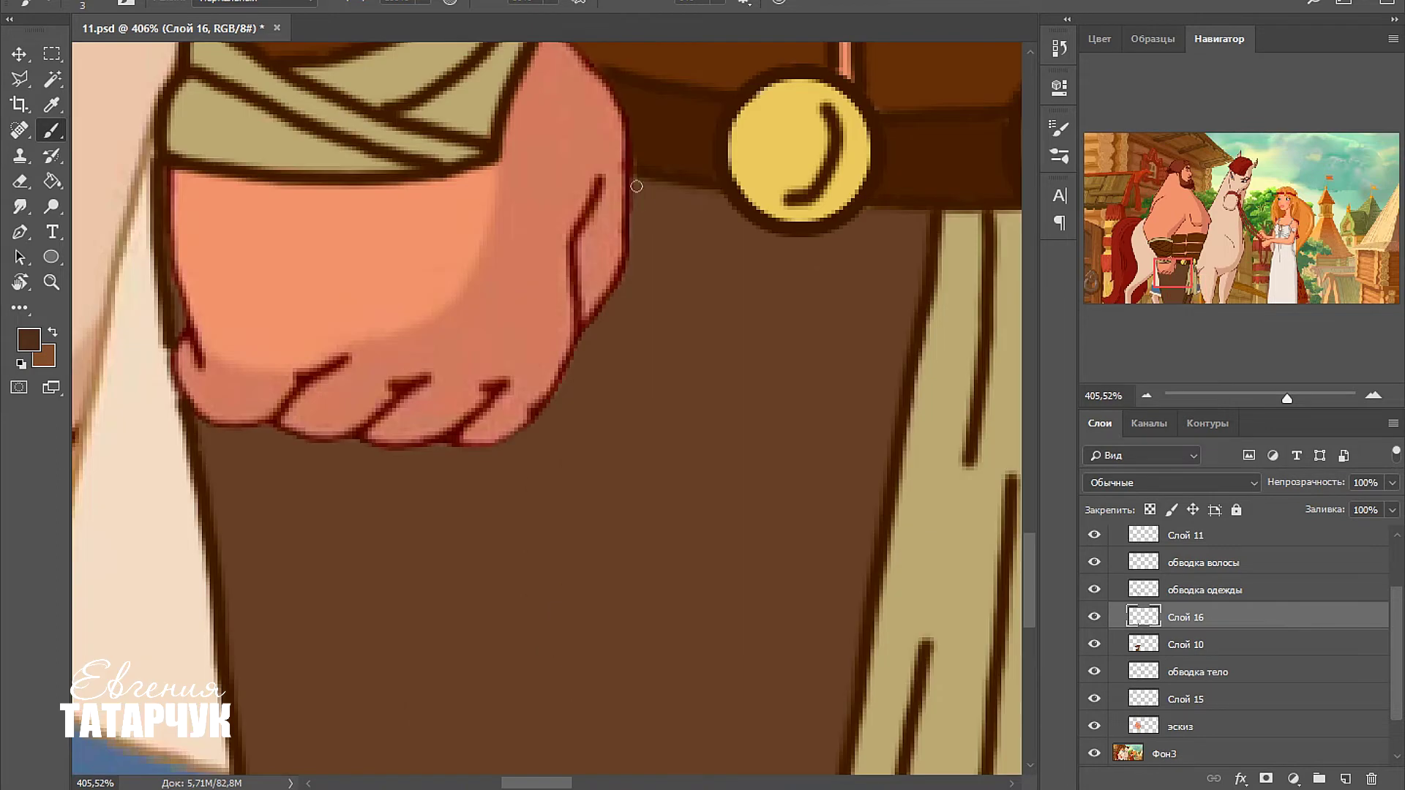
mouse_move(637, 188)
left_mouse_down()
mouse_move(652, 188)
mouse_move(644, 260)
mouse_move(578, 380)
mouse_move(534, 439)
mouse_move(439, 512)
left_mouse_up()
key("r")
mouse_move(413, 86)
left_mouse_down()
mouse_move(412, 161)
mouse_move(429, 162)
mouse_move(431, 203)
mouse_move(417, 214)
mouse_move(442, 236)
mouse_move(439, 219)
mouse_move(464, 314)
left_mouse_up()
key("Escape")
key("bracketright")
mouse_move(594, 350)
left_mouse_down()
mouse_move(450, 478)
mouse_move(471, 473)
mouse_move(427, 491)
mouse_move(565, 501)
mouse_move(577, 482)
mouse_move(636, 468)
left_mouse_up()
Shade the top of the man's sash under the belt and its outer edge with dark khaki on the Слой 17 layer.
key("bracketleft")
mouse_move(578, 120)
left_mouse_down()
mouse_move(483, 142)
mouse_move(472, 113)
left_mouse_up()
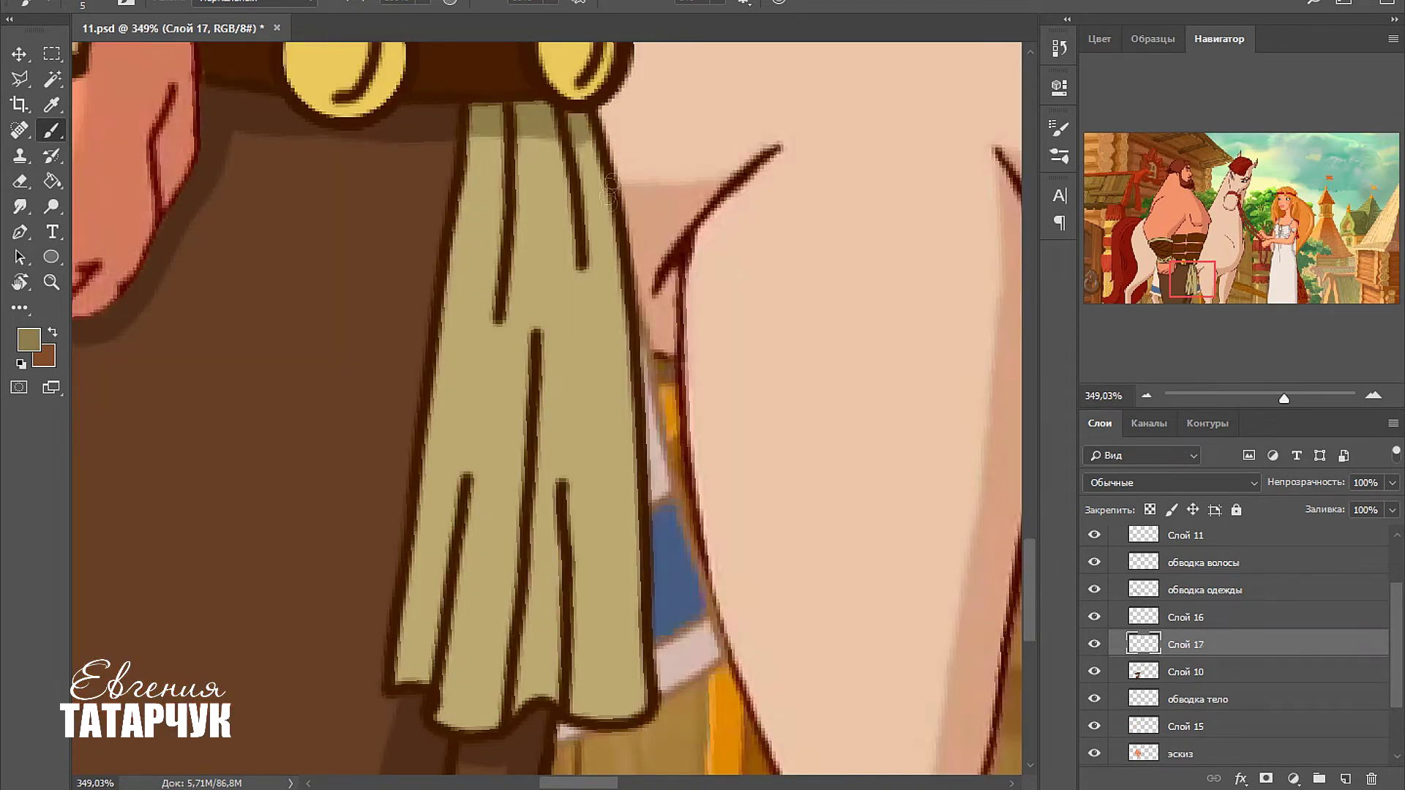
mouse_move(585, 139)
left_mouse_down()
mouse_move(638, 706)
mouse_move(624, 256)
left_mouse_up()
Shade the inner folds of the man's sash with dark khaki using a finer brush.
key("bracketleft")
key("bracketleft")
key("bracketleft")
key("bracketleft")
key("bracketleft")
key("bracketleft")
left_click_drag(522, 706, 536, 464)
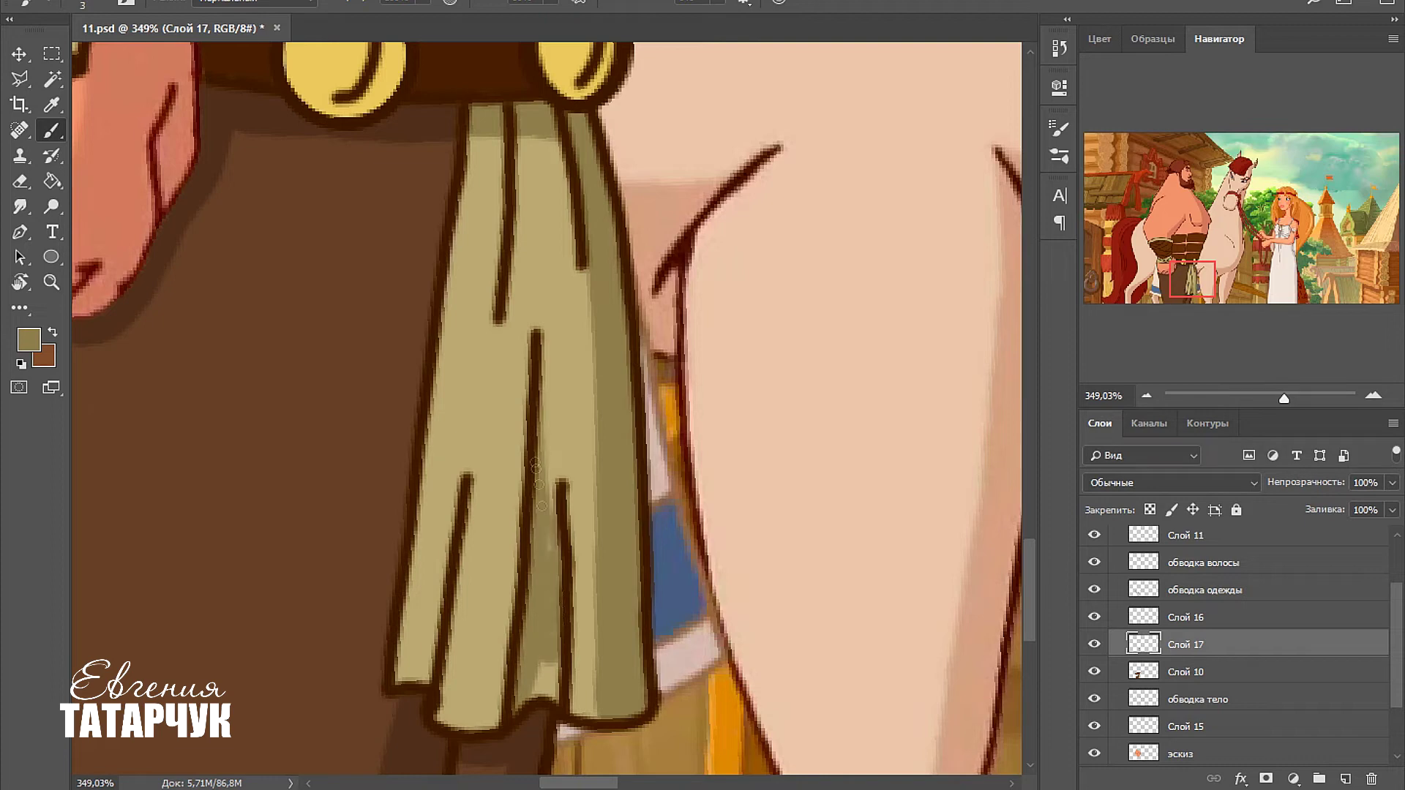
mouse_move(440, 563)
left_mouse_down()
mouse_move(417, 676)
mouse_move(452, 505)
left_mouse_up()
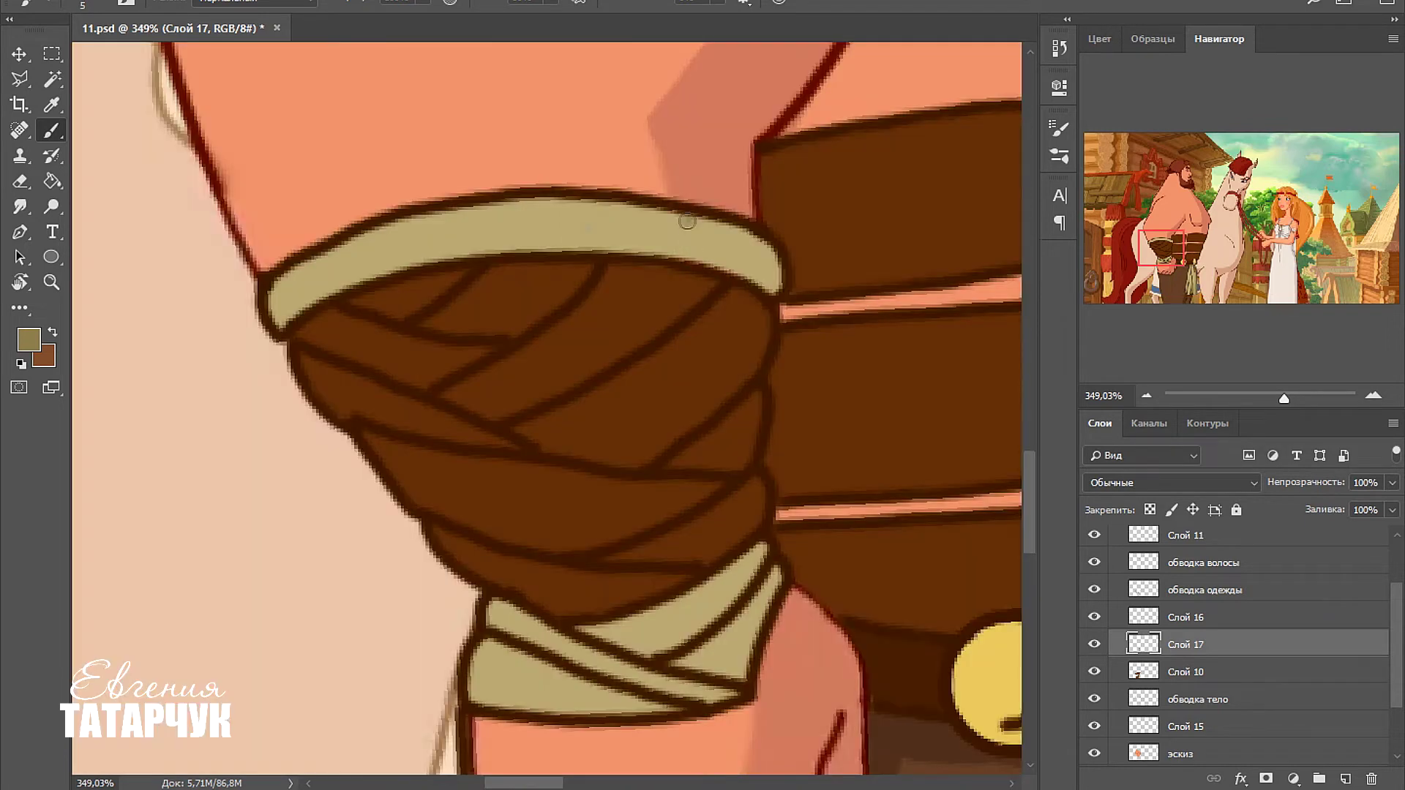
Shade the right side of the man's bracer, with dark khaki on the cuffs and dark brown on the leather wrappings.
mouse_move(684, 219)
left_mouse_down()
mouse_move(744, 246)
mouse_move(772, 286)
left_mouse_up()
mouse_move(703, 594)
left_mouse_down()
mouse_move(752, 562)
mouse_move(724, 659)
mouse_move(761, 622)
left_mouse_up()
left_click(680, 273, "alt")
mouse_move(680, 273)
left_mouse_down()
mouse_move(685, 409)
mouse_move(707, 546)
mouse_move(705, 295)
mouse_move(727, 294)
mouse_move(716, 467)
mouse_move(748, 429)
mouse_move(711, 539)
left_mouse_up()
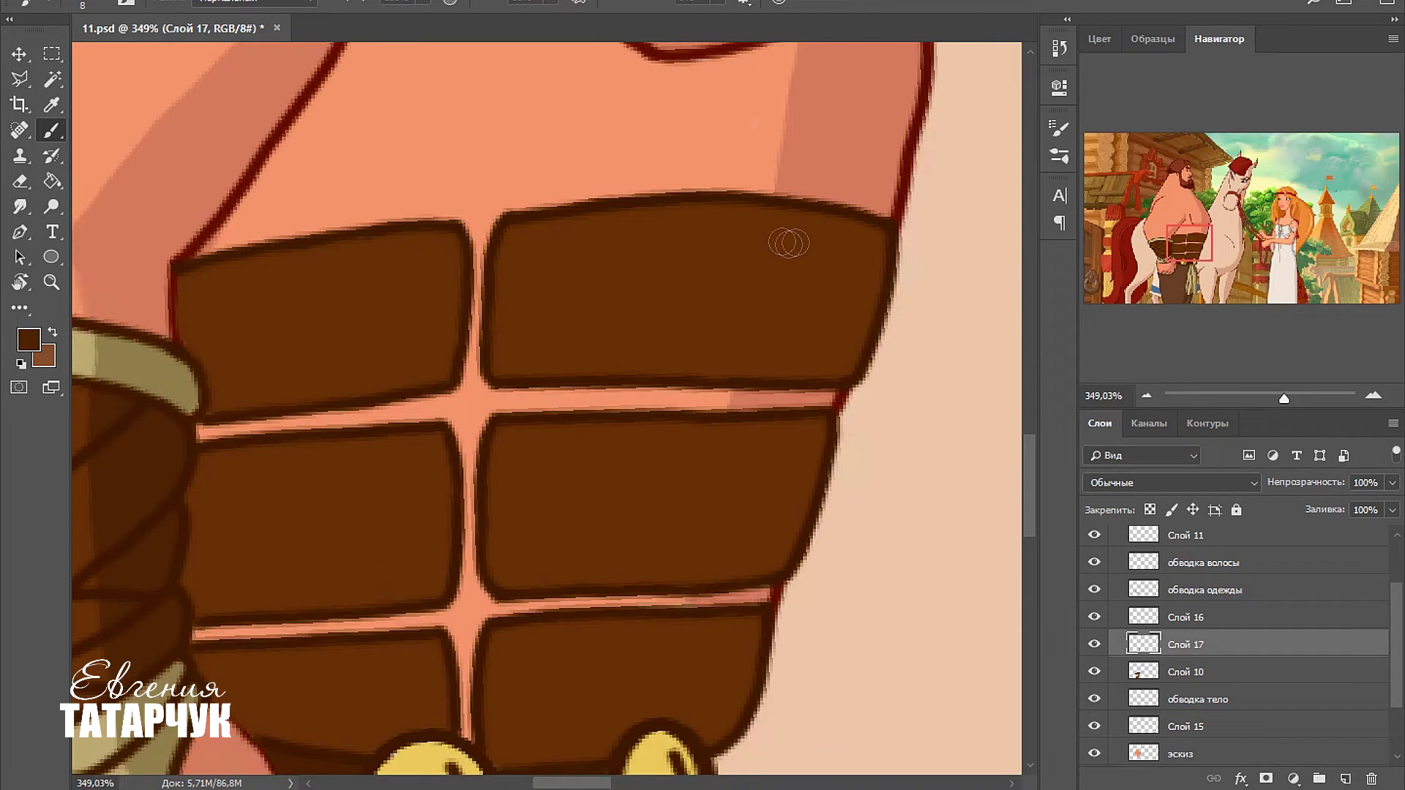
Shade the right ends of the man's leather armor plates with dark brown on the Слой 17 layer.
mouse_move(789, 243)
left_mouse_down()
mouse_move(802, 226)
mouse_move(862, 276)
mouse_move(849, 362)
left_mouse_up()
mouse_move(753, 430)
left_mouse_down()
mouse_move(784, 517)
mouse_move(764, 559)
mouse_move(717, 421)
mouse_move(701, 542)
left_mouse_up()
scroll(754, 533, "down", 3)
key("[")
mouse_move(376, 513)
left_mouse_down()
mouse_move(401, 455)
mouse_move(398, 507)
left_mouse_up()
mouse_move(392, 266)
left_mouse_down()
mouse_move(428, 359)
mouse_move(410, 391)
left_mouse_up()
scroll(393, 281, "up", 3)
left_click_drag(393, 281, 421, 420)
key("[")
Shade the leather strap beside the gold studs with a very dark brown, adjusting the foreground color.
scroll(637, 433, "down", 5)
mouse_move(637, 432)
left_mouse_down()
mouse_move(630, 480)
mouse_move(621, 437)
mouse_move(541, 445)
left_mouse_up()
left_click_drag(388, 426, 382, 479)
left_click(29, 339)
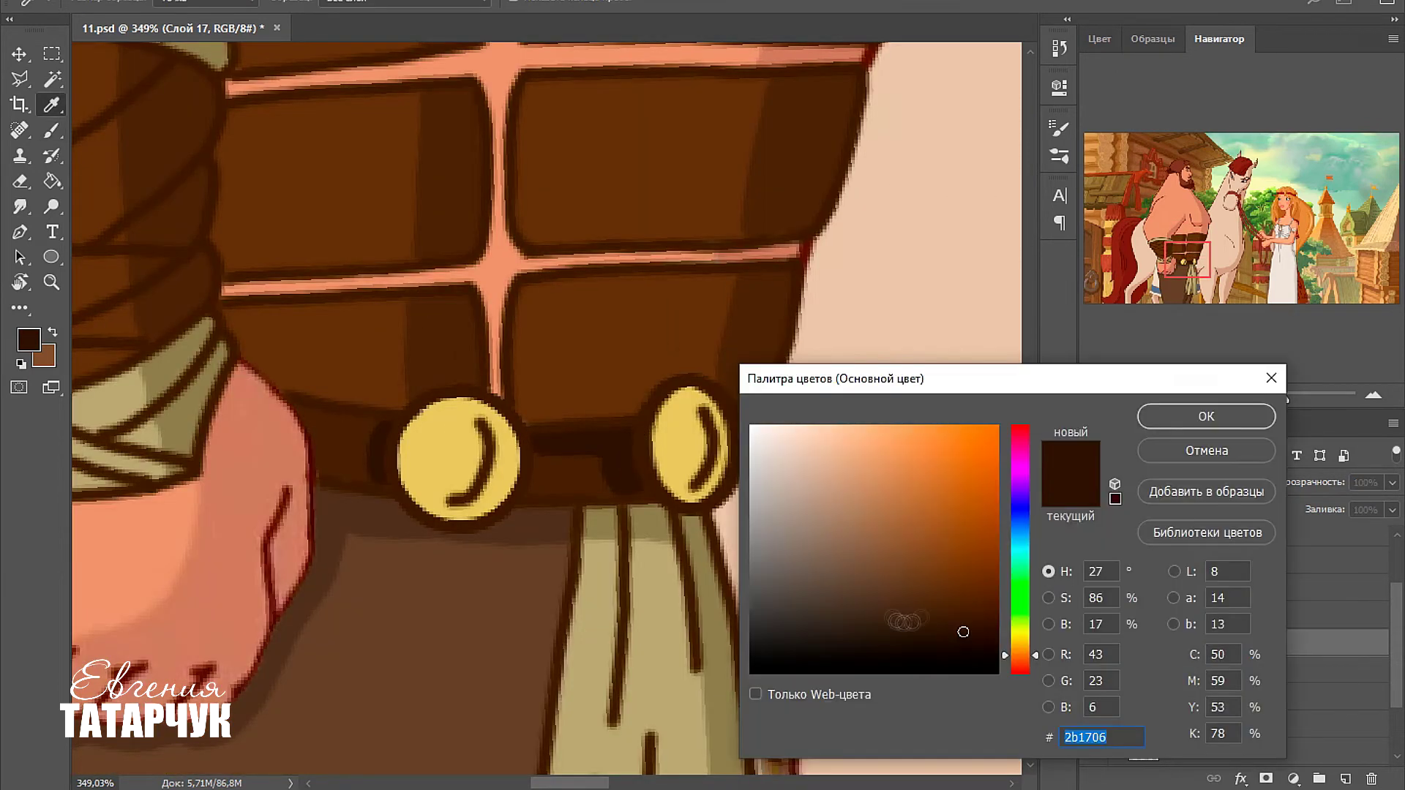
key("Return")
left_click(33, 346)
key("Return")
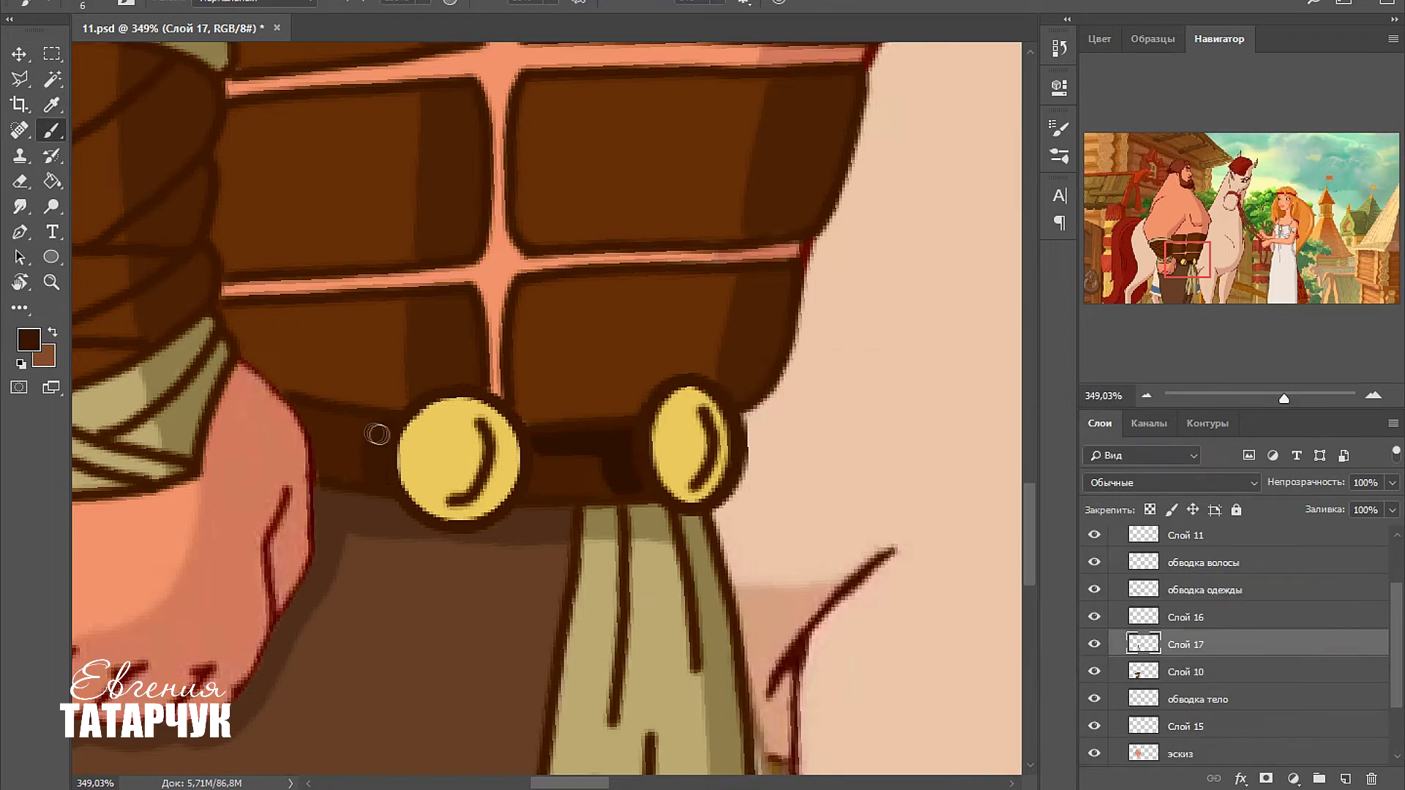
key("ctrl+z")
Add new layers above the clothing and shade the gold belt studs with dark gold.
key("ctrl+shift+alt+n")
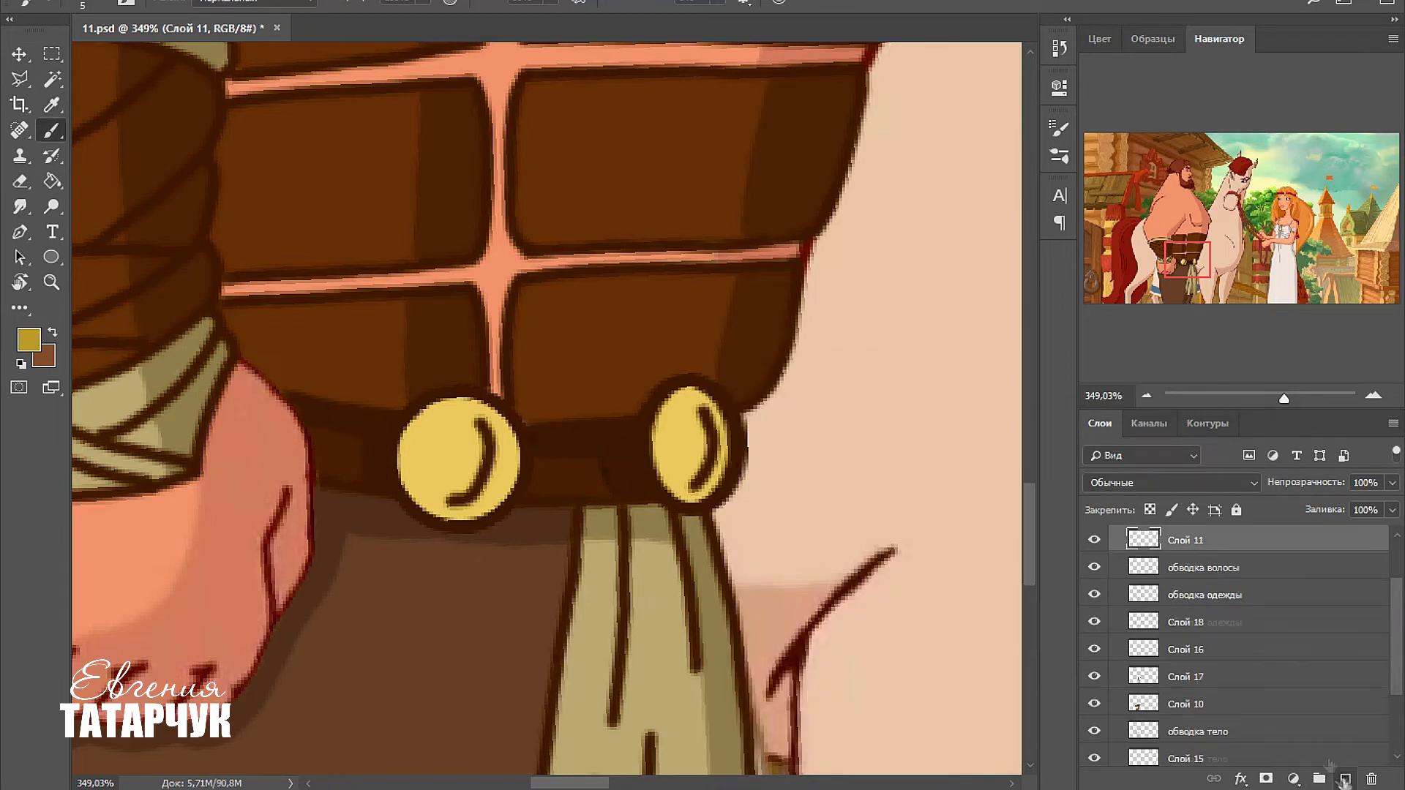
key("ctrl+shift+alt+n")
left_click_drag(487, 410, 498, 426)
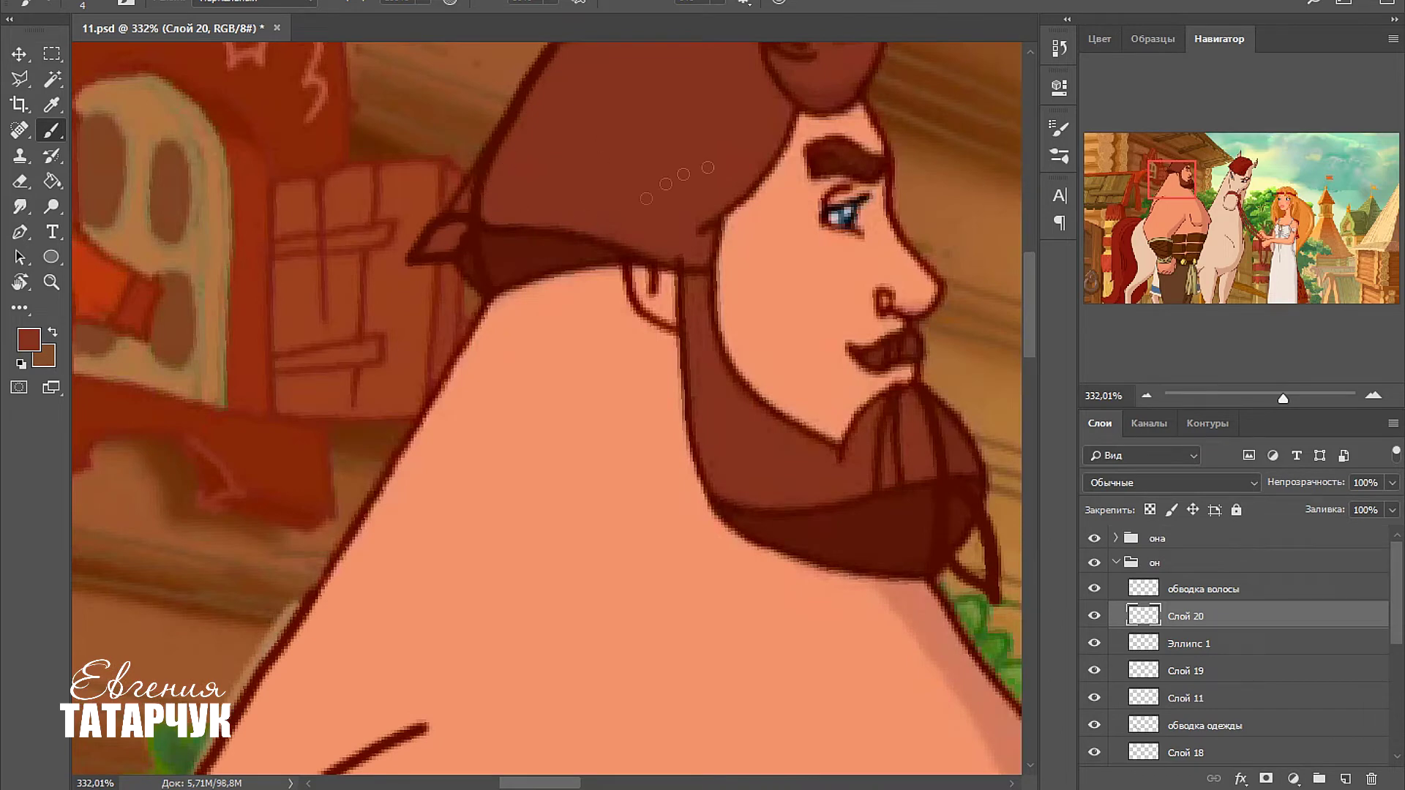
Fill the tip of the man's beard with reddish brown on the Слой 20 layer.
left_click_drag(958, 512, 705, 442)
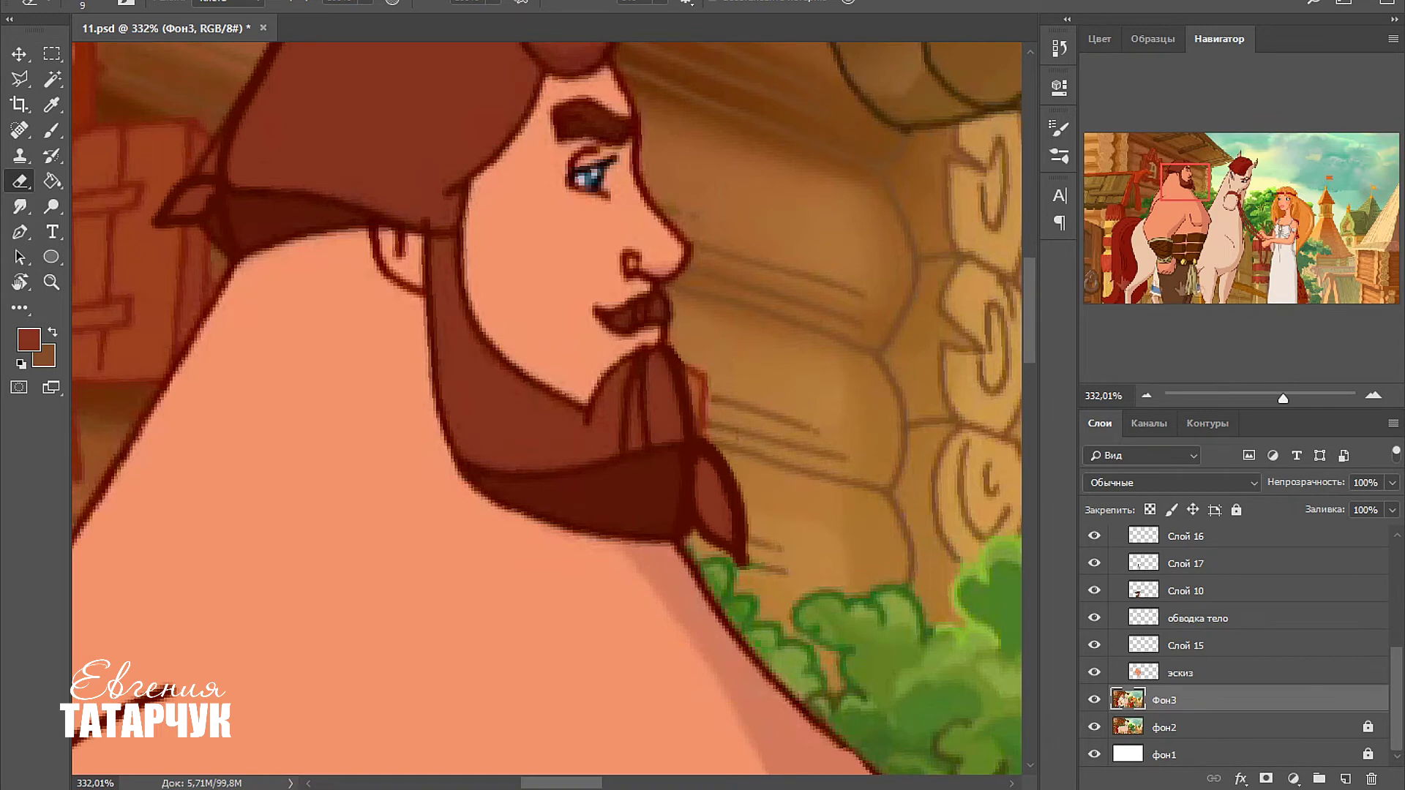
left_click_drag(1191, 183, 1176, 172)
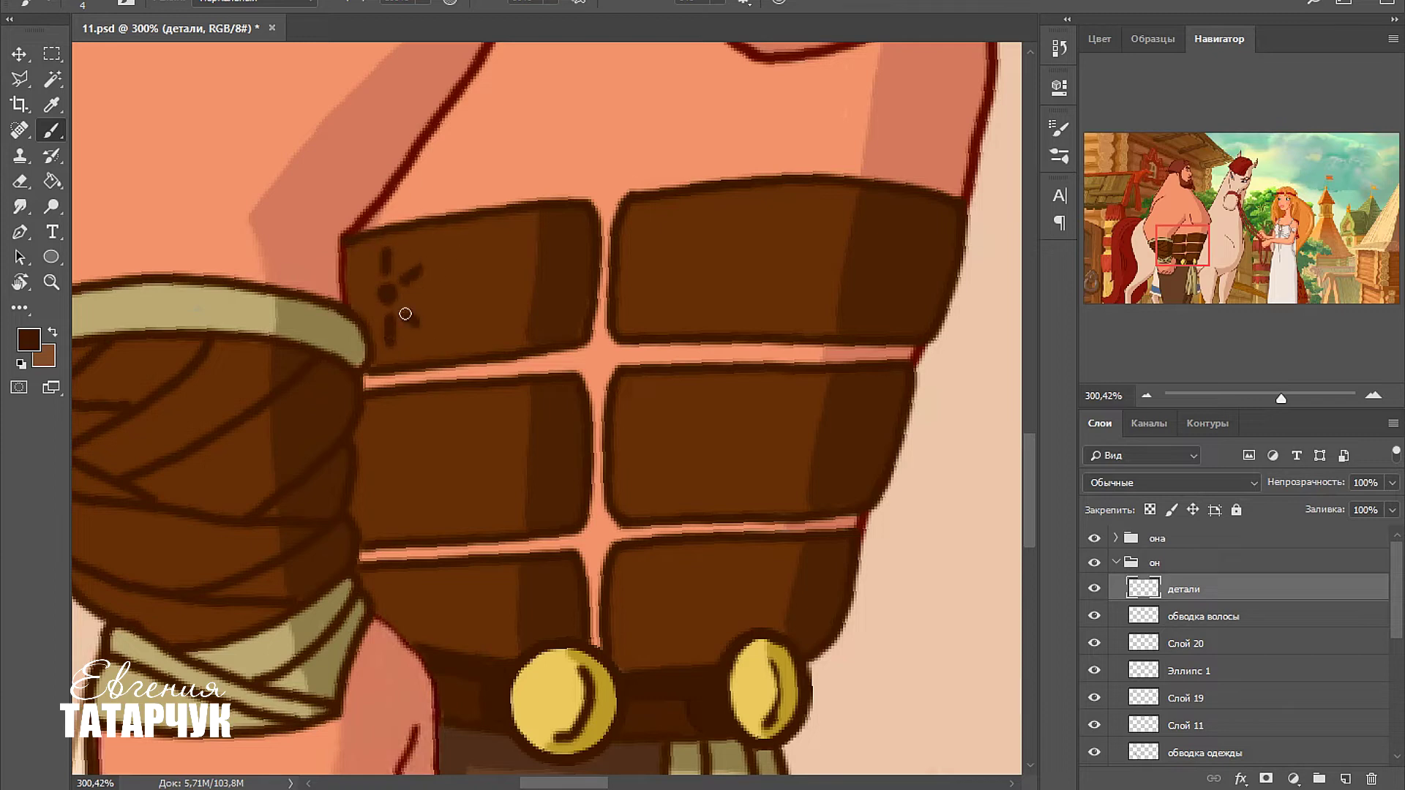
Finish the dark brown dot-and-rays ornament on the upper left armor plate on the детали layer.
scroll(281, 326, "up", 5)
key("ctrl+z")
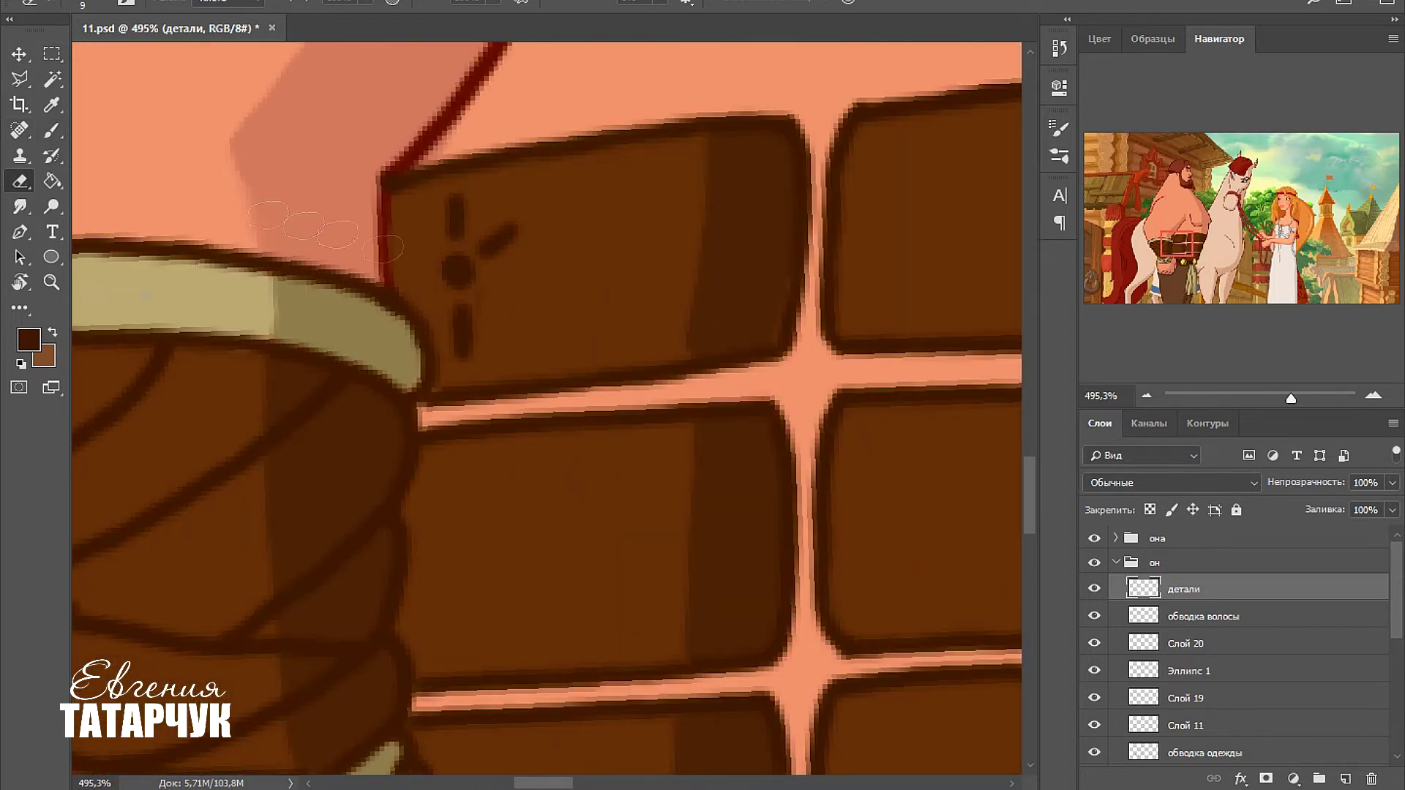
left_click_drag(491, 296, 516, 316)
mouse_move(398, 228)
left_mouse_down()
mouse_move(424, 252)
mouse_move(406, 298)
left_mouse_up()
Draw a dark brown dot surrounded by short rays on the middle left armor plate.
left_click(463, 554)
left_click_drag(468, 472, 470, 512)
left_click_drag(463, 604, 465, 641)
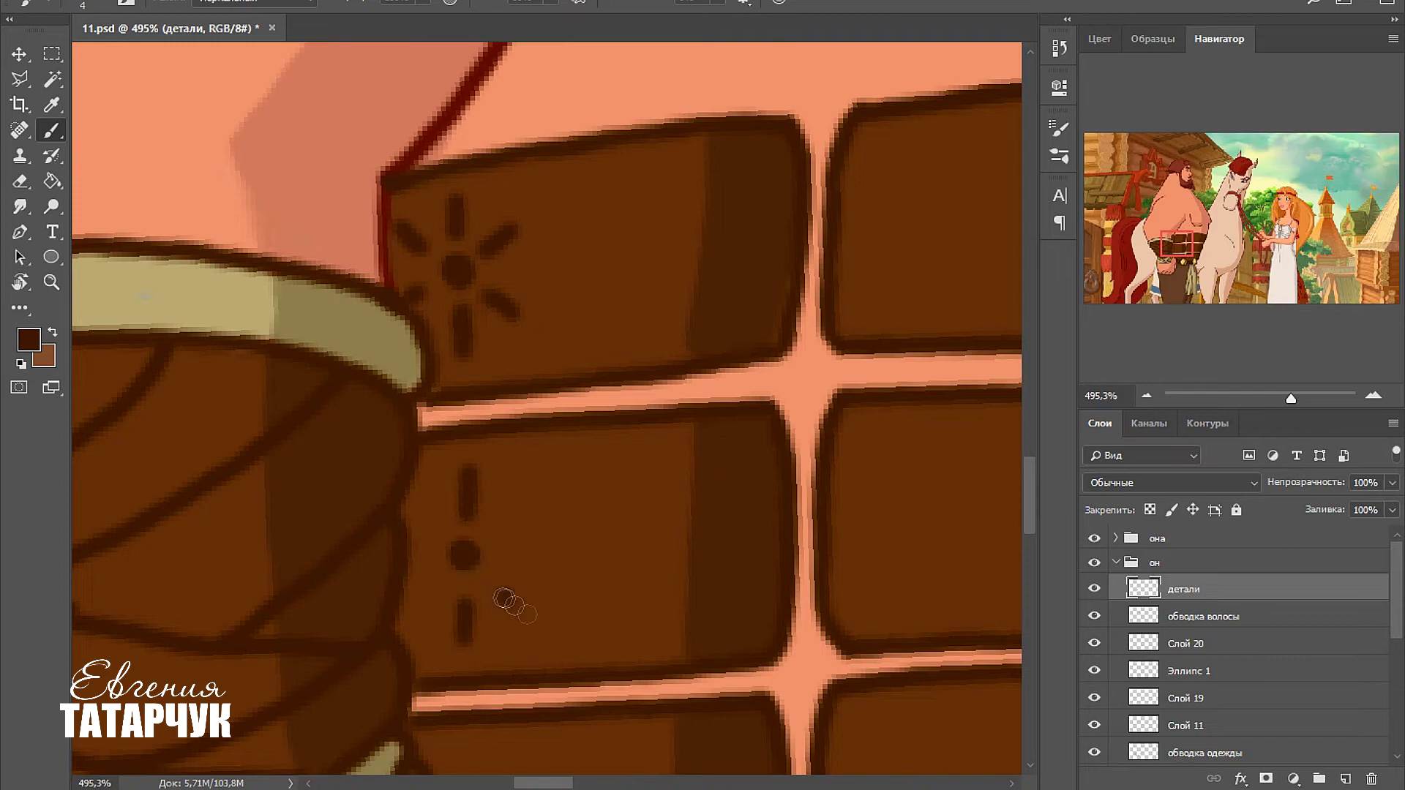
left_click_drag(542, 497, 505, 534)
left_click_drag(503, 595, 534, 620)
left_click_drag(441, 586, 414, 616)
Draw a dark brown dot with short rays on the lower left armor plate.
scroll(486, 407, "down", 5)
left_click(483, 403)
left_click_drag(485, 343, 485, 380)
mouse_move(540, 367)
left_mouse_down()
mouse_move(512, 392)
mouse_move(541, 443)
left_mouse_up()
Draw a dark brown dot surrounded by short rays on the upper right armor plate.
left_click_drag(1176, 257, 1191, 241)
left_click(666, 311)
left_click_drag(675, 212, 674, 260)
left_click_drag(581, 232, 613, 271)
left_click_drag(754, 252, 721, 278)
left_click_drag(614, 349, 571, 388)
left_click_drag(720, 357, 765, 392)
left_click_drag(662, 366, 658, 421)
Draw a dark brown dot surrounded by short rays on the middle right armor plate.
left_click(618, 619)
left_click_drag(640, 523, 631, 566)
left_click_drag(625, 663, 622, 710)
left_click_drag(649, 658, 681, 705)
left_click_drag(579, 634, 534, 665)
left_click_drag(562, 532, 600, 580)
left_click_drag(717, 560, 674, 589)
Add short dark brown ray strokes to the ornament on the lower right armor plate.
mouse_move(1195, 240)
left_mouse_down()
mouse_move(1191, 256)
mouse_move(1184, 244)
left_mouse_up()
left_click_drag(656, 208, 655, 241)
left_click_drag(647, 278, 648, 311)
left_click_drag(604, 542, 615, 582)
left_click_drag(564, 589, 564, 627)
left_click_drag(1184, 243, 1187, 253)
left_click_drag(515, 370, 538, 414)
Draw crossed dark brown stitches over both horizontal gaps between the right column of armor plates.
left_click_drag(1186, 251, 1196, 248)
left_click_drag(439, 494, 486, 567)
left_click_drag(494, 483, 428, 574)
left_click_drag(619, 483, 647, 531)
left_click_drag(658, 515, 607, 523)
left_click_drag(417, 187, 490, 278)
left_click_drag(505, 179, 435, 260)
left_click_drag(691, 194, 731, 259)
left_click_drag(739, 219, 691, 252)
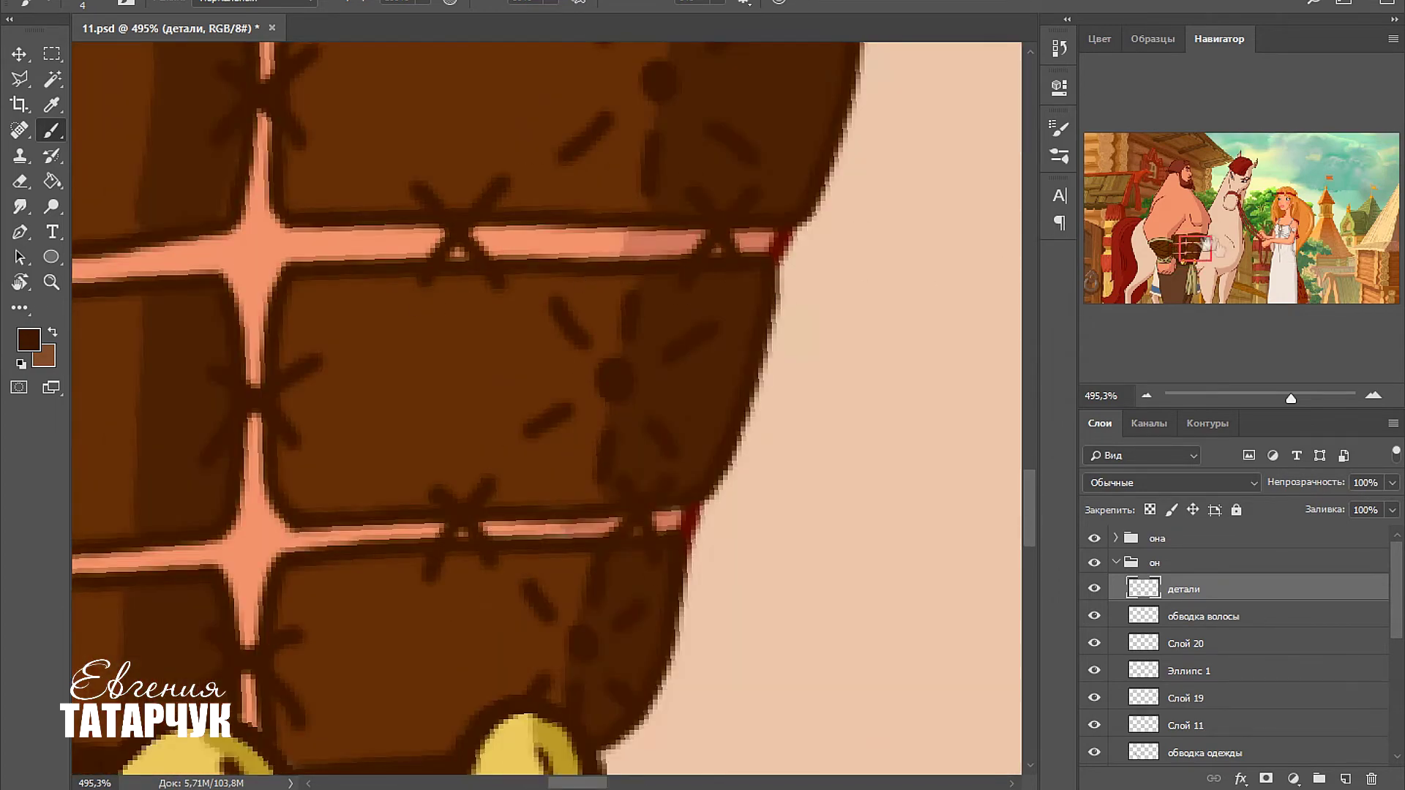
Draw crossed dark brown stitches over the horizontal gaps between the left column of armor plates.
left_click_drag(710, 238, 757, 289)
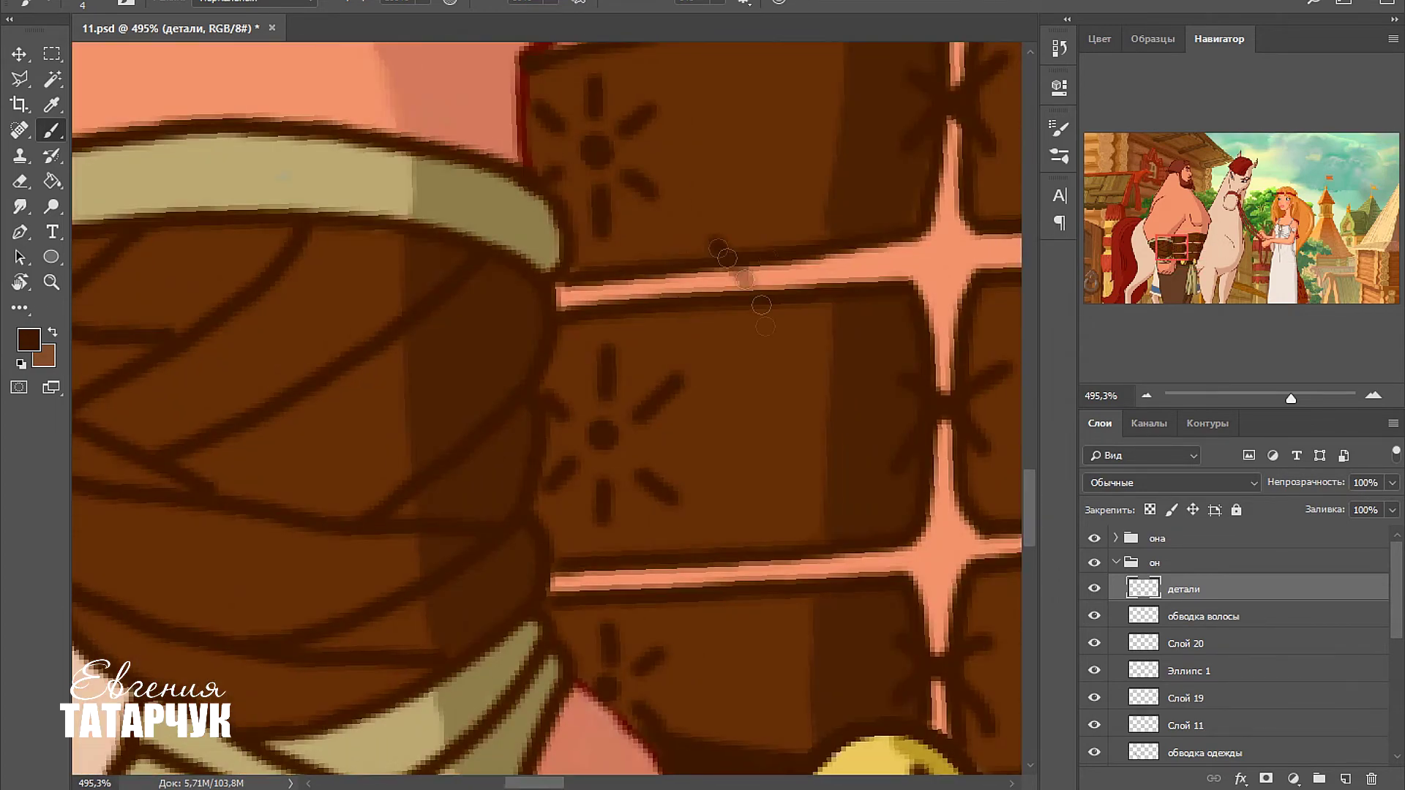
left_click_drag(772, 237, 710, 329)
left_click_drag(739, 559, 797, 637)
left_click_drag(805, 519, 695, 622)
left_click_drag(542, 526, 604, 597)
left_click_drag(567, 578, 534, 637)
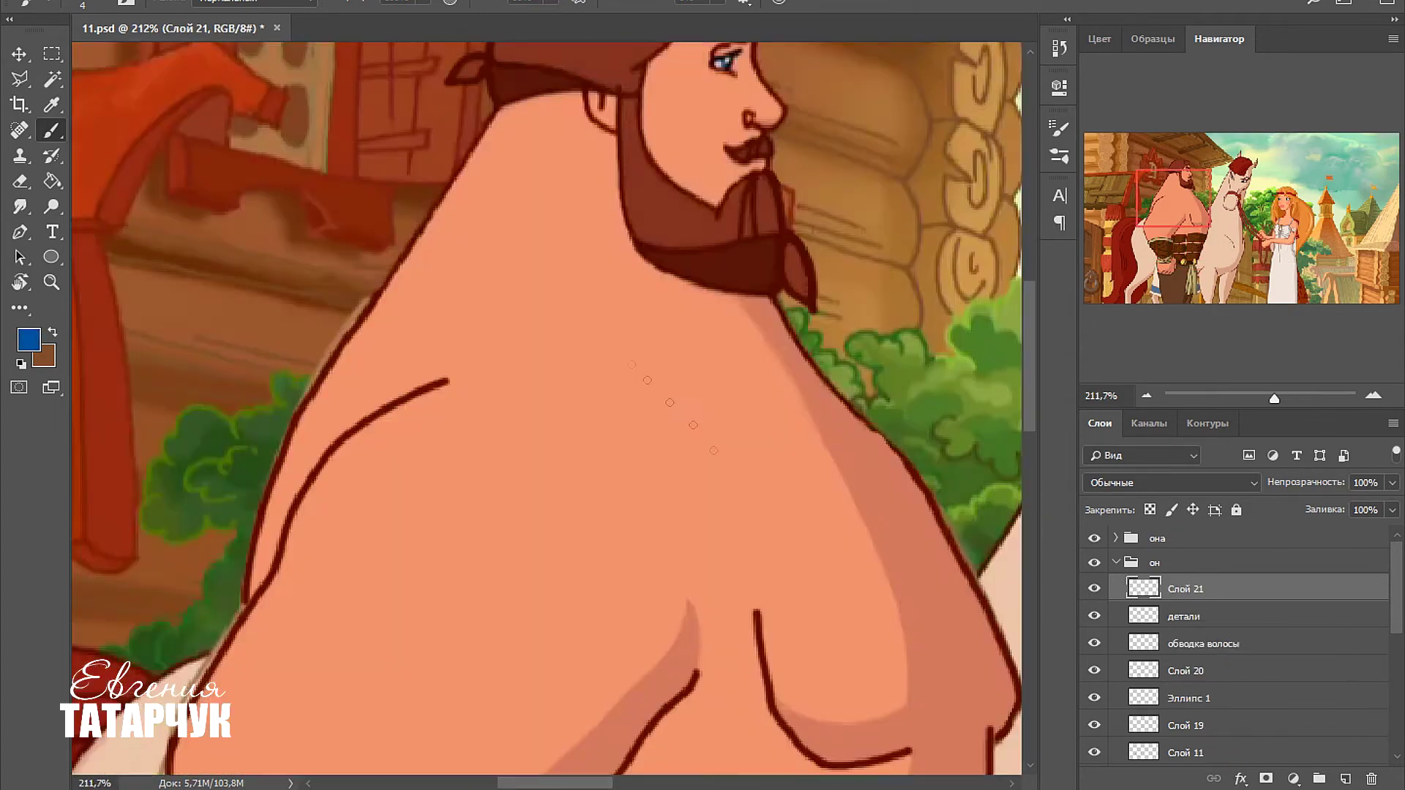
Outline a wavy blue band across the man's shoulder and chest on the Слой 21 layer.
mouse_move(835, 593)
left_mouse_down()
mouse_move(699, 479)
mouse_move(414, 376)
mouse_move(302, 417)
left_mouse_up()
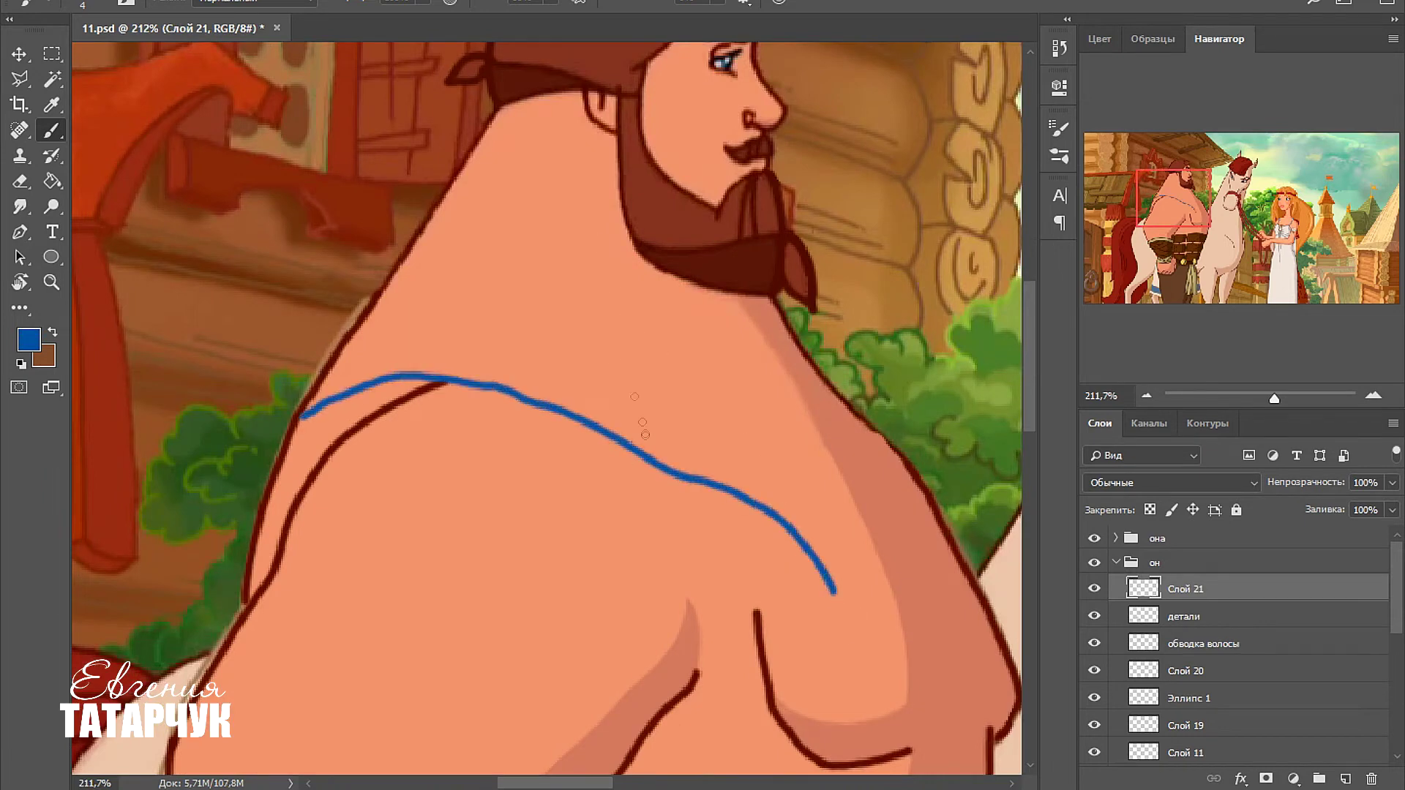
mouse_move(845, 622)
left_mouse_down()
mouse_move(515, 358)
mouse_move(341, 361)
left_mouse_up()
left_click_drag(808, 498, 545, 357)
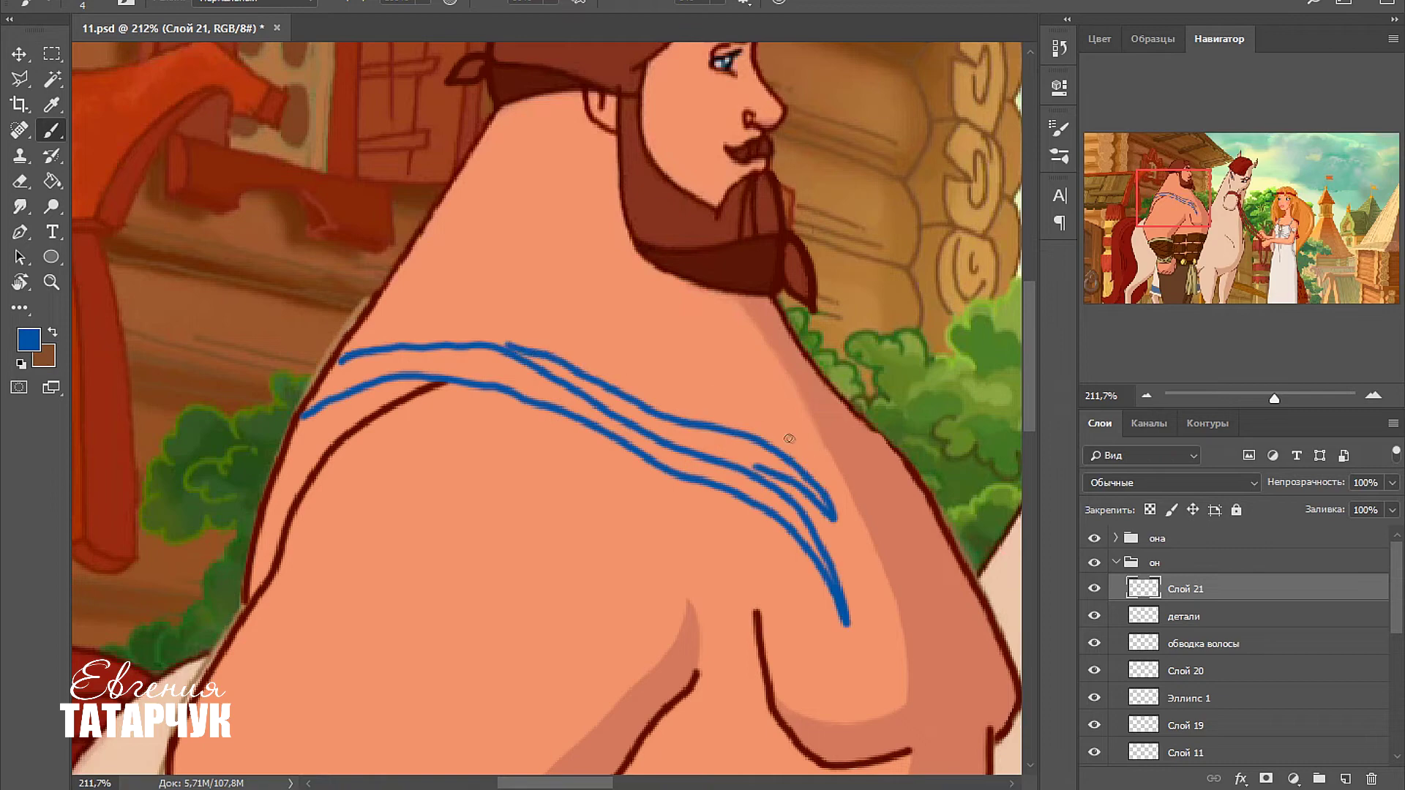
Fill the wavy band across the man's shoulder and chest with solid blue, including its tapered ends.
key("r")
mouse_move(105, 231)
left_mouse_down()
mouse_move(307, 183)
mouse_move(512, 189)
mouse_move(498, 311)
mouse_move(503, 250)
left_mouse_up()
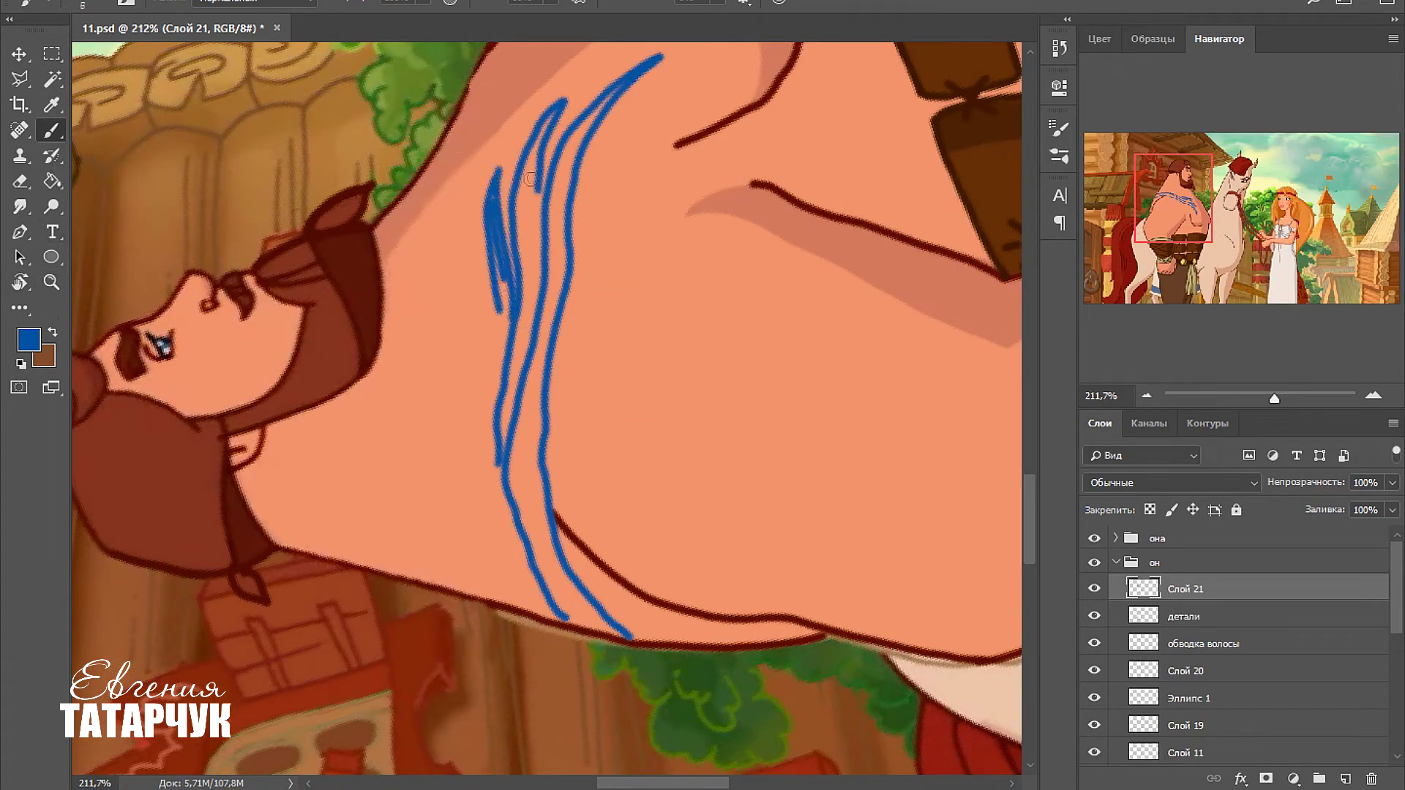
mouse_move(495, 337)
left_mouse_down()
mouse_move(504, 307)
mouse_move(512, 468)
mouse_move(533, 482)
left_mouse_up()
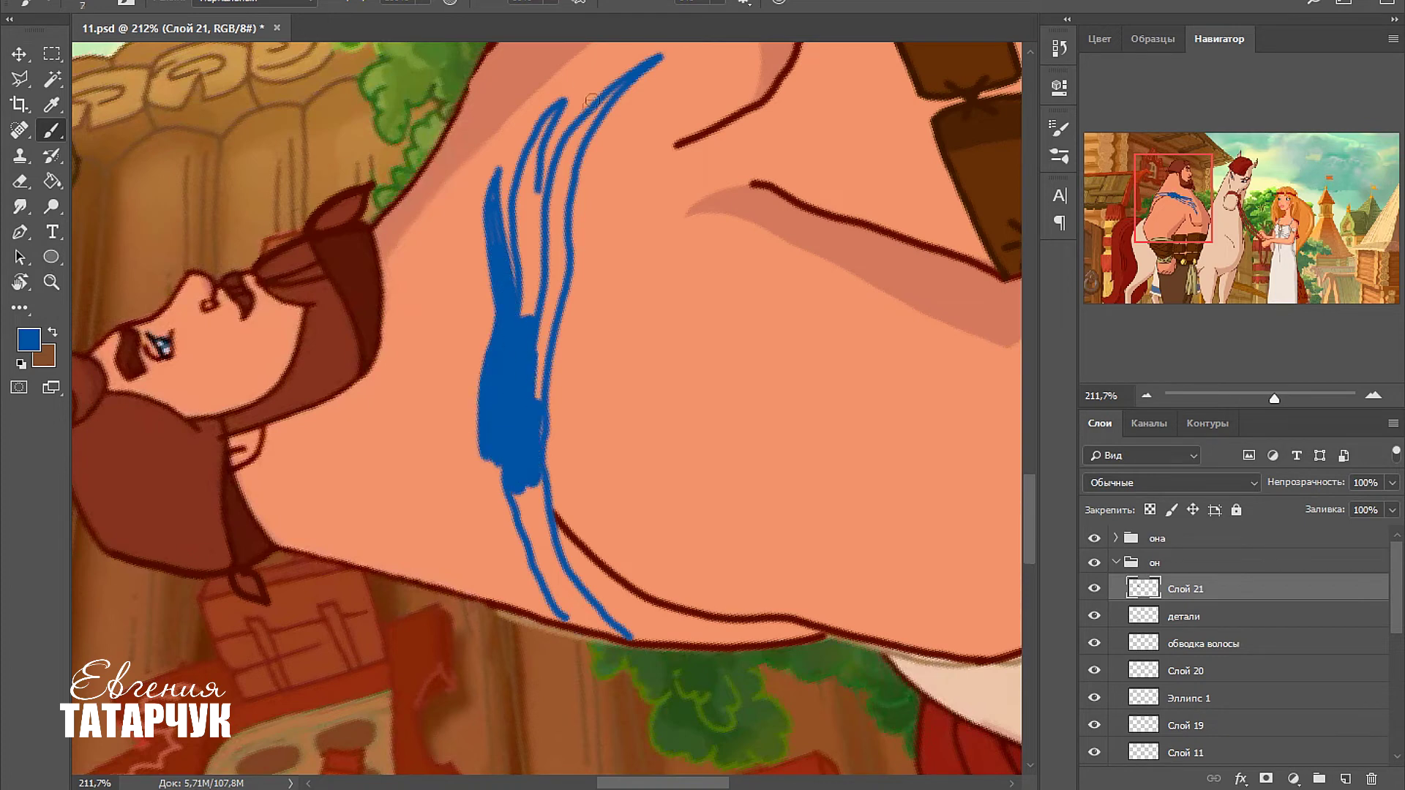
left_click_drag(533, 147, 540, 263)
mouse_move(613, 85)
left_mouse_down()
mouse_move(550, 248)
mouse_move(537, 436)
mouse_move(470, 377)
mouse_move(486, 420)
mouse_move(363, 556)
mouse_move(475, 388)
mouse_move(387, 441)
mouse_move(374, 461)
mouse_move(542, 351)
mouse_move(570, 258)
mouse_move(176, 306)
left_mouse_up()
key("r")
key("r")
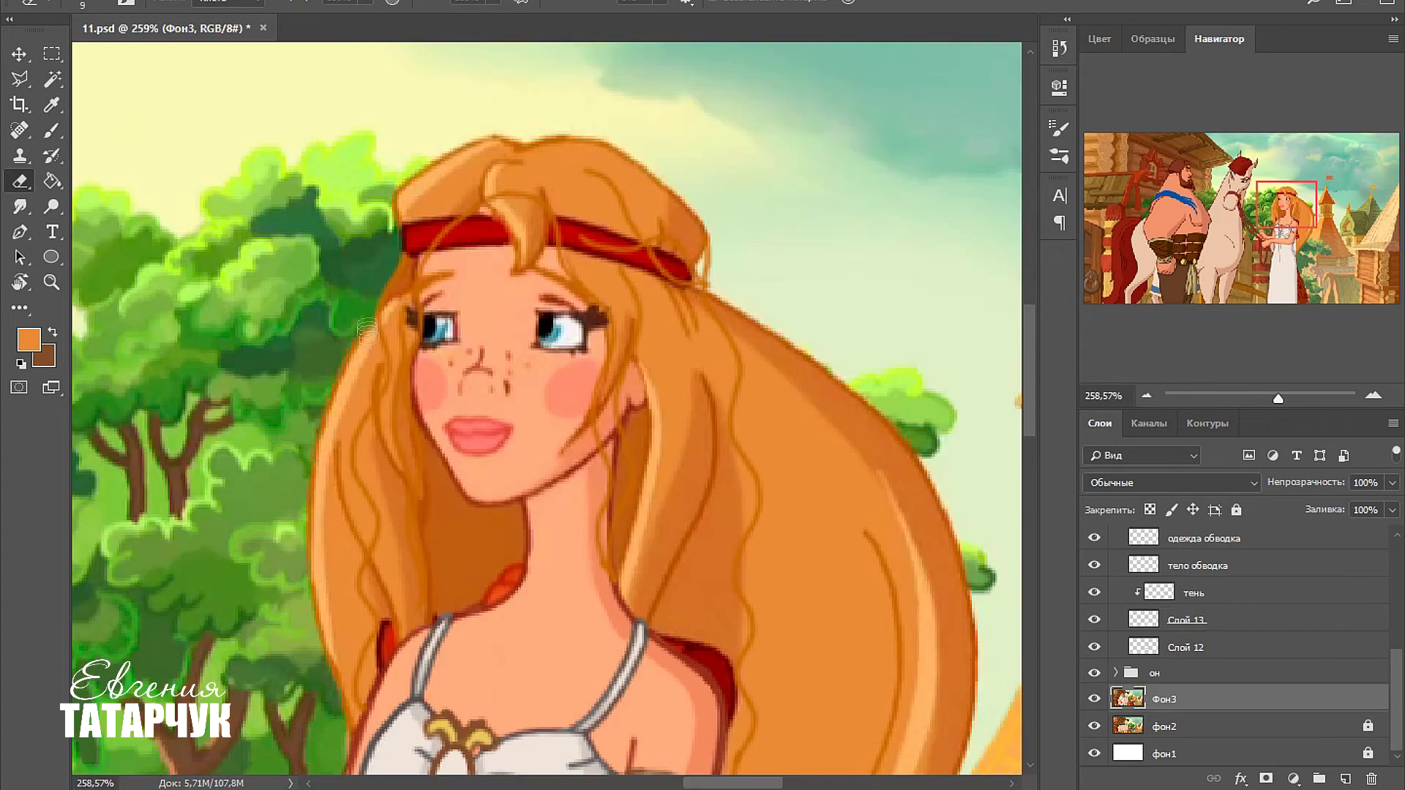
Erase the original hair on the Фон3 layer along the new wavy outlines on both sides of the woman's head.
mouse_move(366, 331)
left_mouse_down()
mouse_move(344, 410)
mouse_move(362, 388)
mouse_move(318, 495)
left_mouse_up()
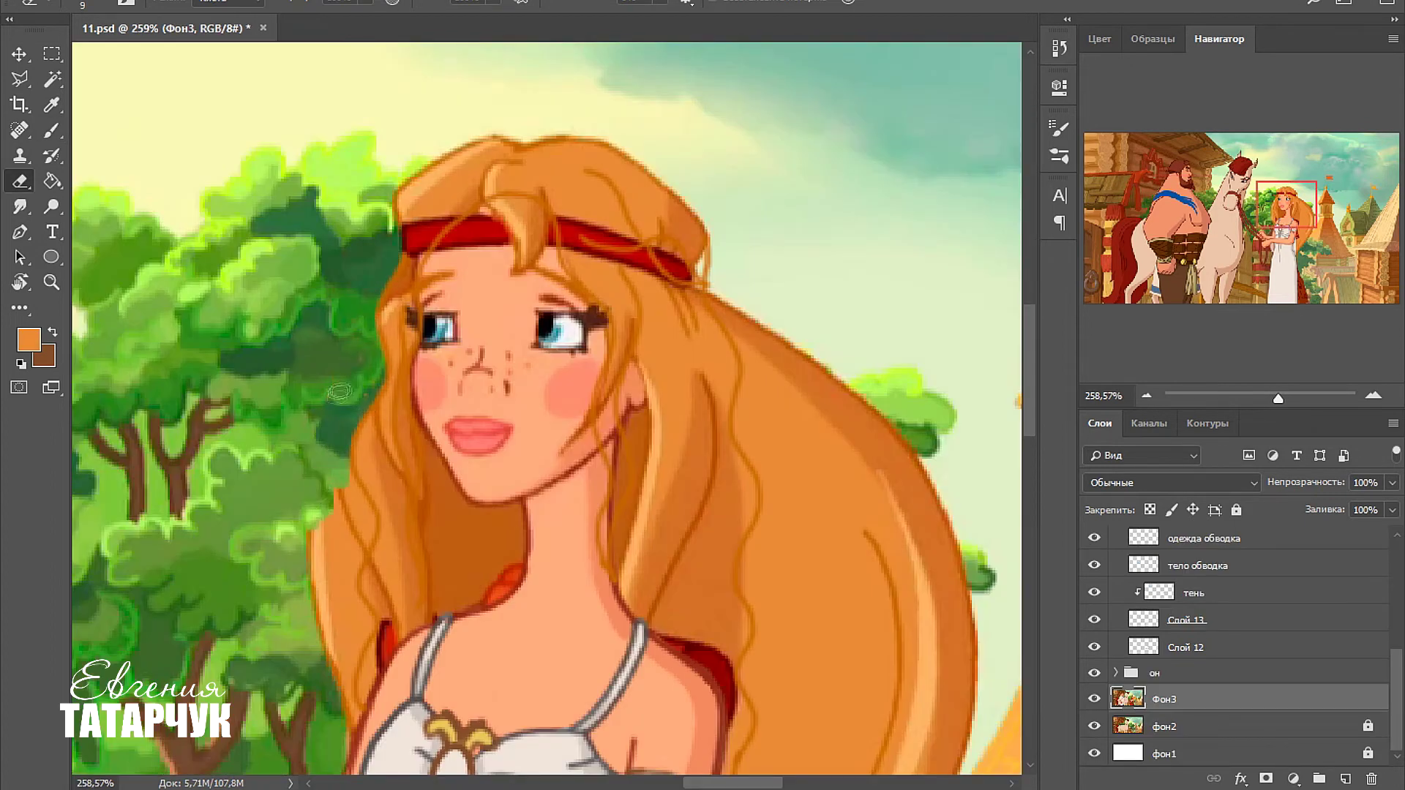
mouse_move(370, 538)
left_mouse_down()
mouse_move(347, 652)
mouse_move(326, 505)
mouse_move(341, 649)
left_mouse_up()
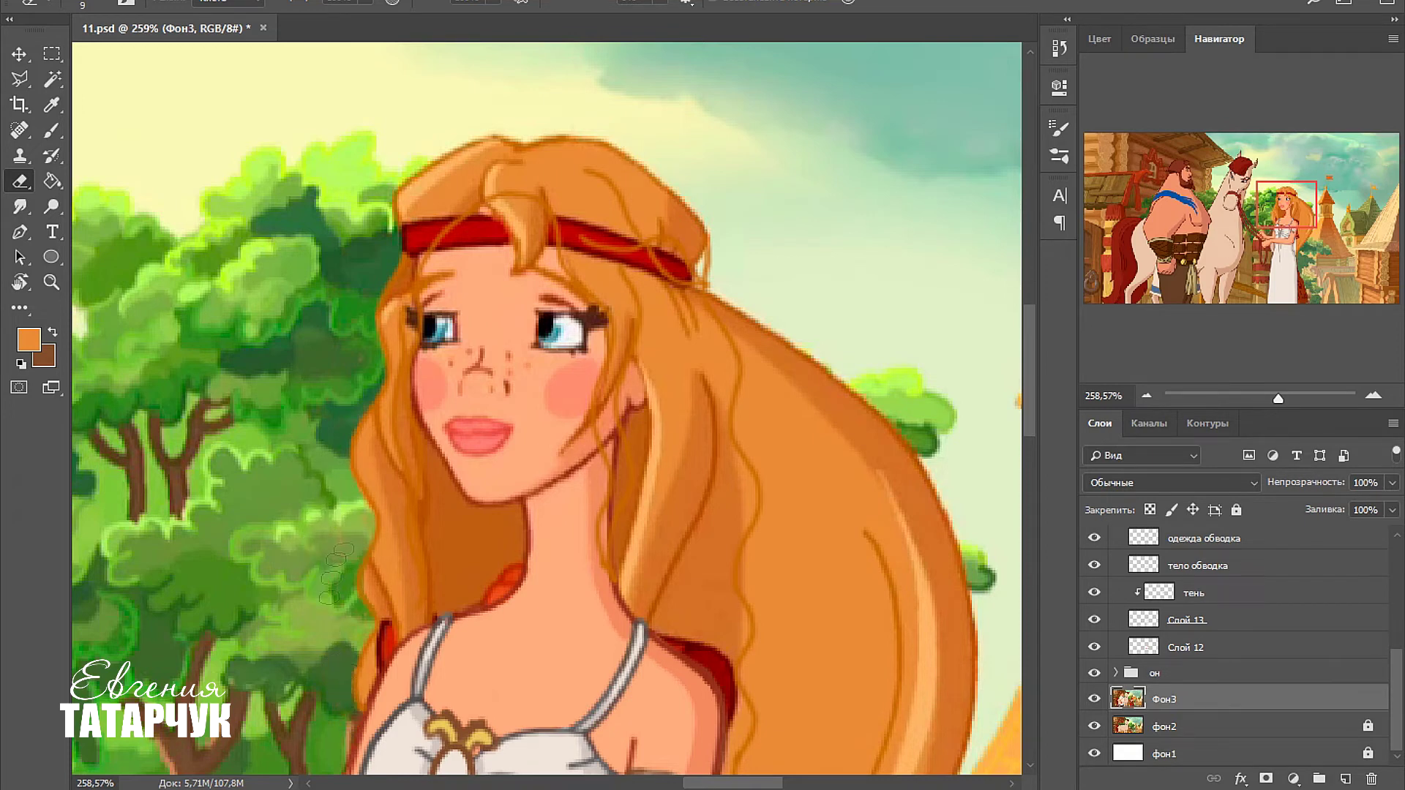
mouse_move(728, 318)
left_mouse_down()
mouse_move(753, 366)
mouse_move(750, 439)
mouse_move(777, 512)
mouse_move(749, 672)
left_mouse_up()
Erase the bulk of the original long hair behind the woman from the Фон3 layer with a larger eraser.
key("bracketright")
key("bracketright")
key("bracketright")
left_click_drag(783, 283, 893, 520)
left_click_drag(892, 520, 947, 615)
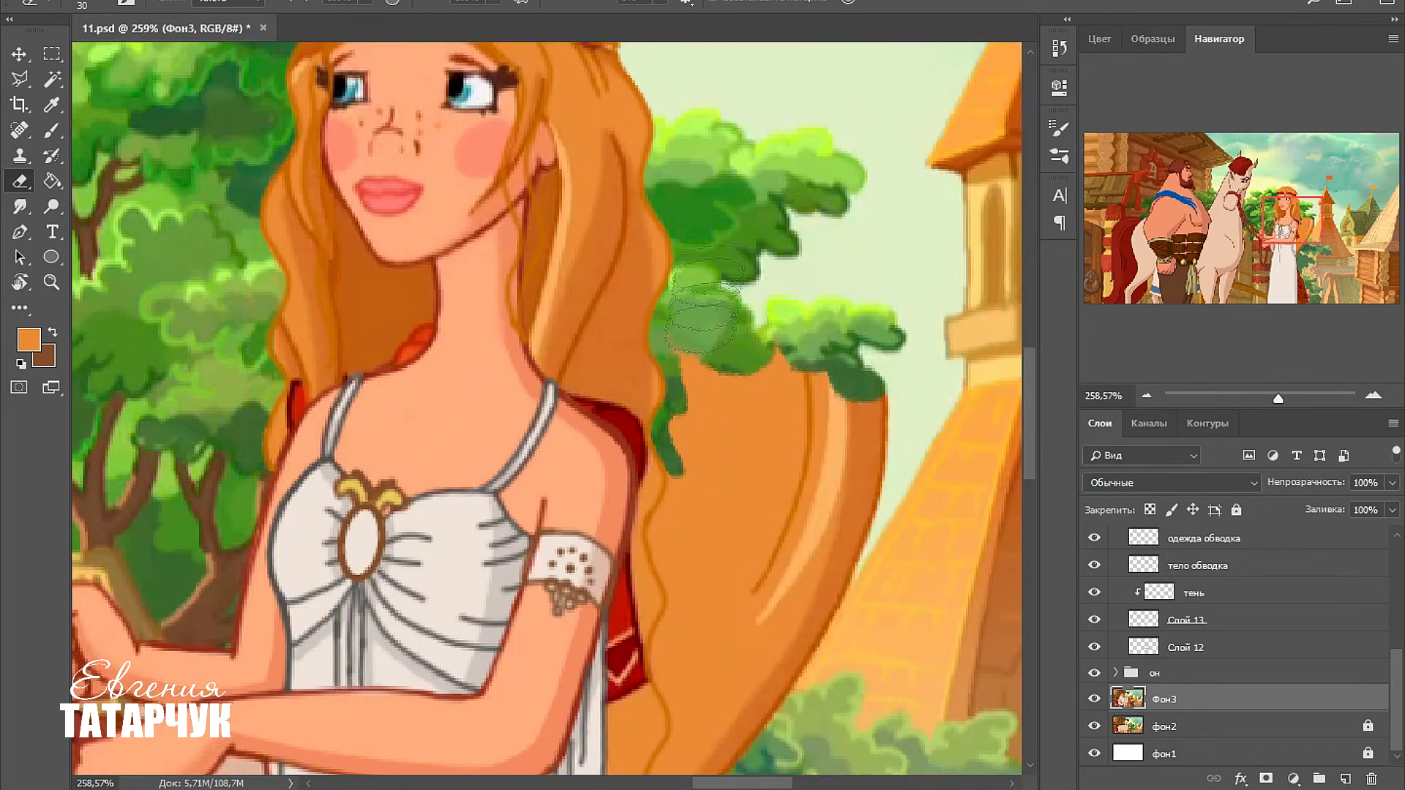
mouse_move(732, 315)
left_mouse_down()
mouse_move(820, 468)
mouse_move(731, 498)
mouse_move(677, 541)
mouse_move(677, 644)
mouse_move(779, 677)
left_mouse_up()
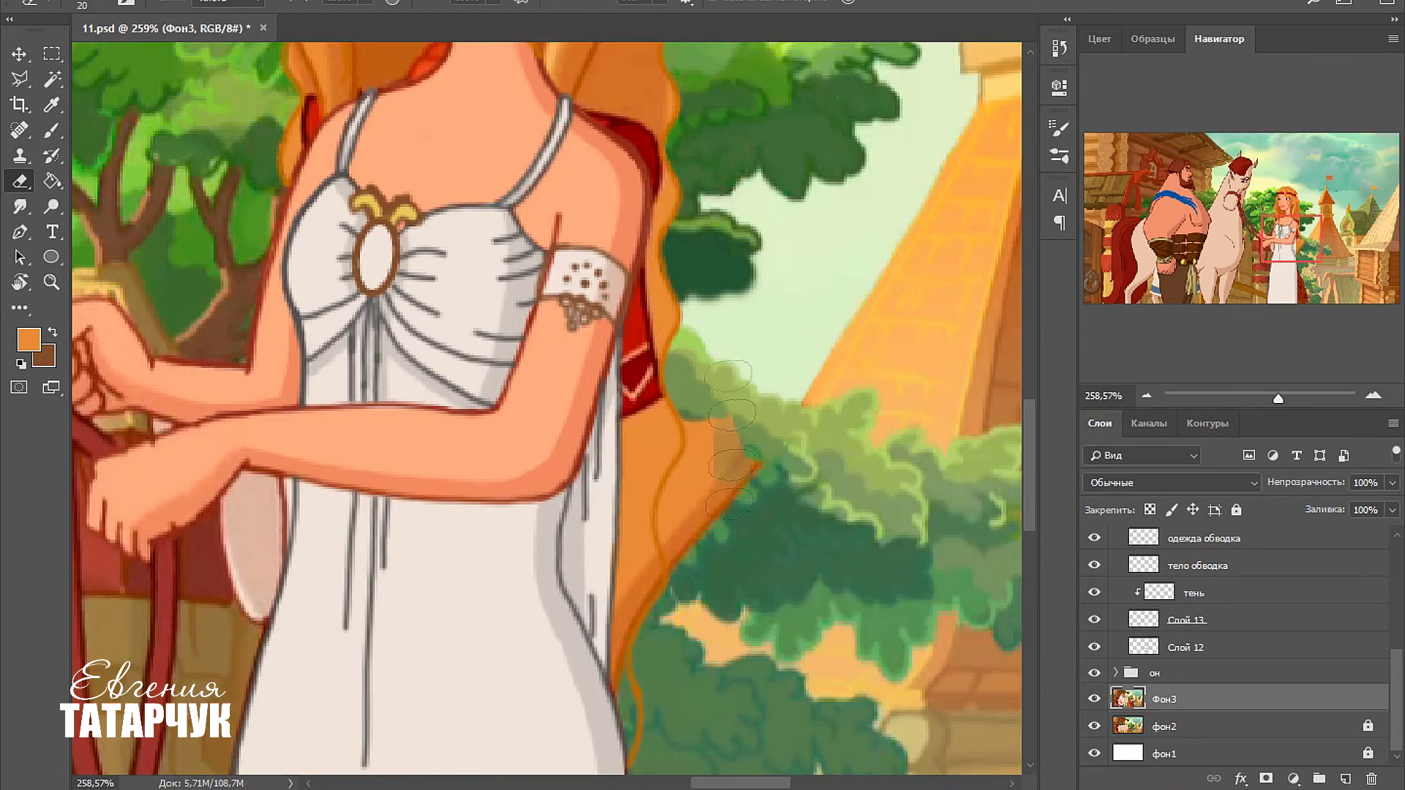
mouse_move(731, 388)
left_mouse_down()
mouse_move(680, 469)
mouse_move(673, 556)
left_mouse_up()
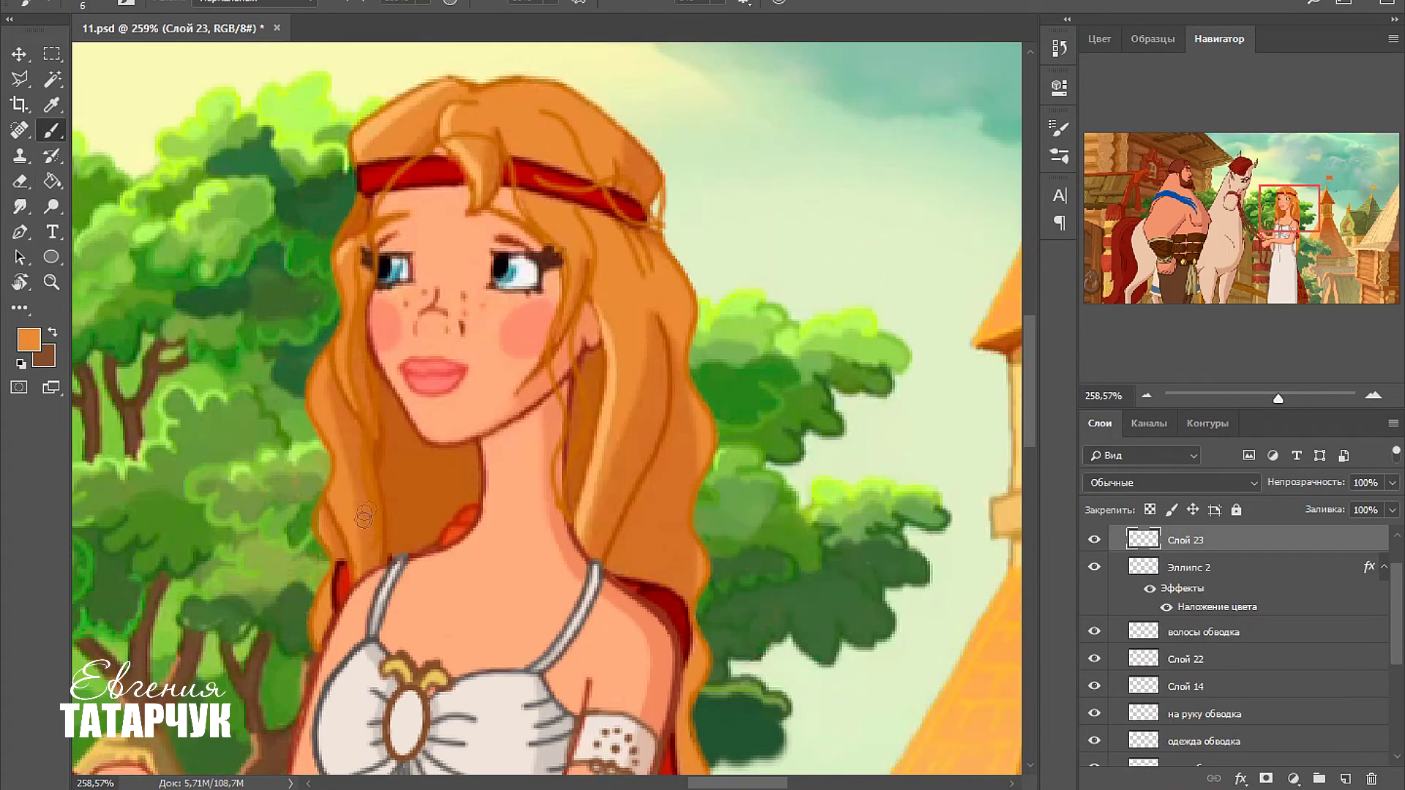
Paint orange hair over the right part of the woman's red headband and the old hair shading on the Слой 23 layer.
left_click_drag(447, 525, 469, 511)
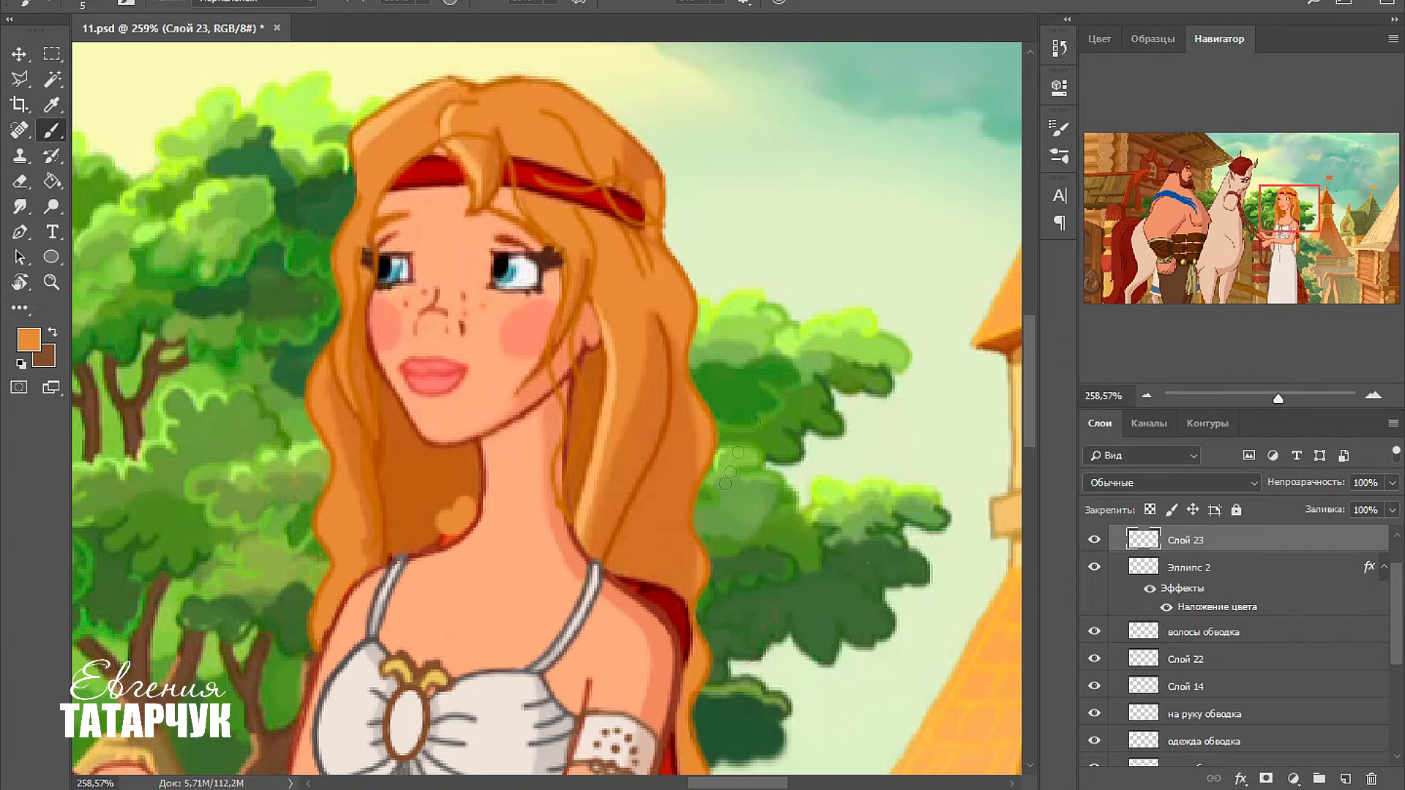
mouse_move(665, 378)
left_mouse_down()
mouse_move(654, 414)
mouse_move(669, 373)
left_mouse_up()
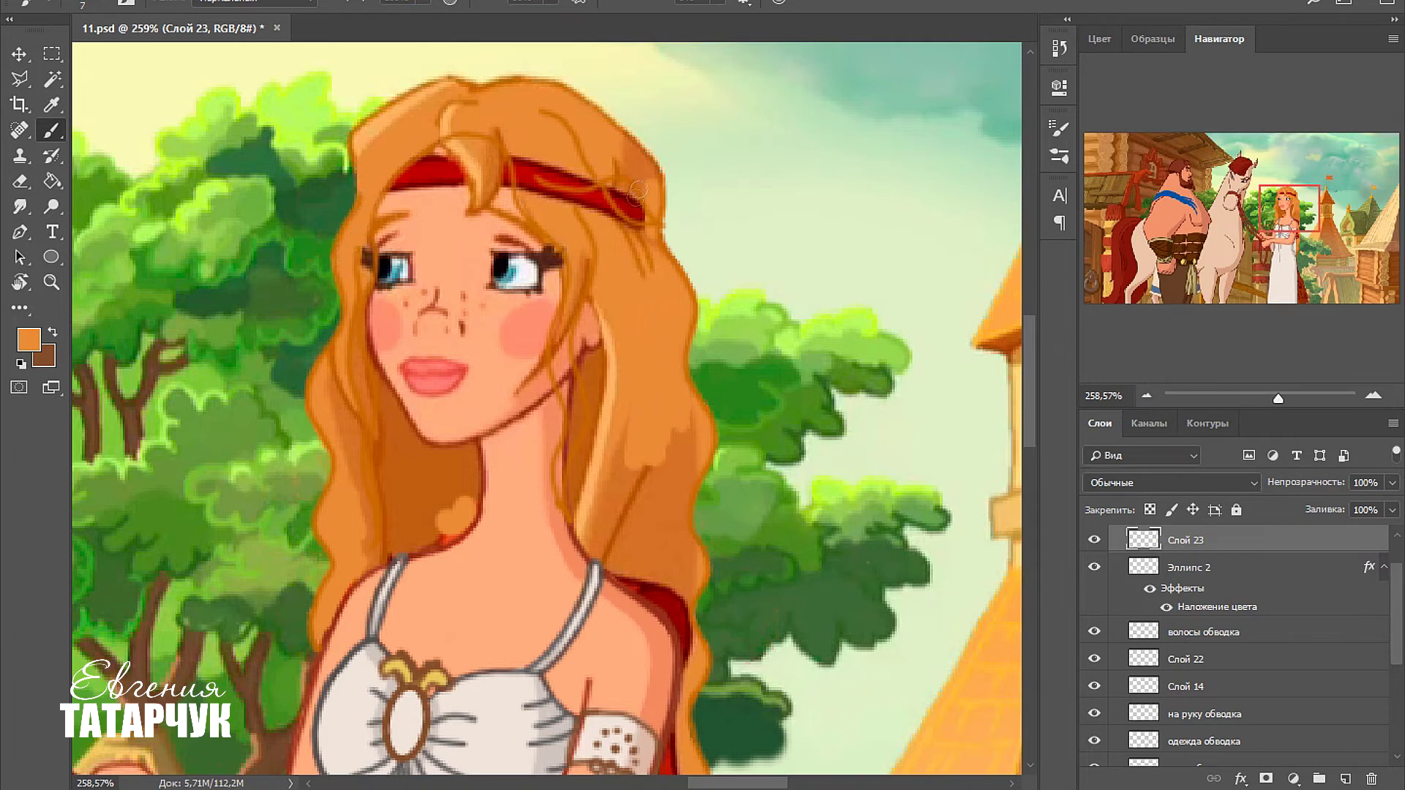
left_click_drag(629, 213, 539, 186)
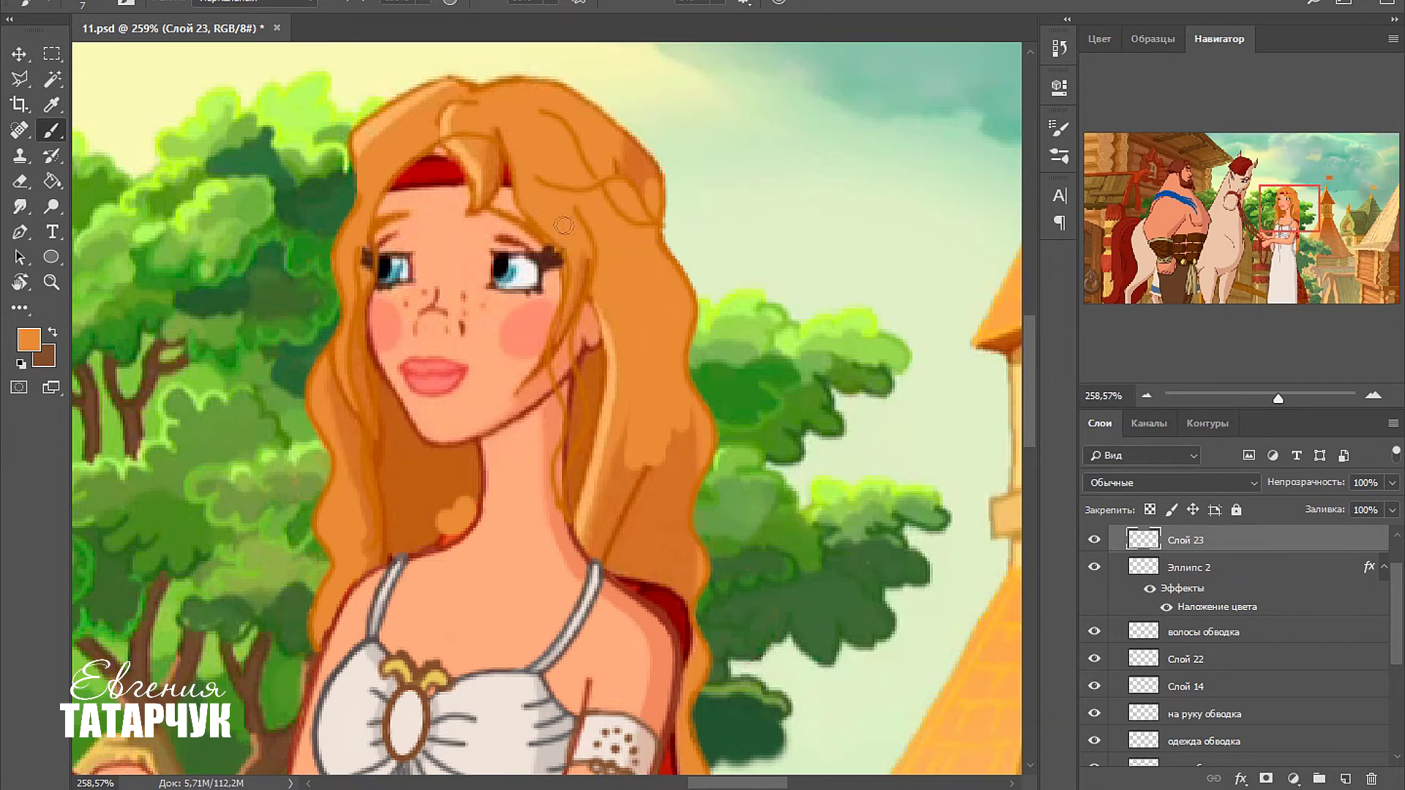
key("e")
key("b")
key("e")
key("b")
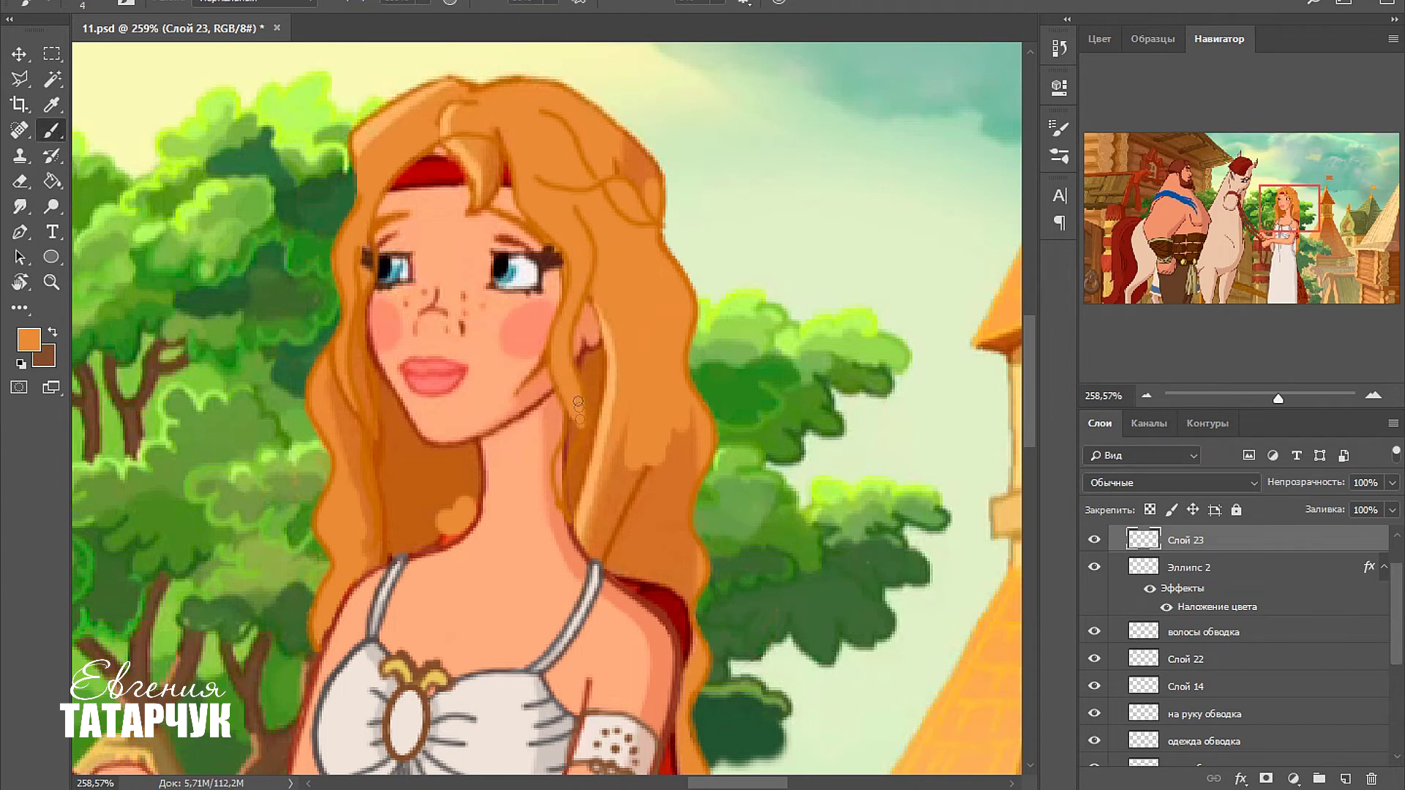
Paint the inner hair behind the woman's neck with sampled dark orange.
left_click(600, 362, "alt")
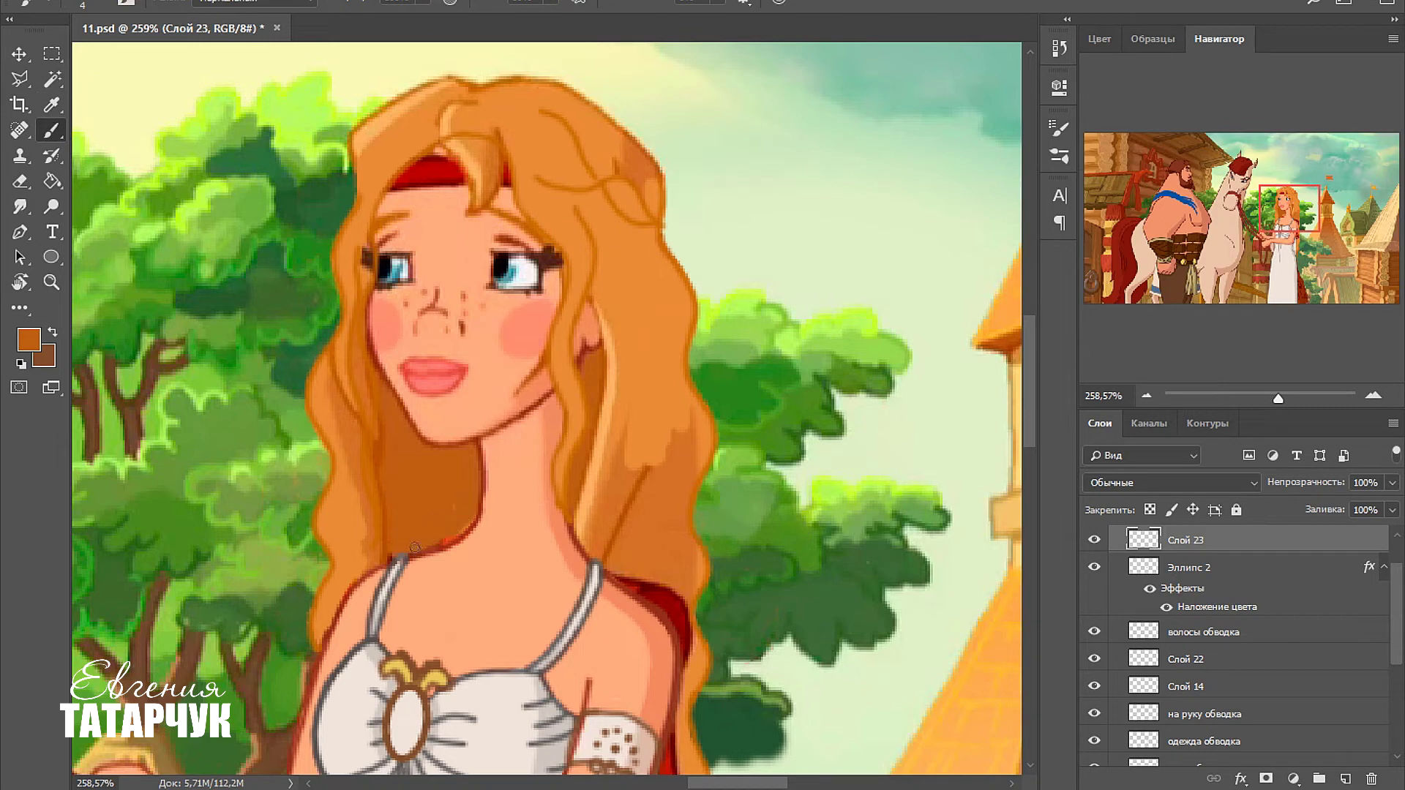
key("bracketright")
Shade the wavy right edge of the woman's hair with a sampled darker orange from the crown down past the arm.
left_click(609, 124, "alt")
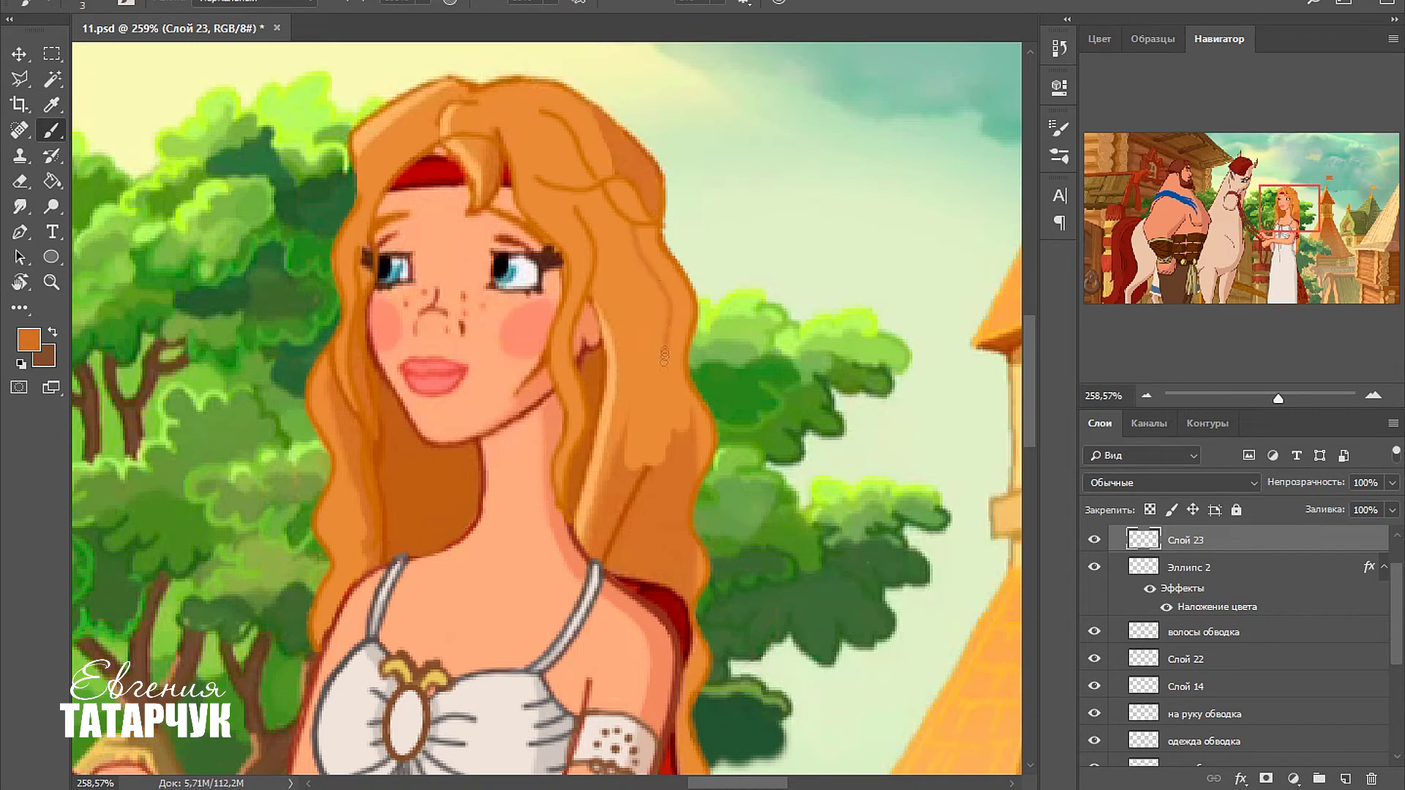
mouse_move(683, 323)
left_mouse_down()
mouse_move(680, 410)
mouse_move(671, 382)
left_mouse_up()
left_click_drag(670, 599, 651, 464)
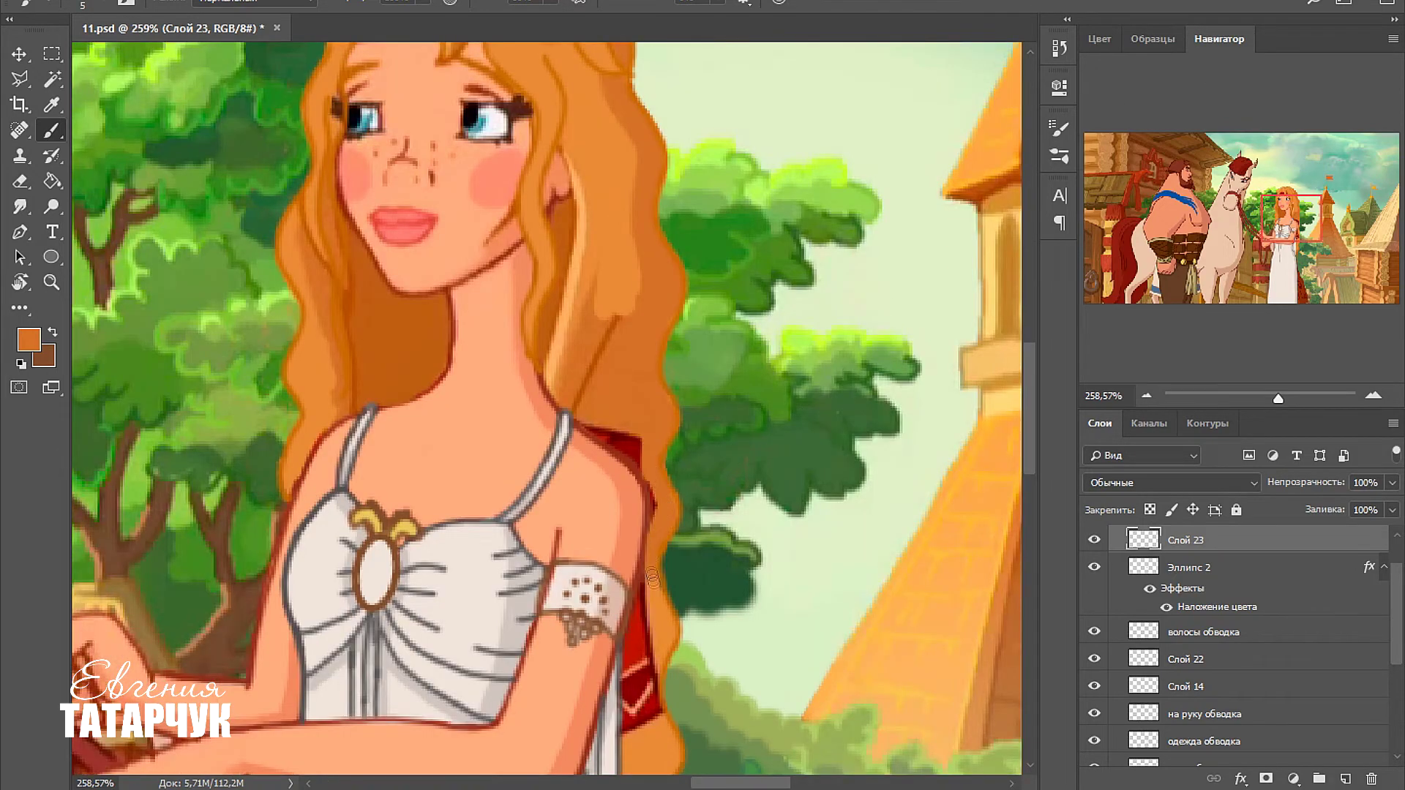
left_click_drag(651, 578, 663, 649)
scroll(654, 516, "up", 3)
mouse_move(673, 197)
left_mouse_down()
mouse_move(695, 439)
mouse_move(642, 510)
mouse_move(663, 570)
mouse_move(655, 651)
left_mouse_up()
mouse_move(656, 651)
left_mouse_down()
mouse_move(619, 345)
mouse_move(578, 453)
mouse_move(582, 508)
left_mouse_up()
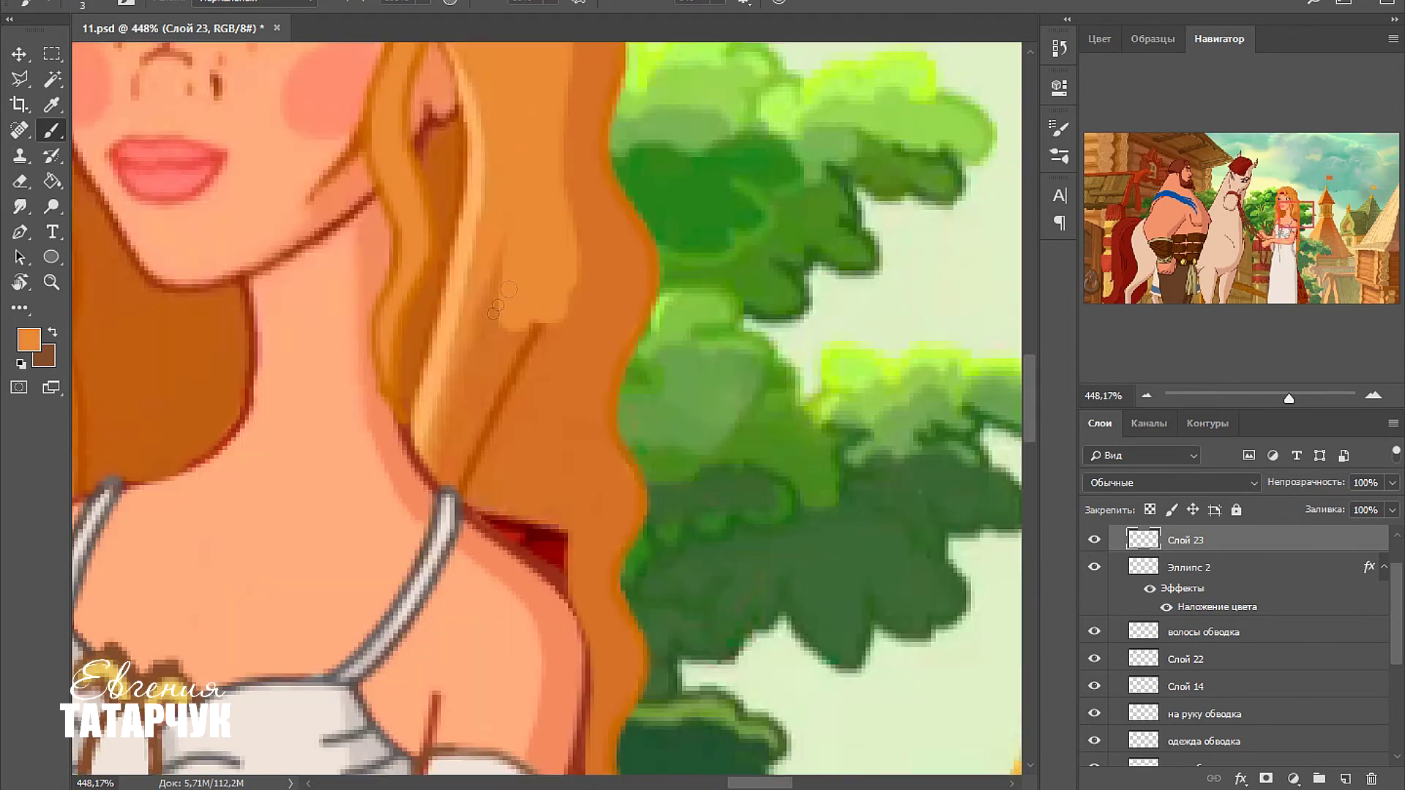
Cover the old dark strands and red cloth above the woman's shoulder with the base hair orange.
mouse_move(541, 365)
left_mouse_down()
mouse_move(558, 276)
mouse_move(540, 366)
mouse_move(556, 528)
left_mouse_up()
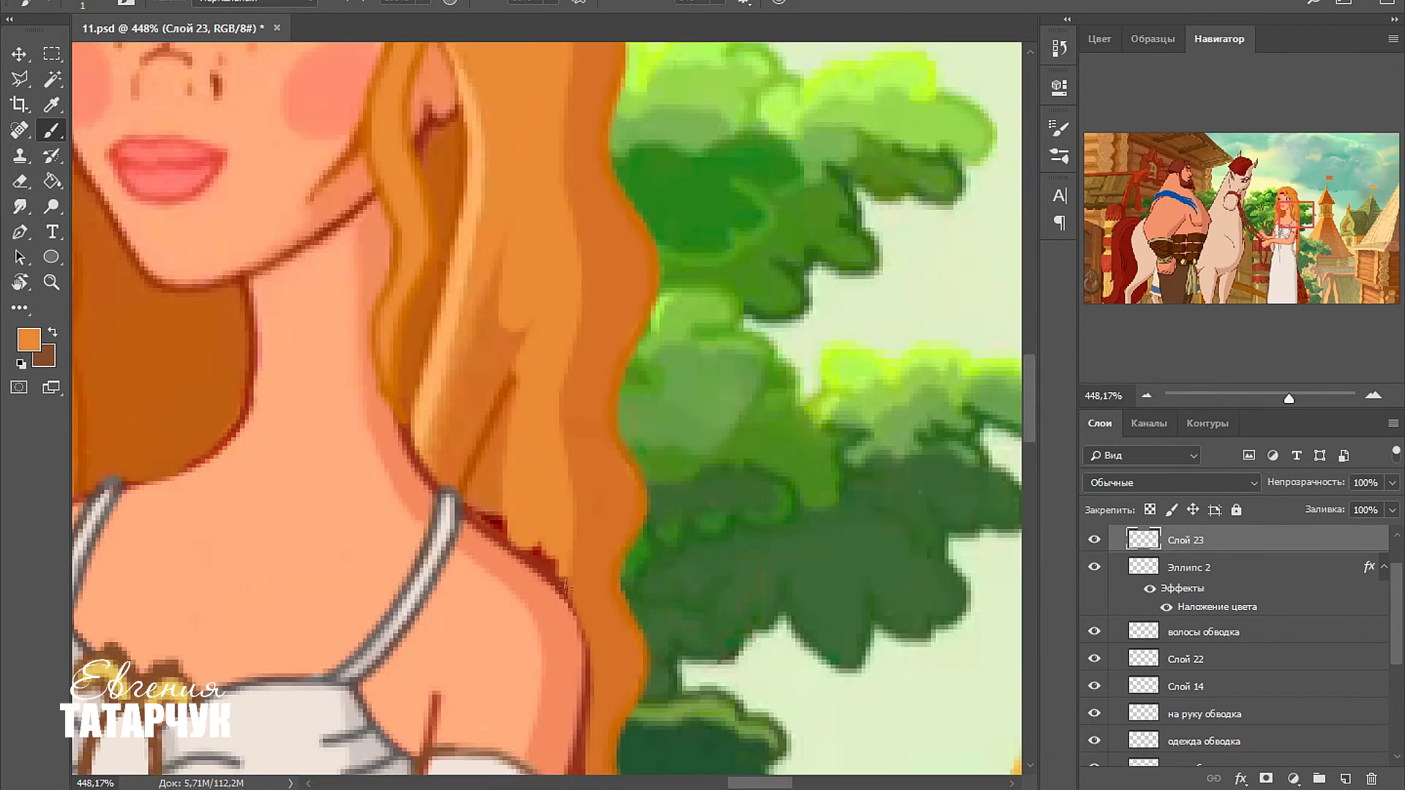
mouse_move(498, 317)
left_mouse_down()
mouse_move(478, 383)
mouse_move(451, 371)
mouse_move(469, 427)
mouse_move(512, 502)
left_mouse_up()
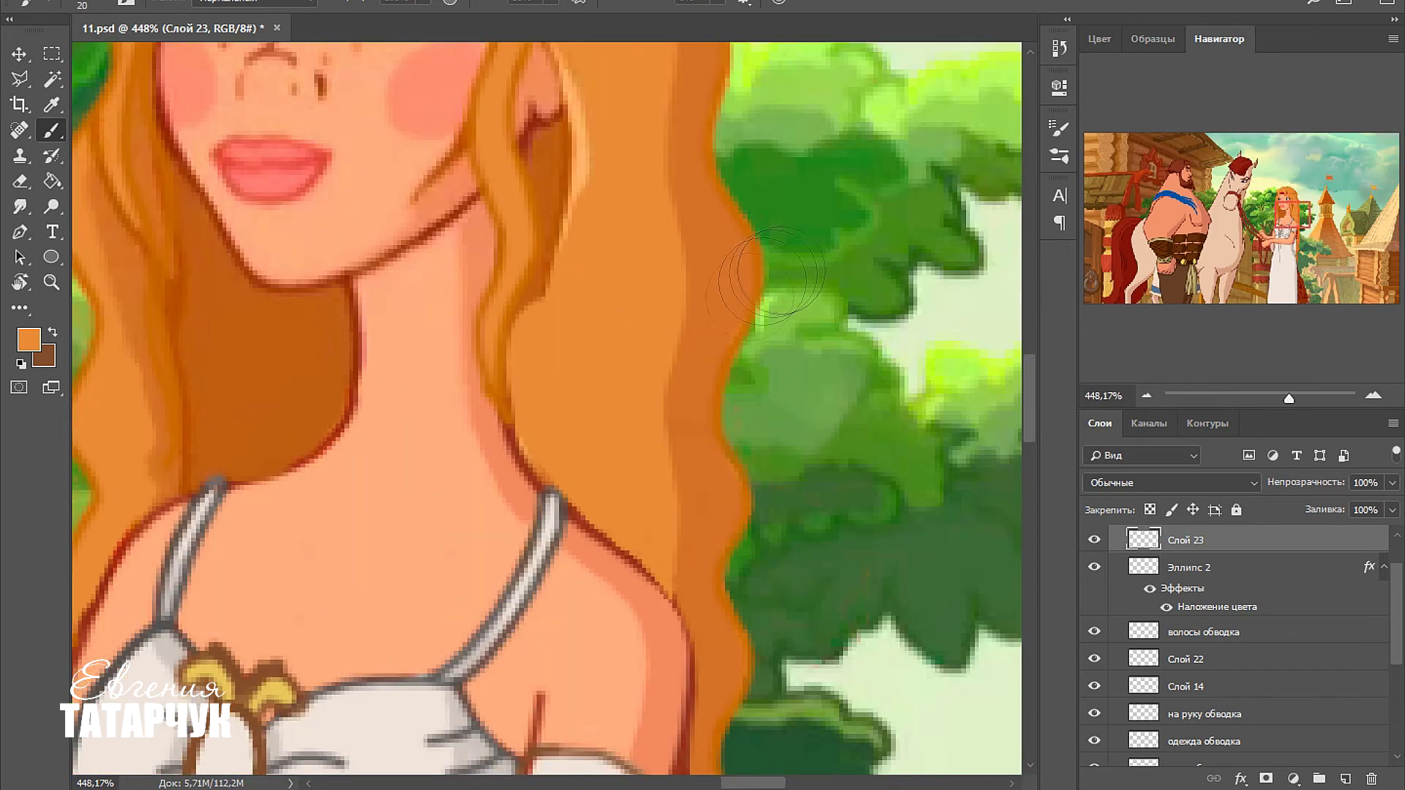
Paint a dark orange shadow between the front strand and the main mass of hair beside the woman's neck.
key("bracketleft")
key("bracketleft")
left_click(498, 275, "alt")
left_click_drag(528, 299, 515, 368)
Paint orange hair over the remaining red cloth behind the woman's upper arm.
key("bracketright")
key("bracketright")
key("bracketright")
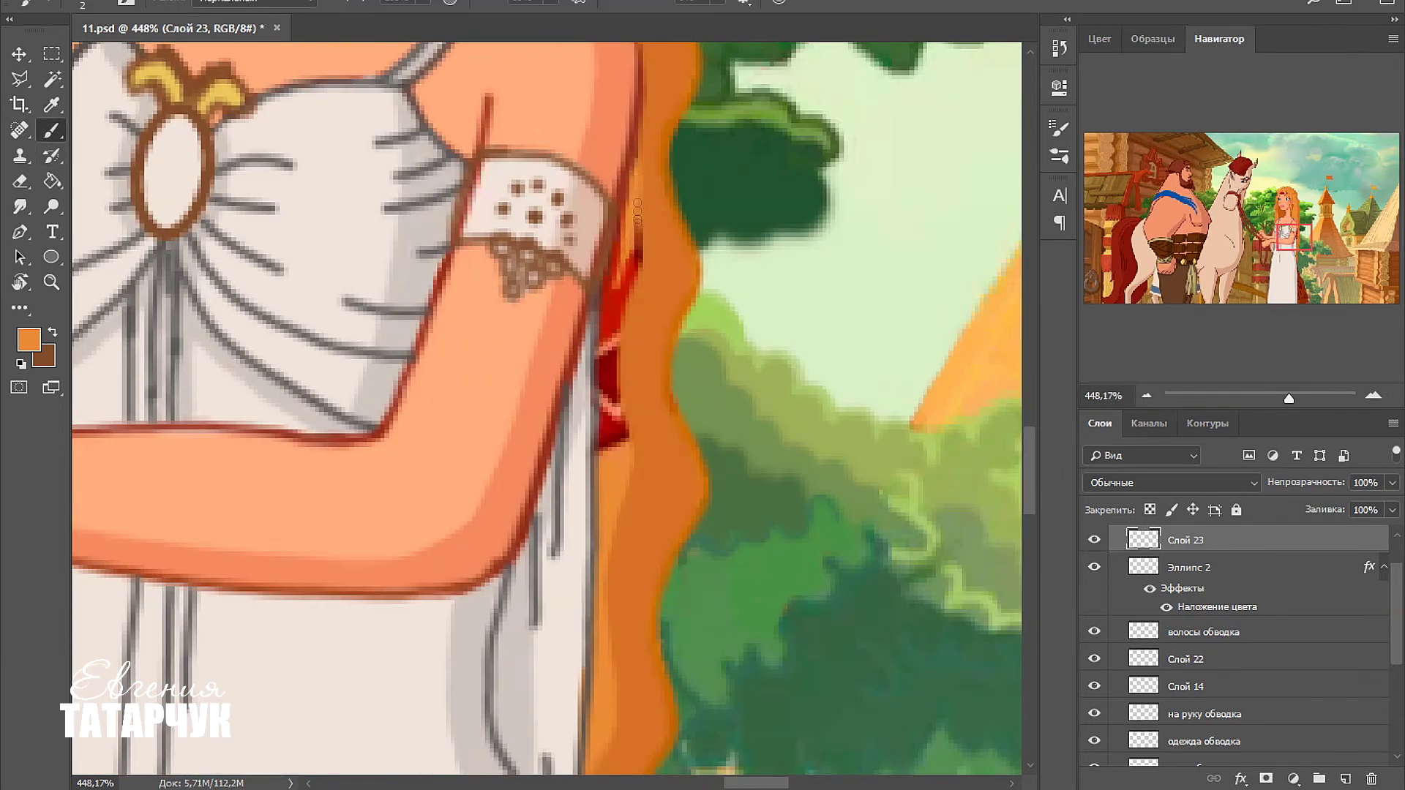
mouse_move(637, 213)
left_mouse_down()
mouse_move(637, 265)
mouse_move(614, 294)
mouse_move(621, 245)
mouse_move(608, 300)
mouse_move(623, 443)
left_mouse_up()
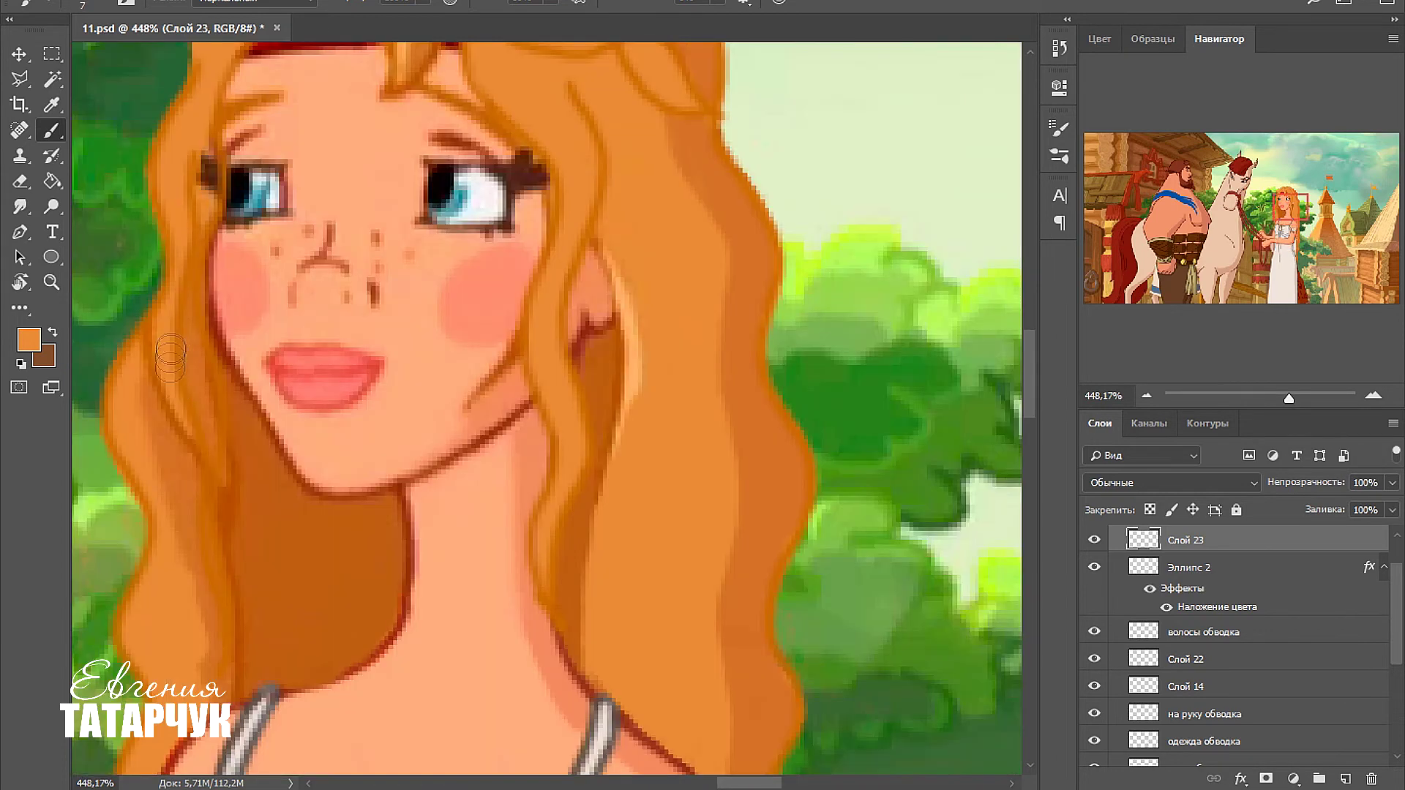
Cover the old dark shading in the left side of the woman's hair with the base orange.
mouse_move(172, 344)
left_mouse_down()
mouse_move(165, 452)
mouse_move(212, 684)
left_mouse_up()
mouse_move(197, 469)
left_mouse_down()
mouse_move(186, 335)
mouse_move(206, 439)
left_mouse_up()
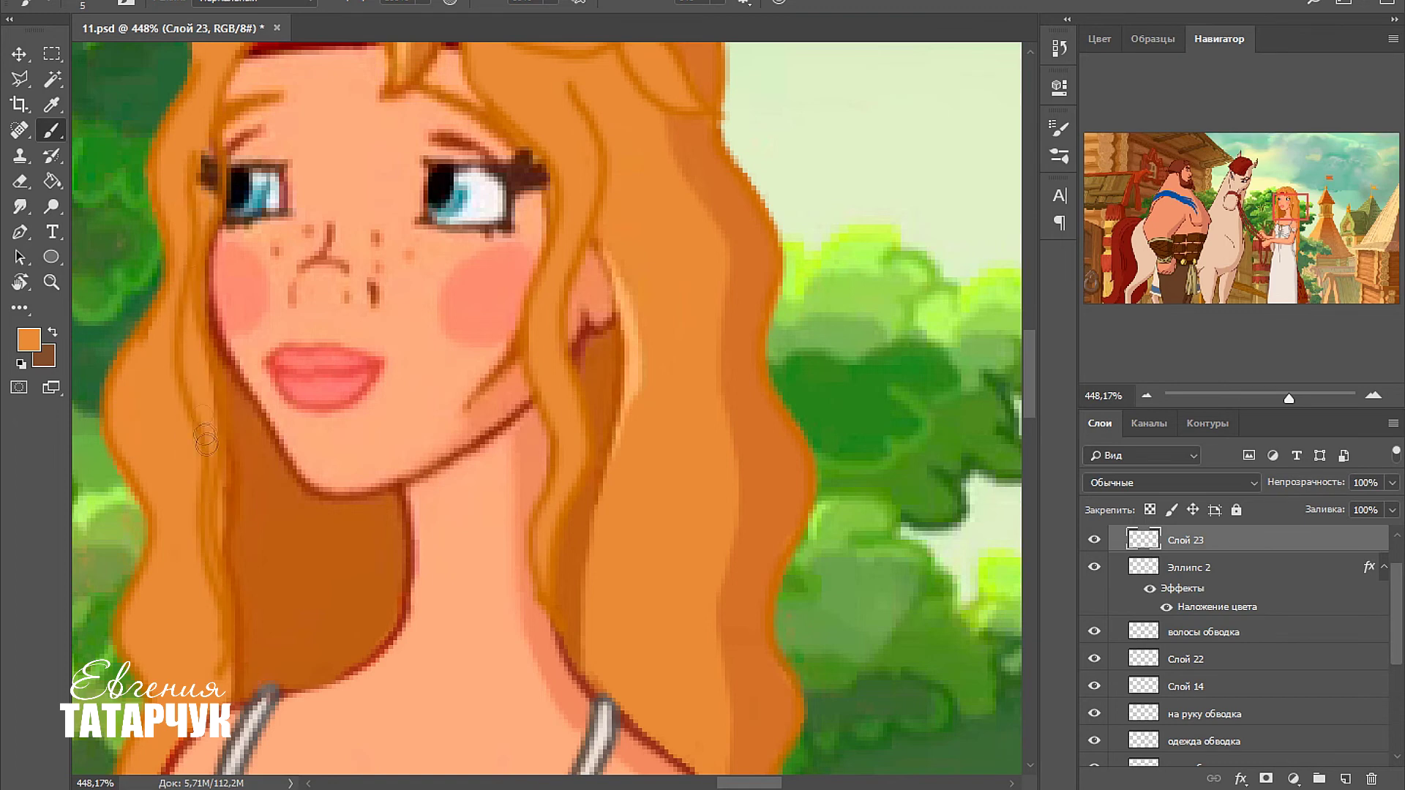
Paint a thin light orange highlight down the inner edge of the main mass of hair beside the woman's neck.
left_click(648, 301, "alt")
key("bracketleft")
key("bracketleft")
mouse_move(610, 254)
left_mouse_down()
mouse_move(631, 415)
mouse_move(597, 592)
left_mouse_up()
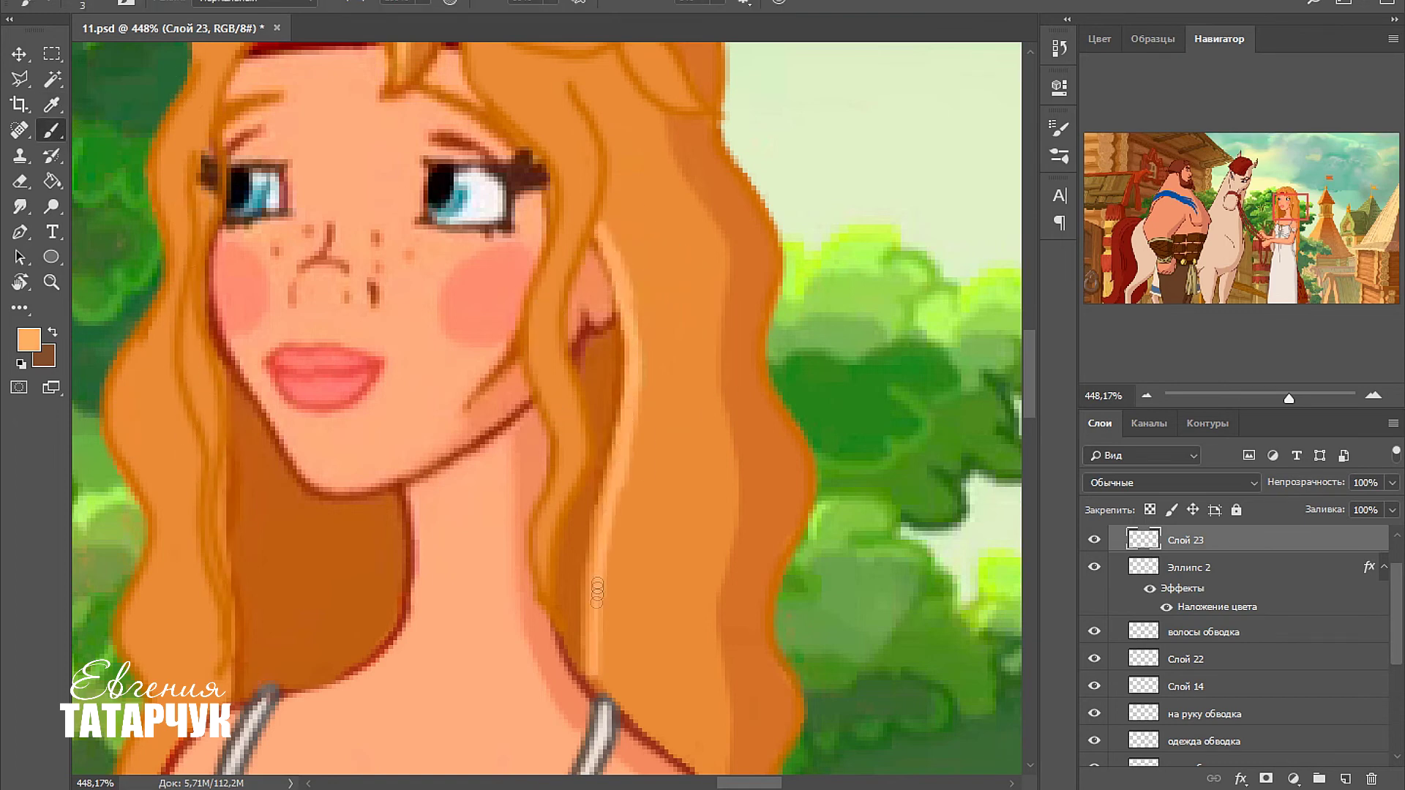
Add thin light orange highlights along the wavy front strands on both sides of the woman's face and neck.
left_click_drag(207, 200, 211, 415)
left_click_drag(544, 130, 547, 599)
left_click_drag(479, 373, 487, 659)
left_click_drag(486, 658, 483, 757)
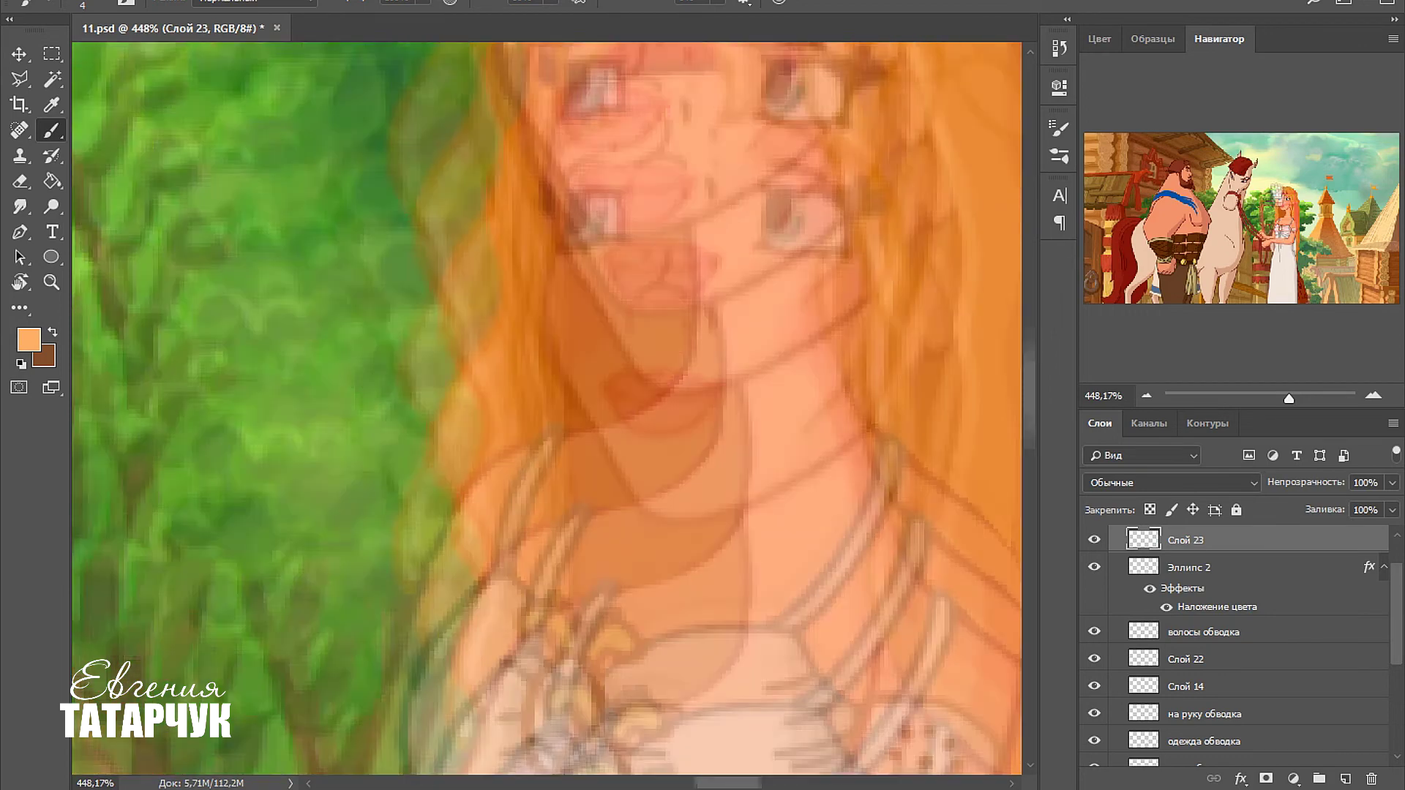
left_click_drag(533, 176, 510, 457)
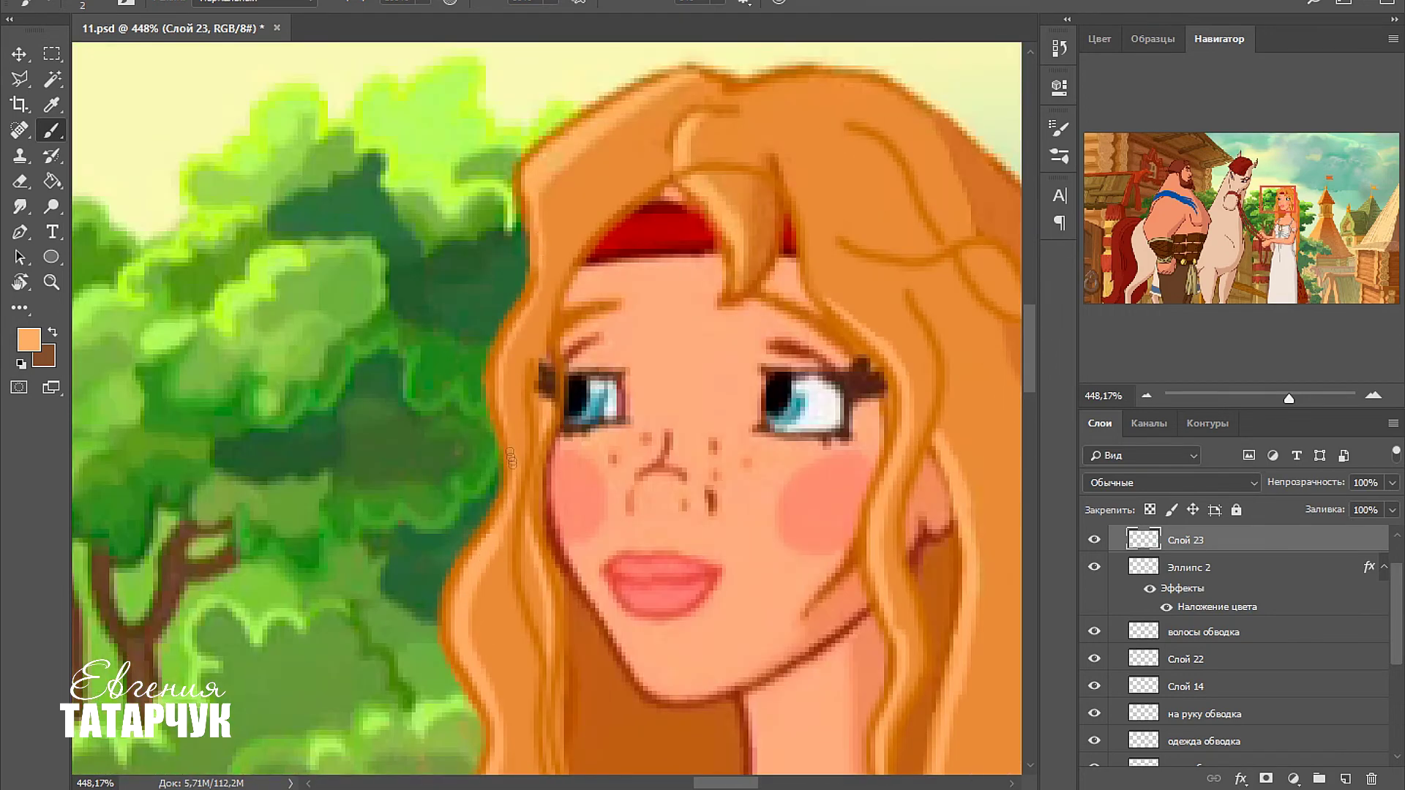
Cover the red headband and hanging forelock with skin tone and the old strand lines above the forehead with base orange.
left_click_drag(1286, 201, 1300, 202)
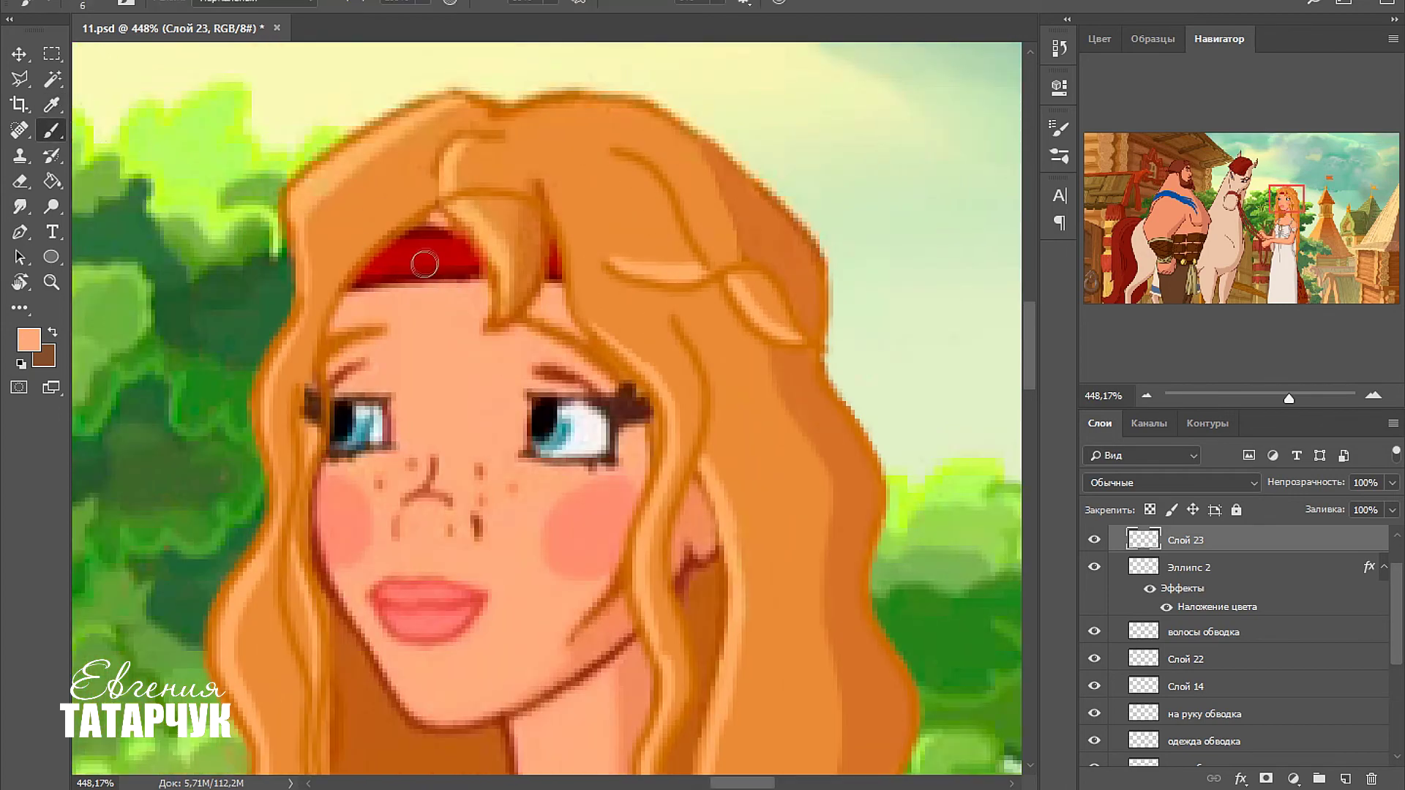
mouse_move(424, 264)
left_mouse_down()
mouse_move(410, 245)
mouse_move(428, 234)
mouse_move(461, 252)
mouse_move(472, 219)
mouse_move(527, 220)
mouse_move(543, 269)
mouse_move(511, 267)
mouse_move(470, 308)
mouse_move(550, 229)
left_mouse_up()
key("bracketleft")
left_click(344, 247, "alt")
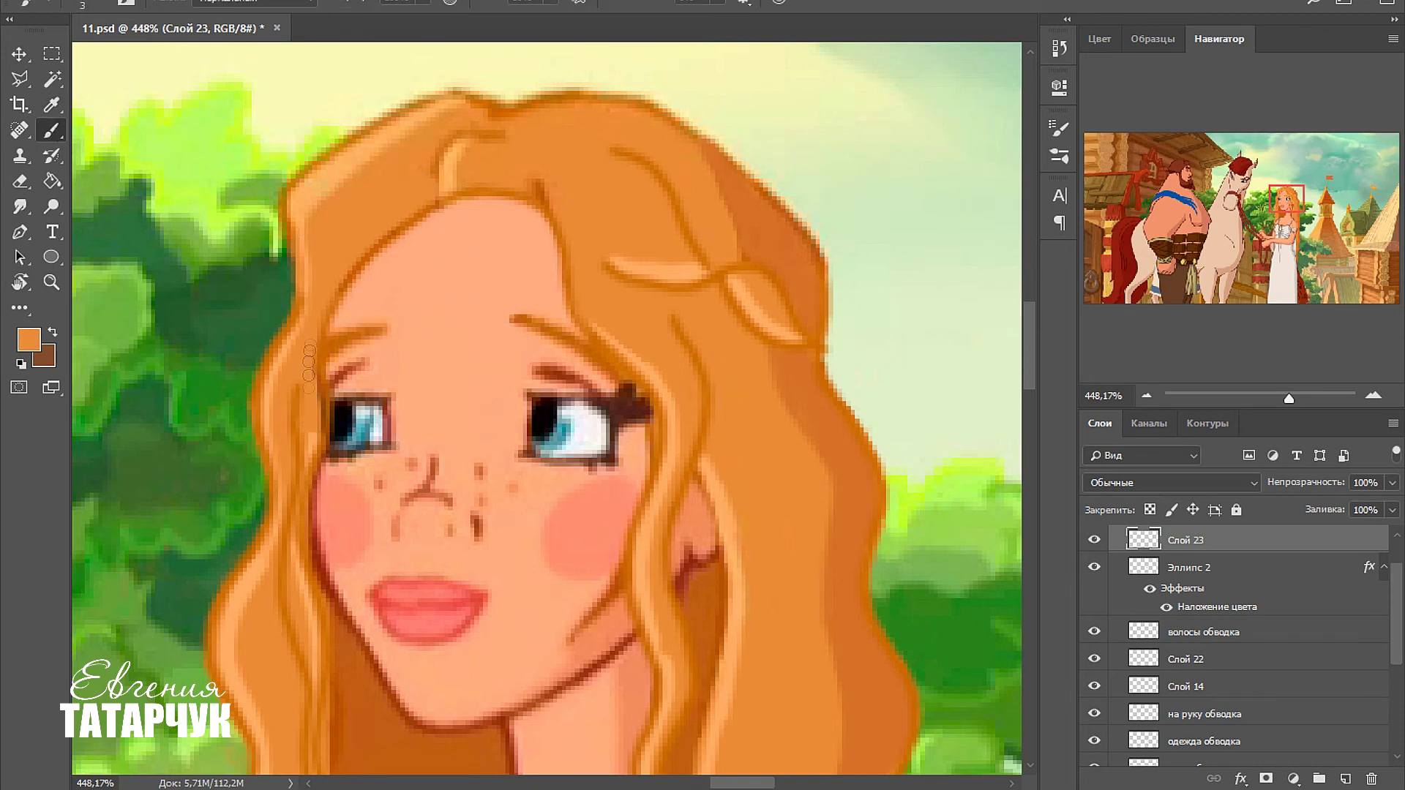
left_click_drag(453, 143, 507, 137)
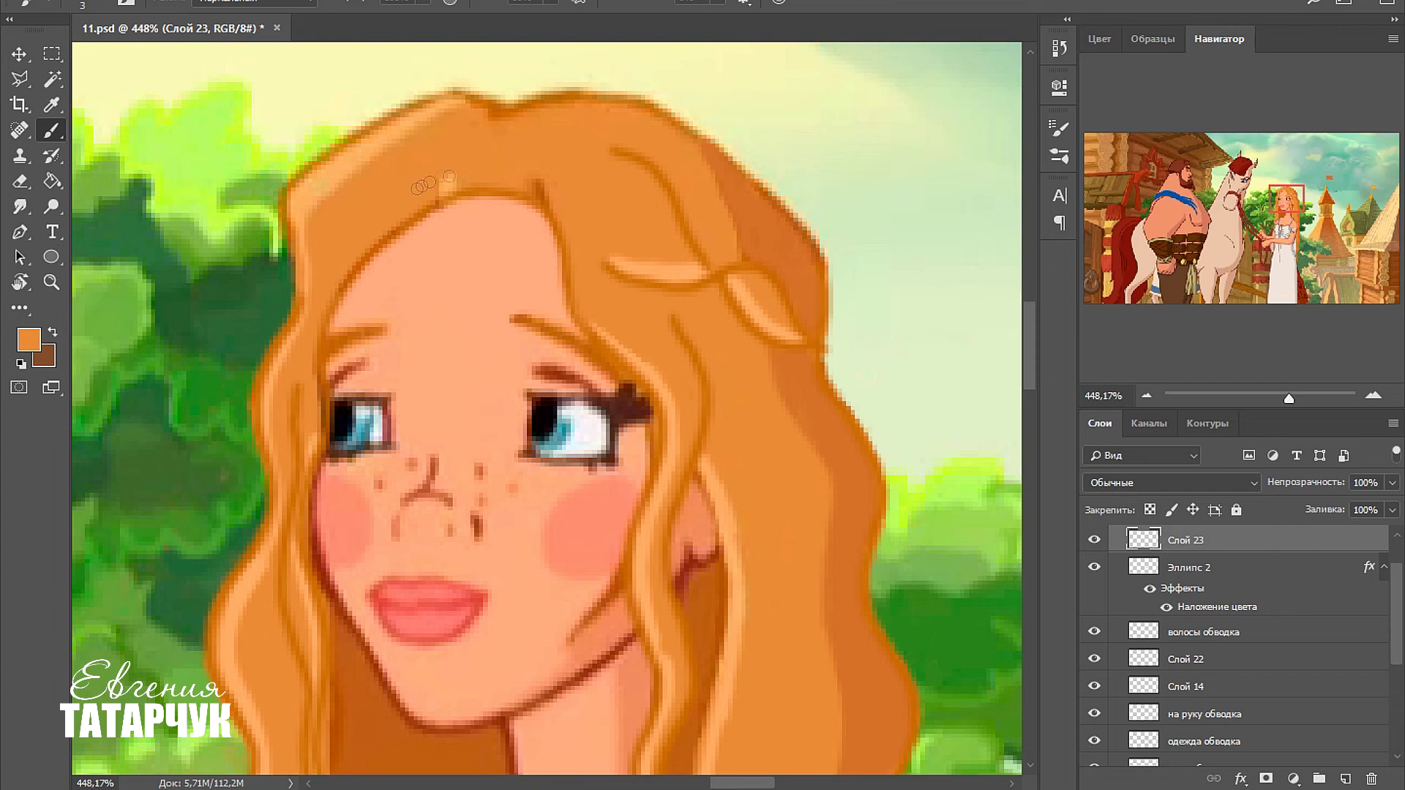
Draw a dark orange hair parting and short strand lines at the crown above the woman's forehead.
left_click(551, 204, "alt")
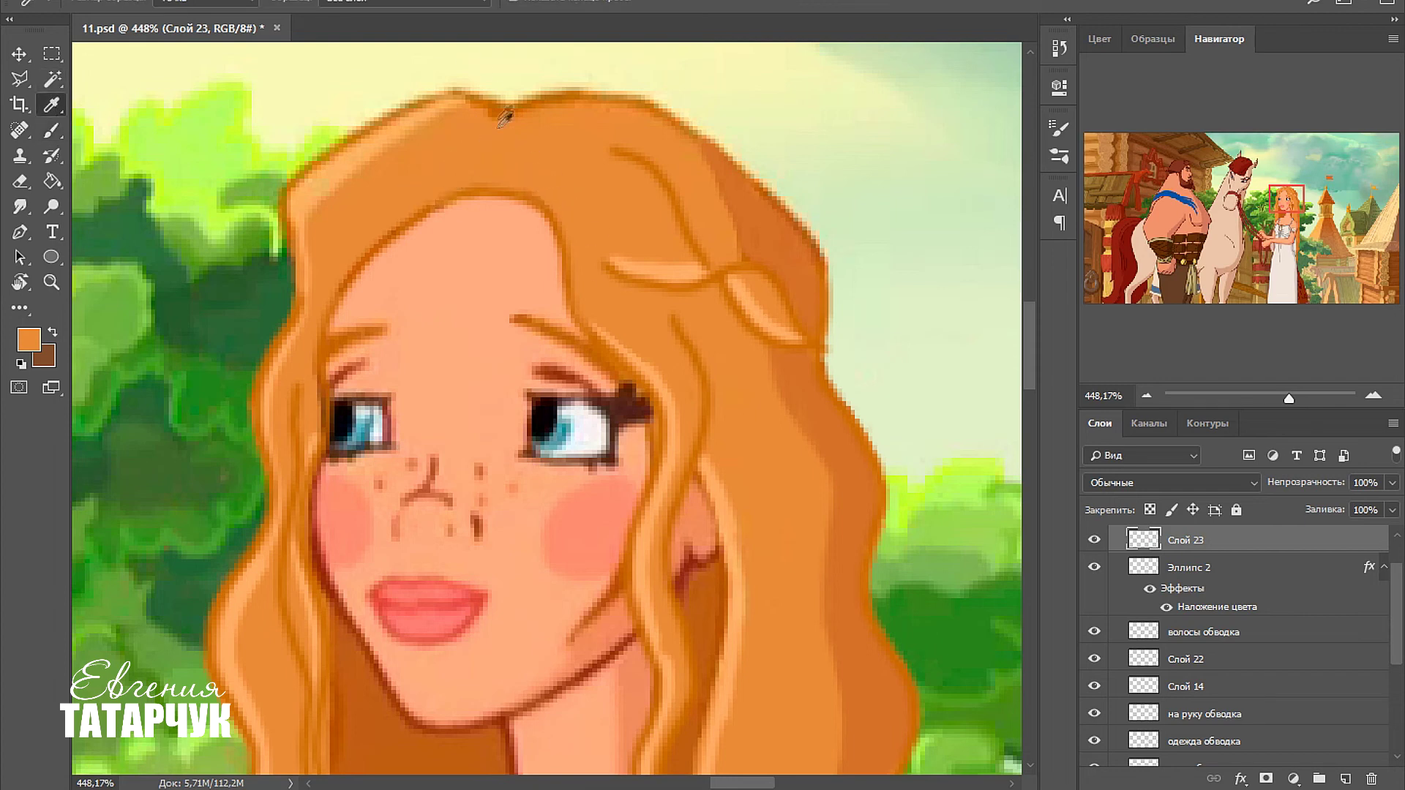
left_click_drag(489, 164, 445, 161)
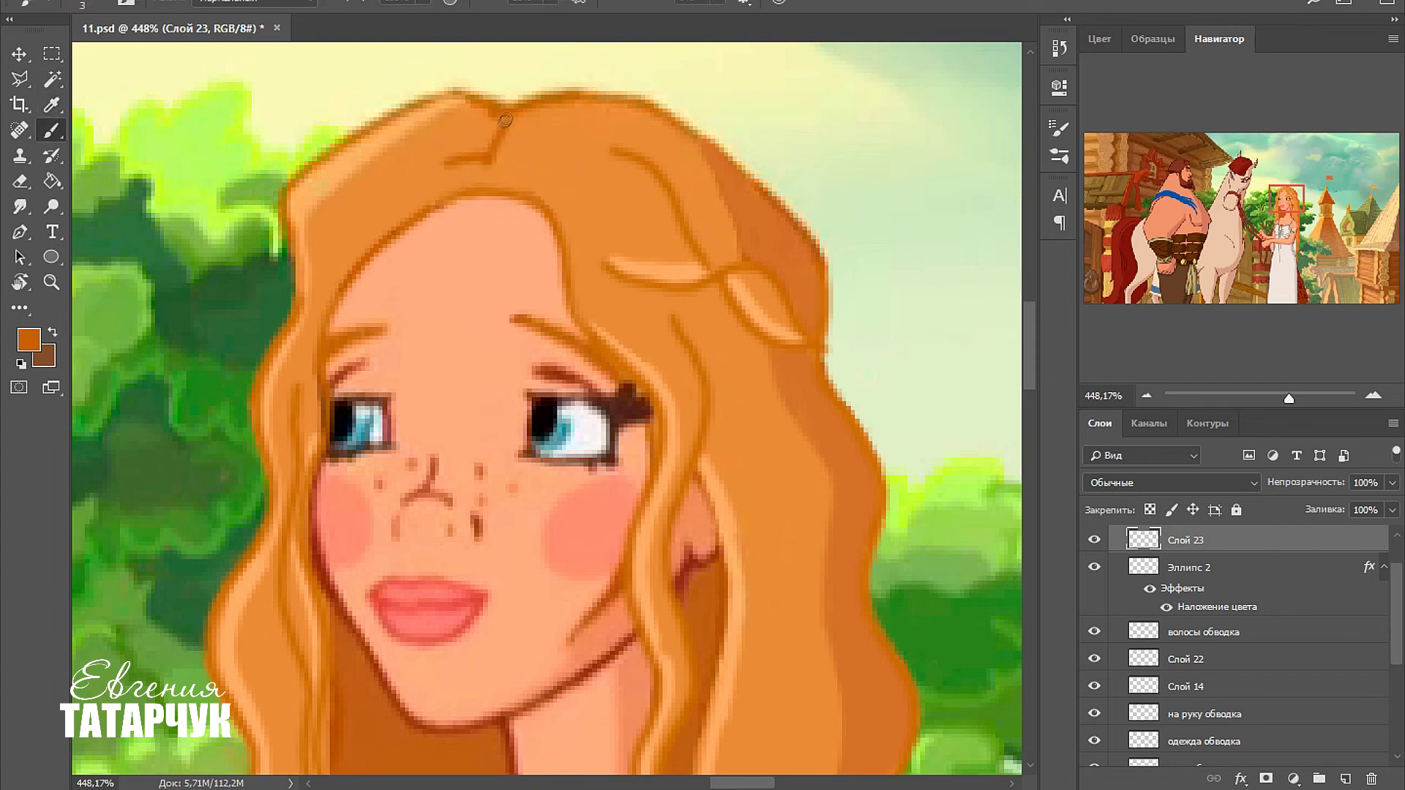
left_click_drag(365, 222, 474, 176)
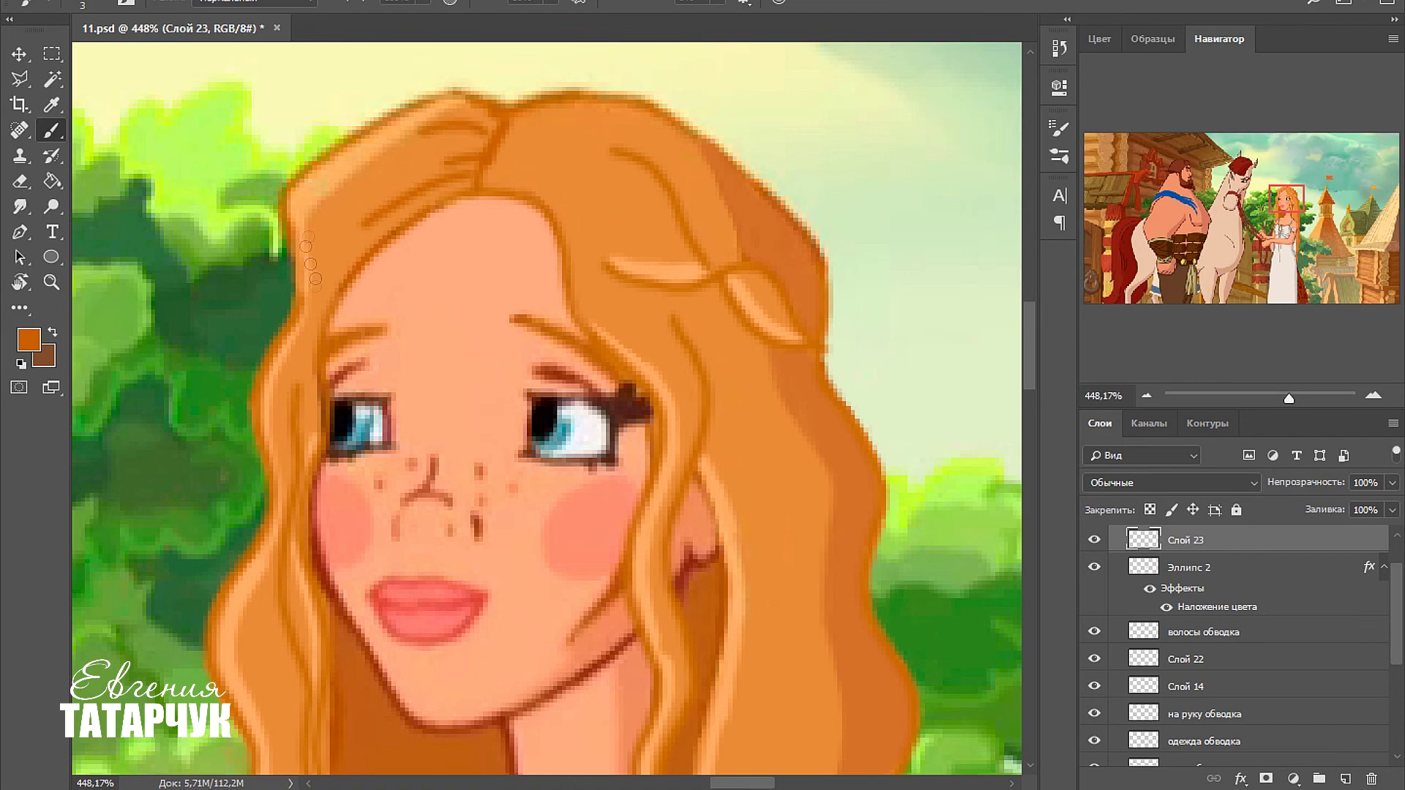
Draw long wavy dark orange strand lines down the main mass of the woman's hair.
scroll(805, 278, "down", 2)
left_click_drag(671, 241, 671, 344)
left_click_drag(711, 427, 696, 669)
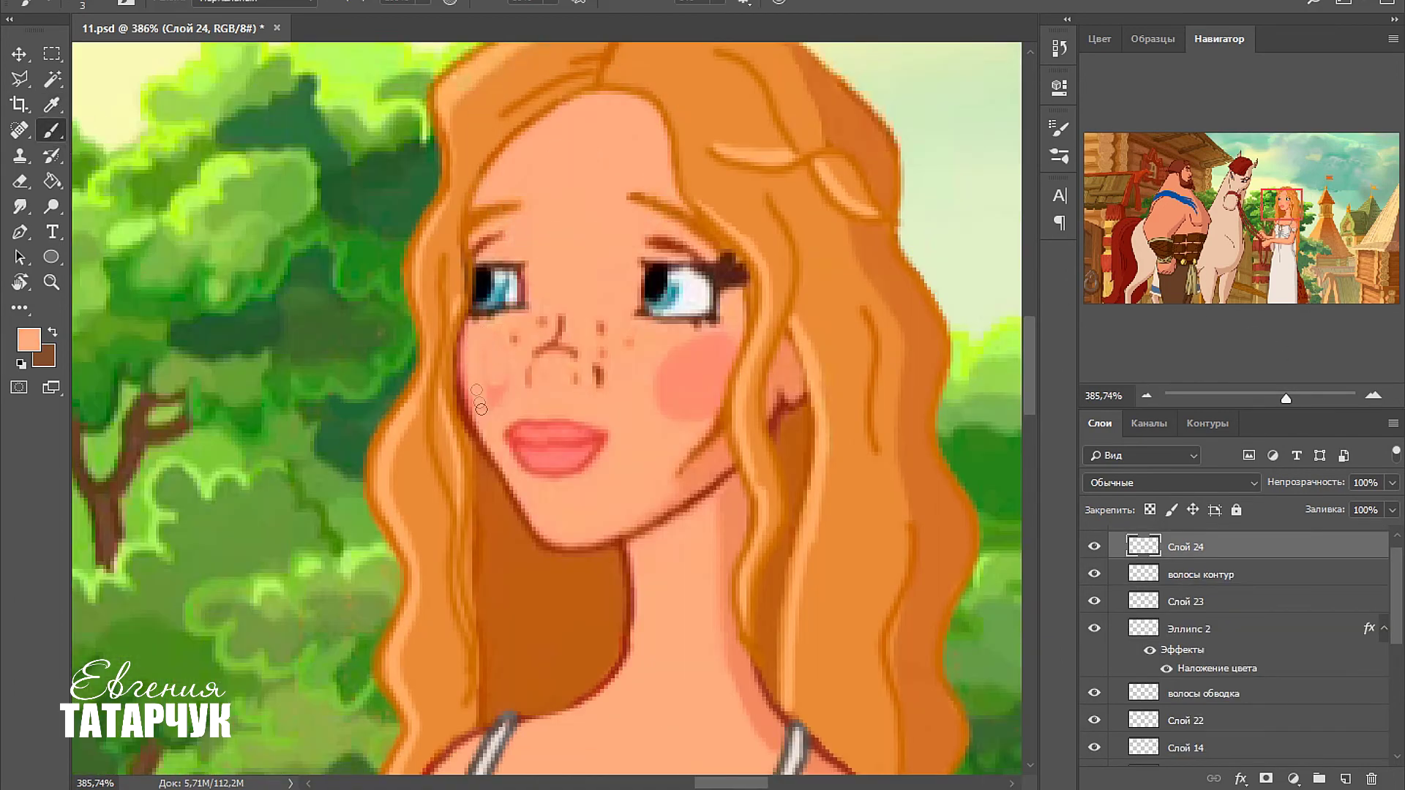
Replace the woman's round blush with soft pink blush on both cheeks at 41% layer opacity.
mouse_move(662, 399)
left_mouse_down()
mouse_move(677, 369)
mouse_move(724, 352)
left_mouse_up()
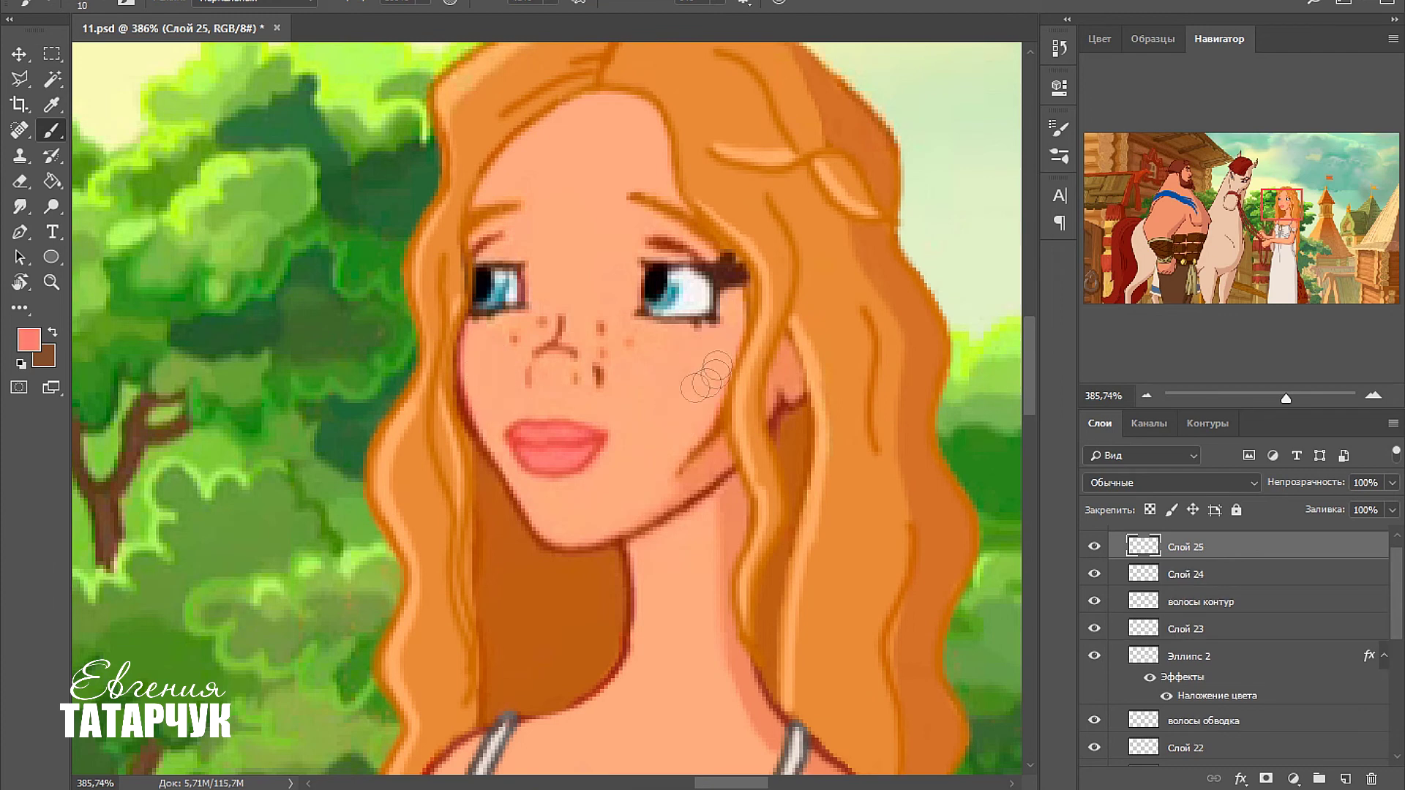
left_click_drag(459, 350, 483, 377)
left_click_drag(702, 370, 737, 338)
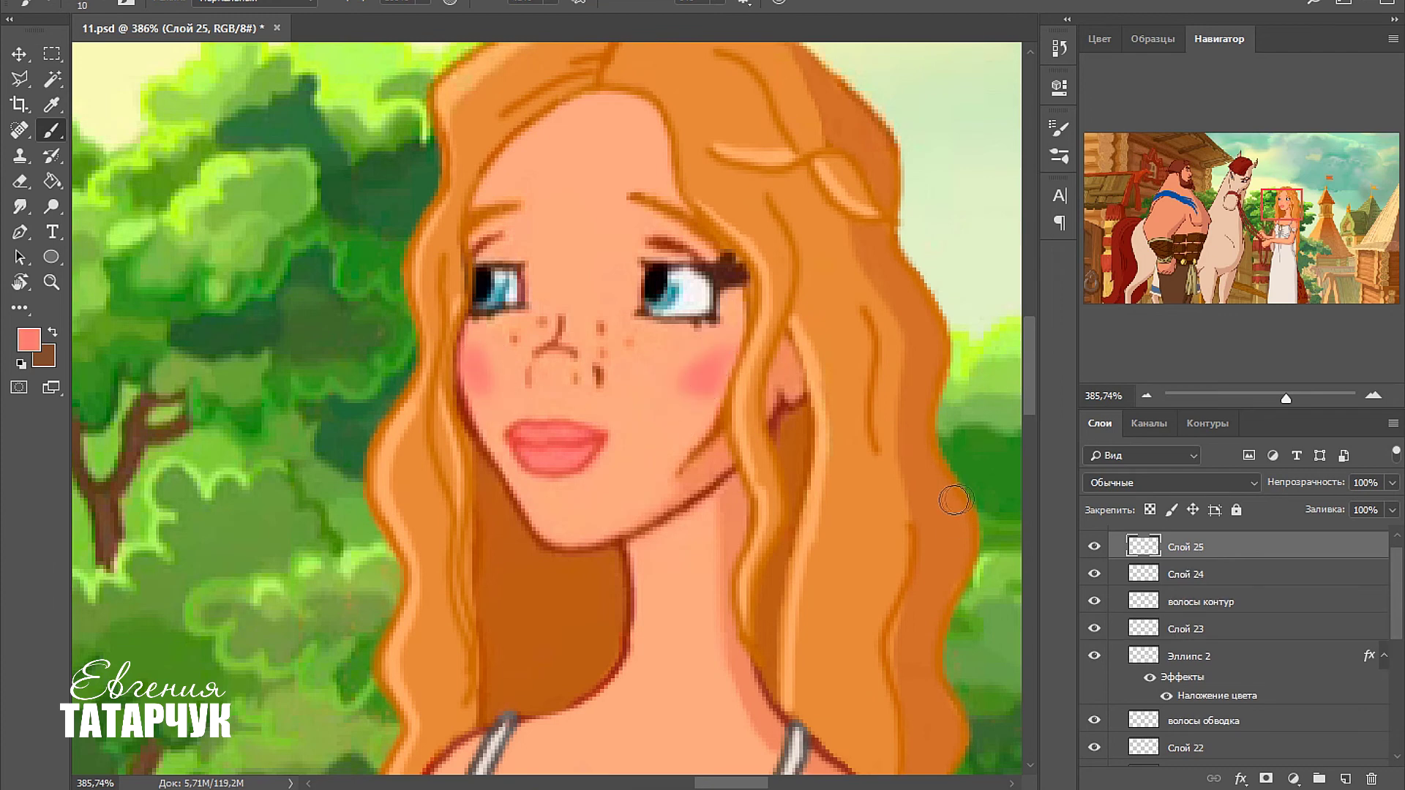
left_click(1392, 482)
left_click_drag(1349, 503, 1333, 503)
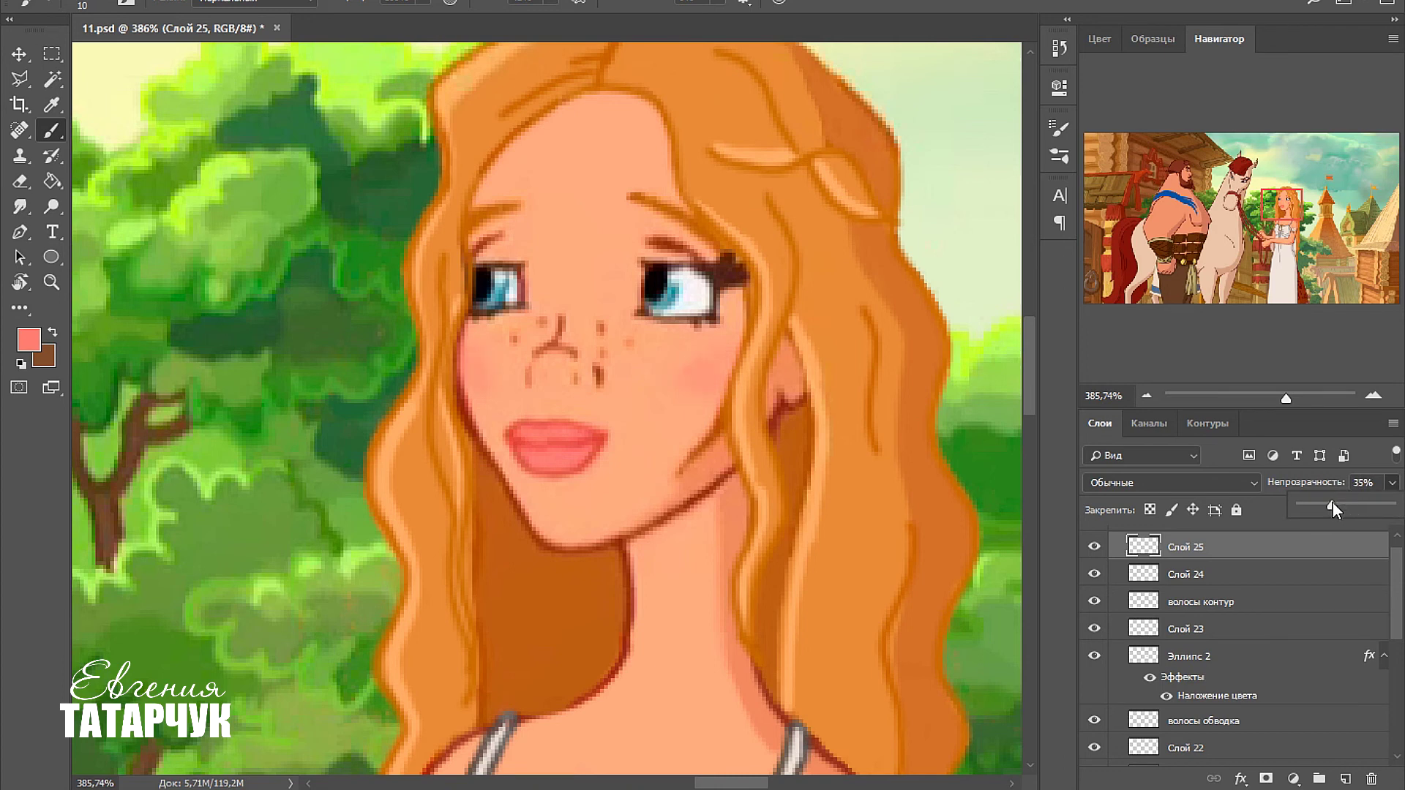
Cover the old brown hair line on the woman's lower cheek with sampled skin tone using a smaller brush.
left_click(648, 450, "alt")
key("bracketleft")
key("bracketleft")
key("bracketleft")
key("bracketleft")
key("bracketleft")
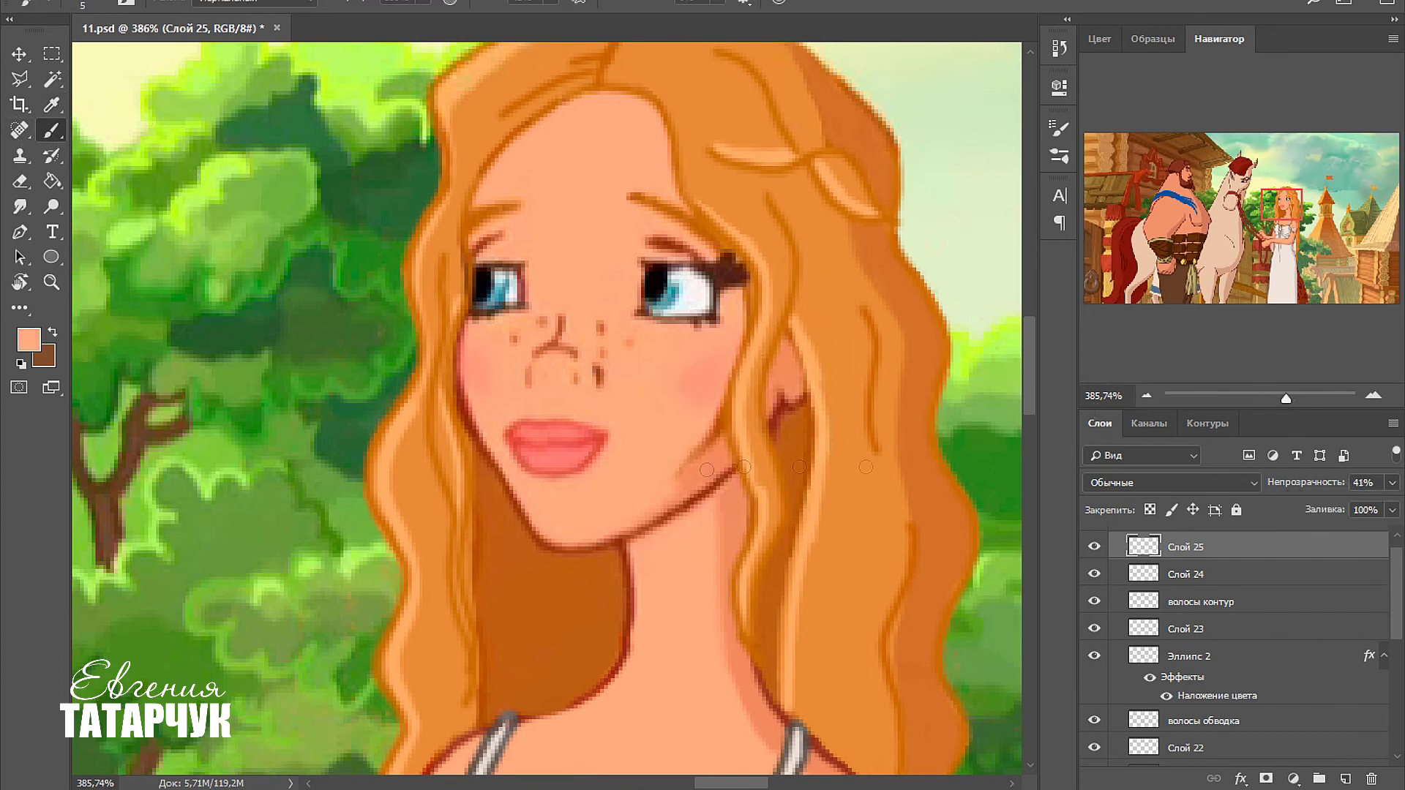
Erase the remains of the man's white shirt with blue trim on both sides of his legs on the Фон3 layer.
key("alt+bracketleft")
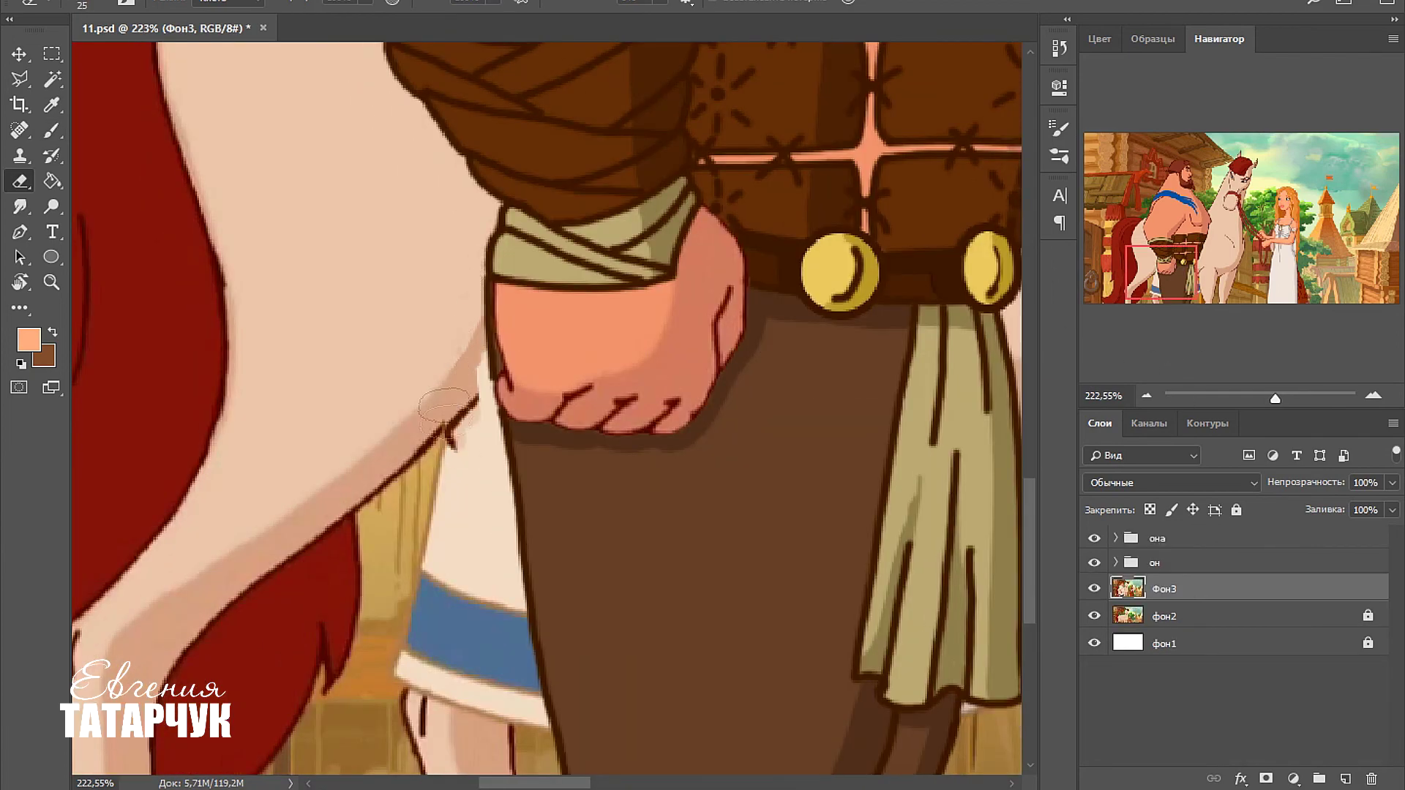
mouse_move(461, 364)
left_mouse_down()
mouse_move(454, 526)
mouse_move(468, 658)
mouse_move(498, 556)
left_mouse_up()
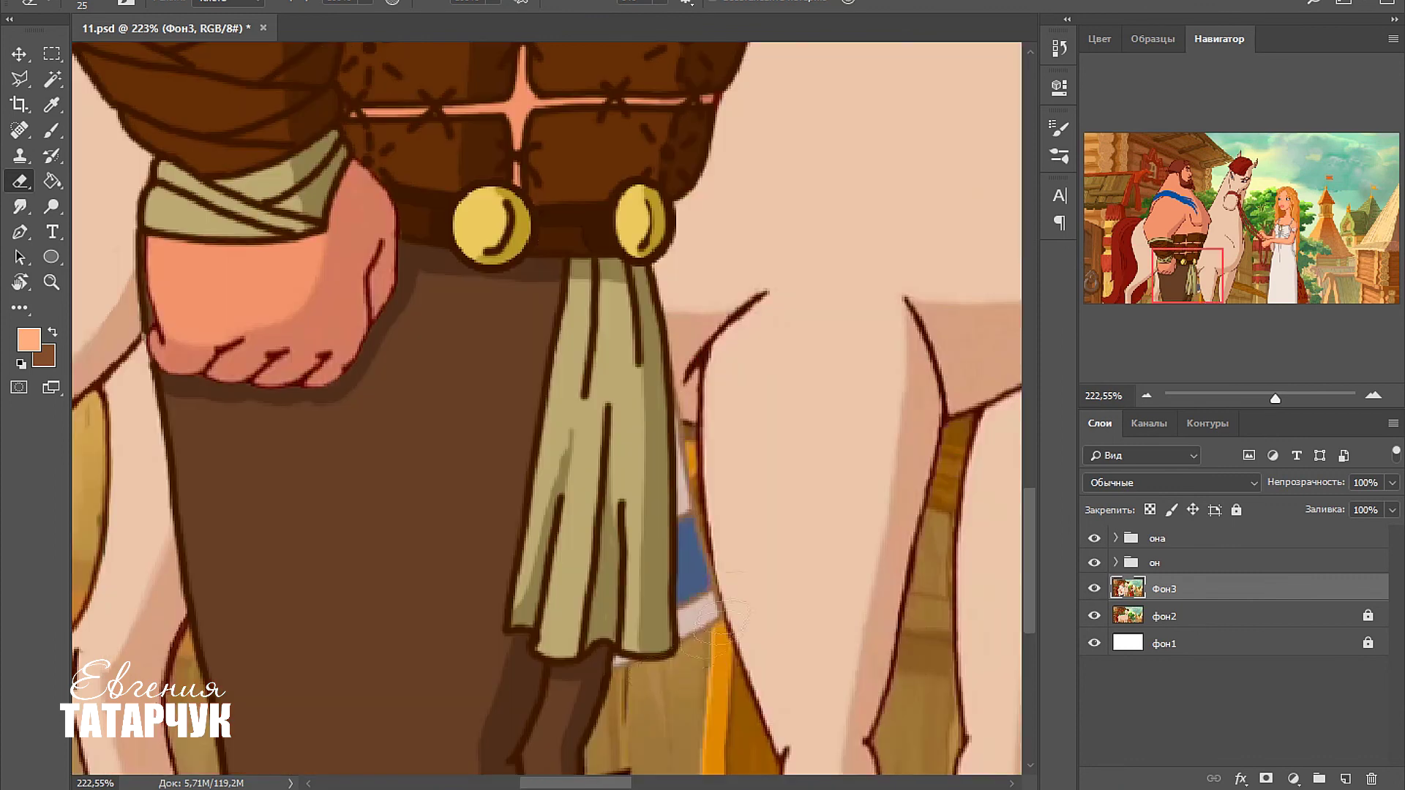
left_click_drag(717, 618, 703, 556)
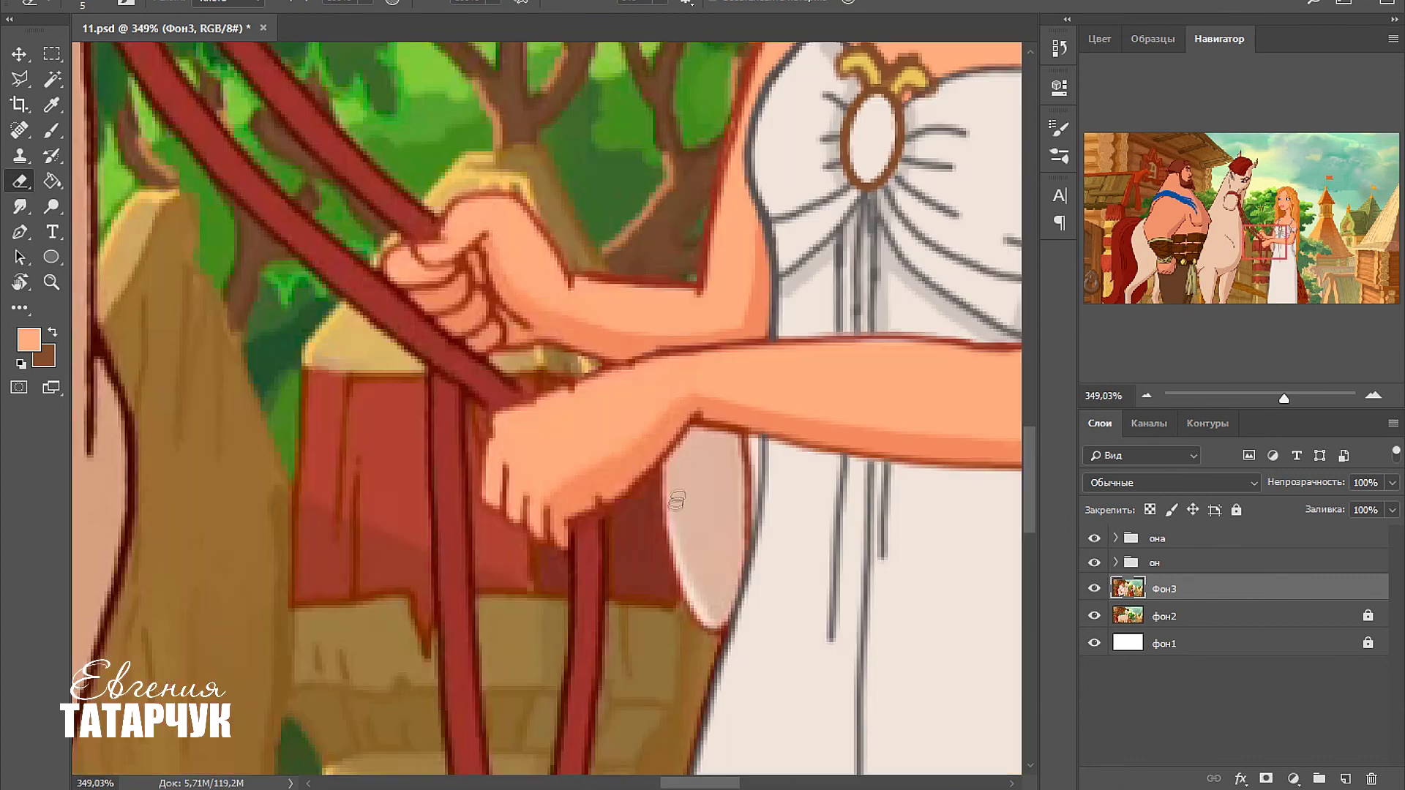
Erase the old sleeve below the woman's forearm and the red dress remains beside her white skirt on the Фон3 layer.
mouse_move(676, 487)
left_mouse_down()
mouse_move(714, 644)
mouse_move(753, 453)
mouse_move(666, 483)
mouse_move(684, 491)
left_mouse_up()
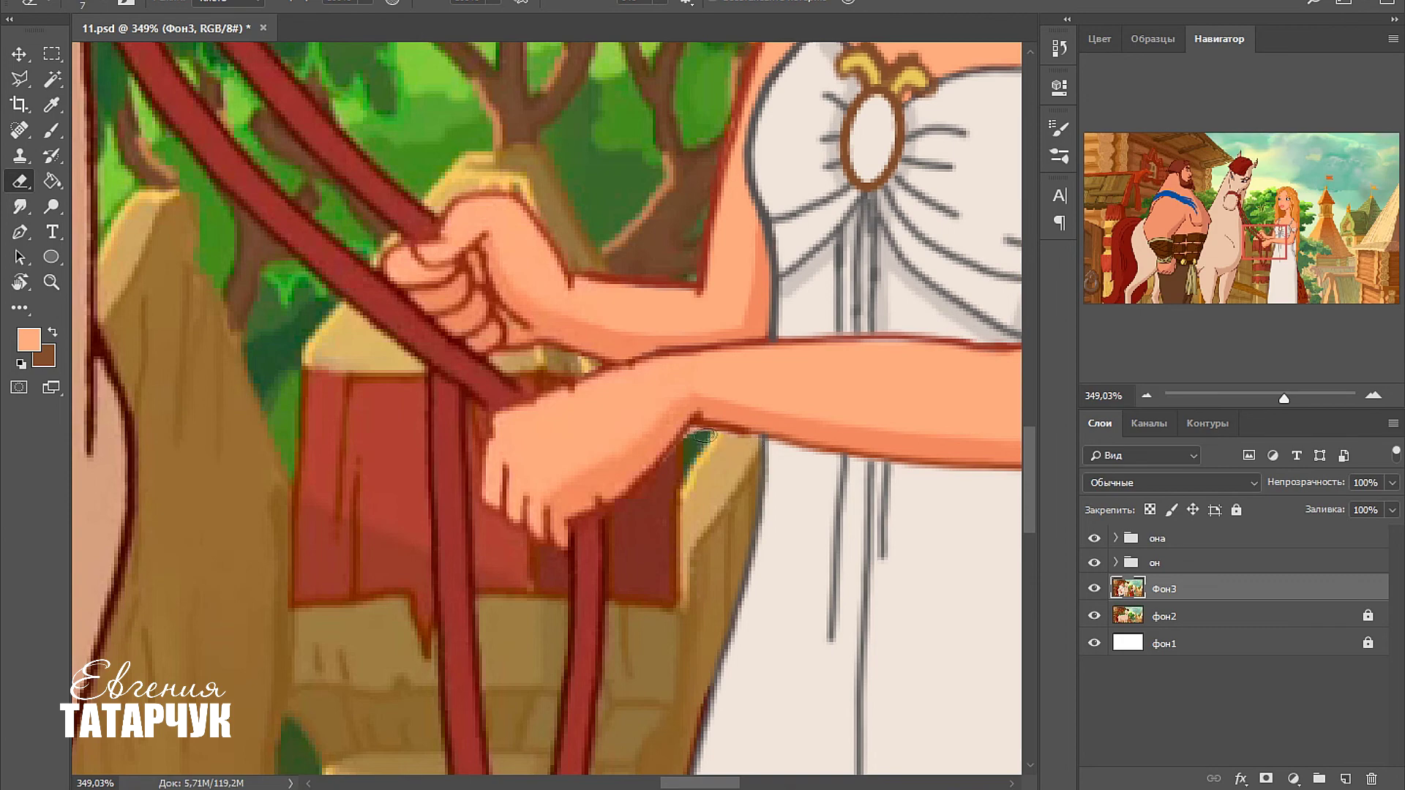
left_click_drag(907, 453, 351, 147)
left_click_drag(659, 658, 571, 234)
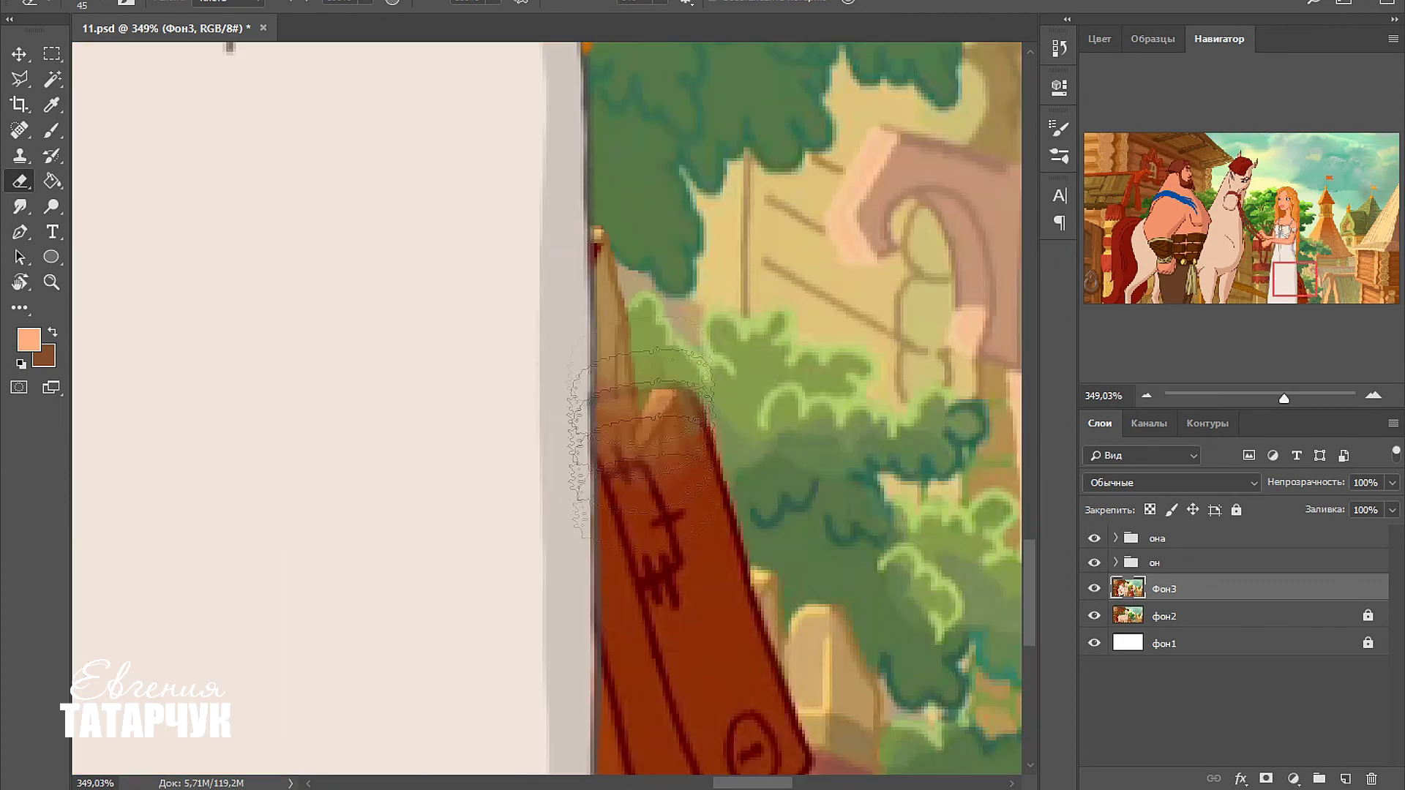
key("bracketright")
key("bracketright")
key("bracketright")
key("bracketright")
key("bracketright")
key("bracketright")
key("bracketright")
key("bracketright")
key("bracketright")
key("bracketright")
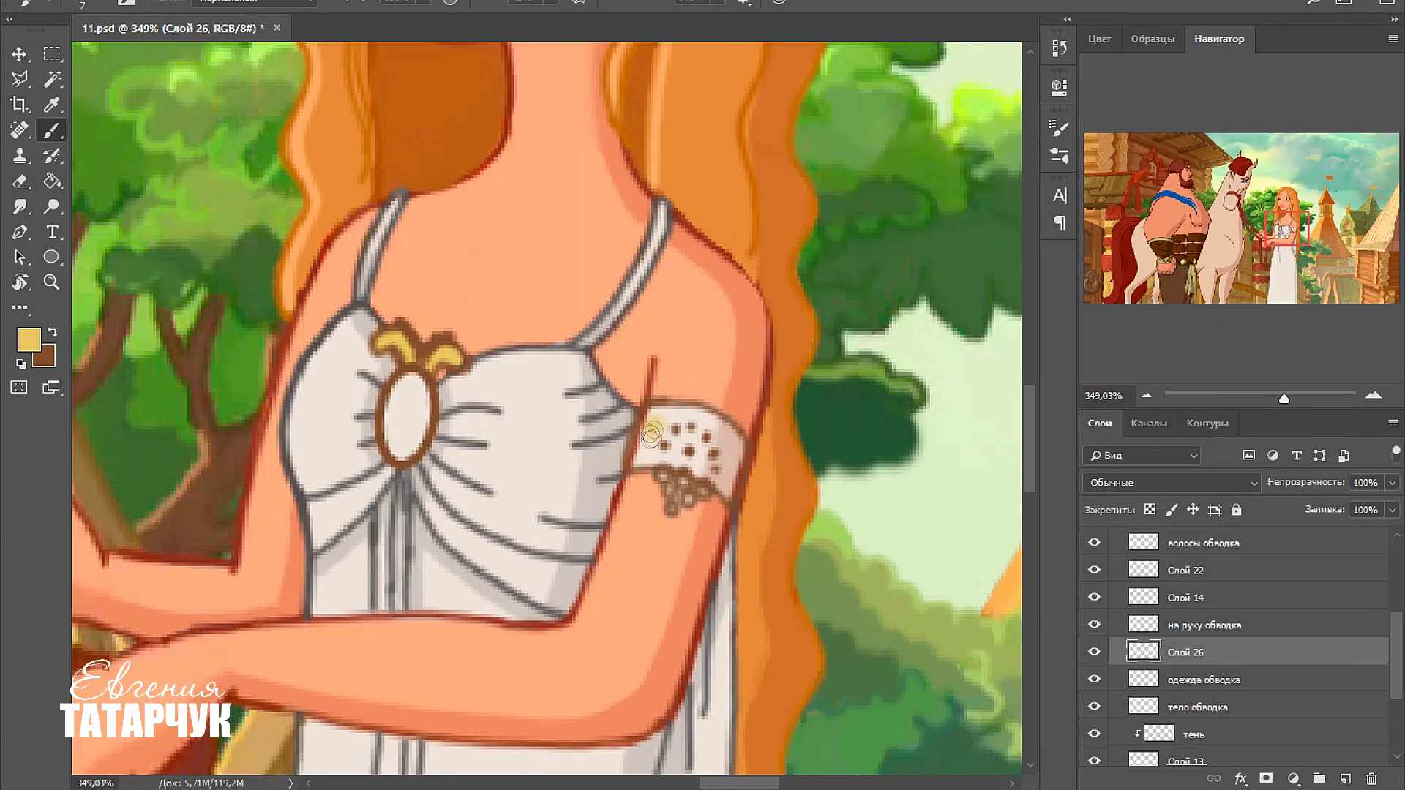
Paint the woman's upper-arm band golden yellow on the Слой 26 layer.
mouse_move(648, 421)
left_mouse_down()
mouse_move(633, 464)
mouse_move(697, 419)
left_mouse_up()
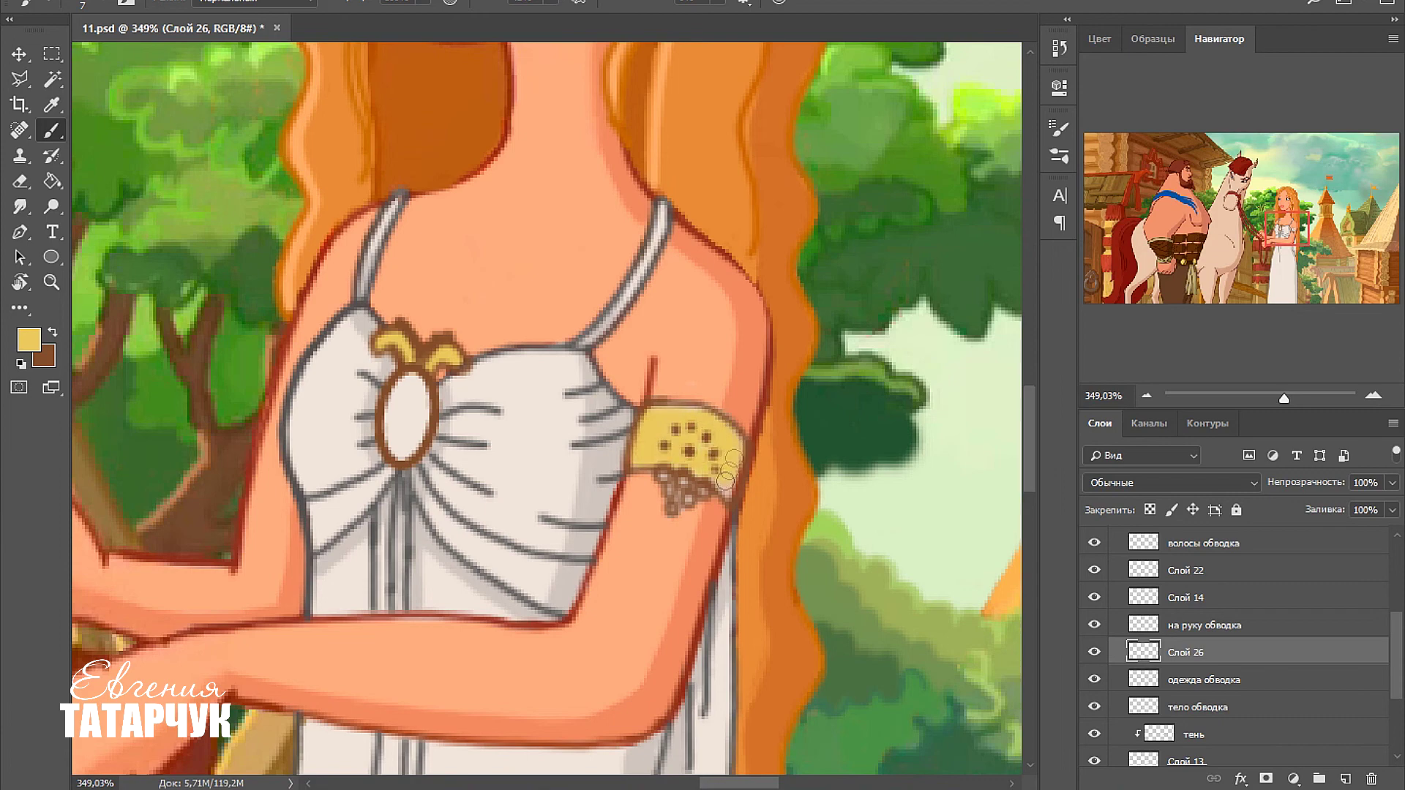